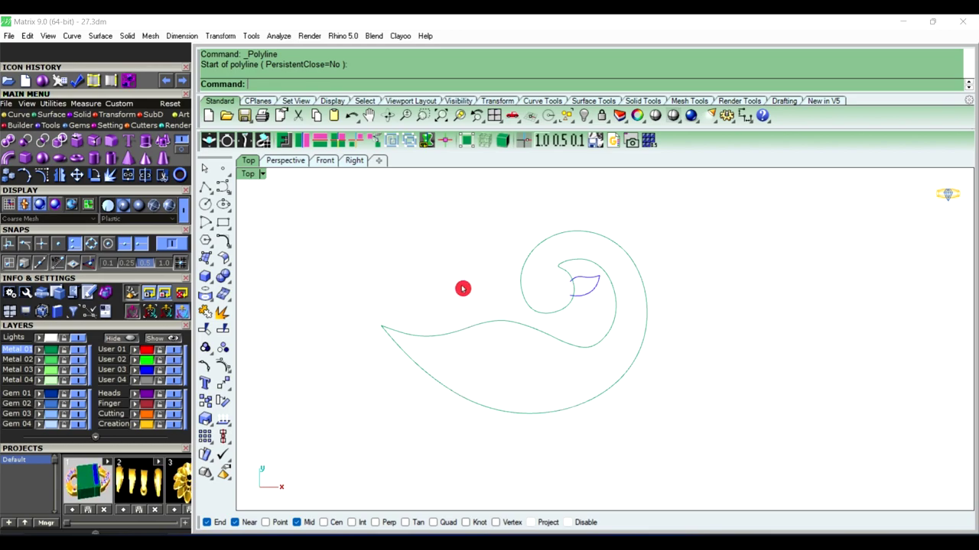
Inspect the inner and outer swan outlines, then orbit the Perspective view to an angle
{"action": "left_click", "coordinate": [503, 328]}
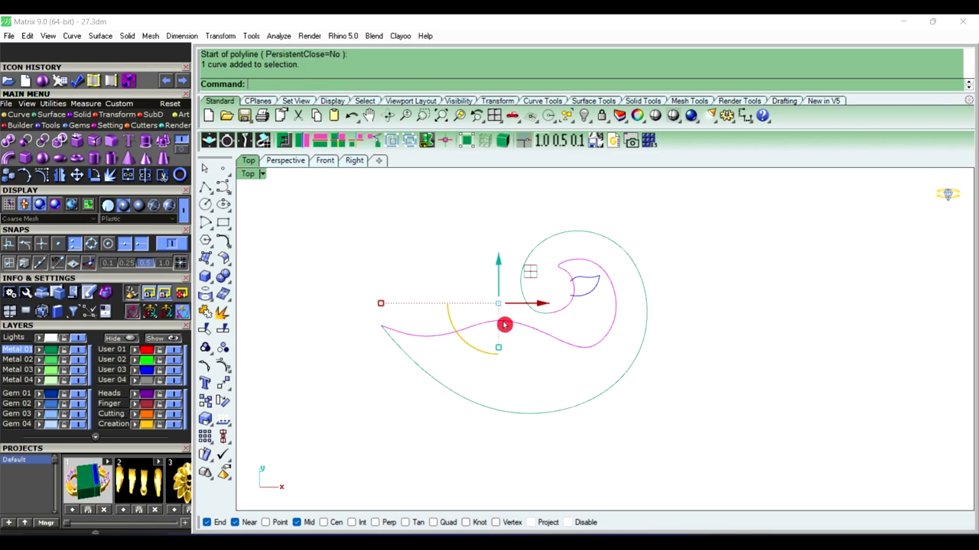
{"action": "key", "text": "Escape"}
{"action": "left_click", "coordinate": [557, 421]}
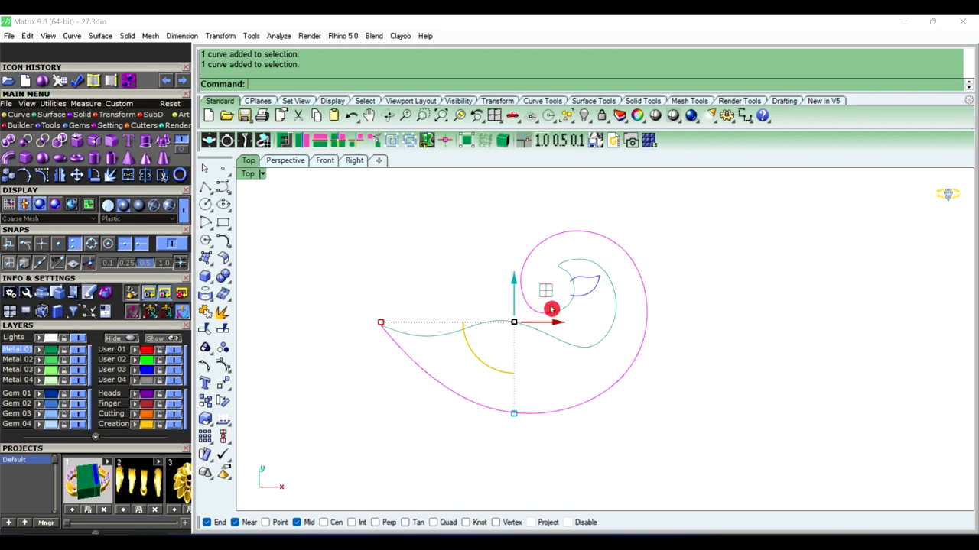
{"action": "left_click", "coordinate": [688, 372]}
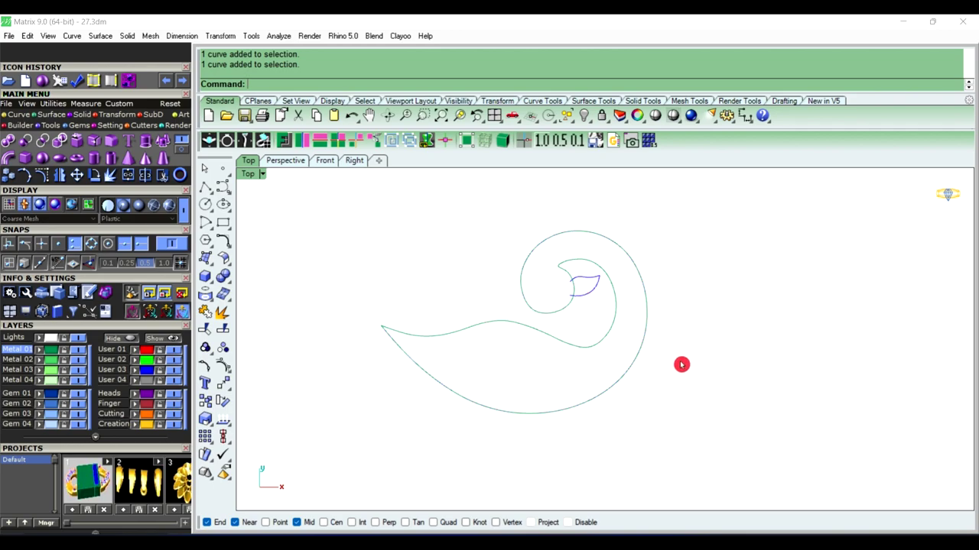
{"action": "left_click", "coordinate": [285, 165]}
{"action": "mouse_move", "coordinate": [477, 280]}
{"action": "right_mouse_down"}
{"action": "mouse_move", "coordinate": [597, 328]}
{"action": "mouse_move", "coordinate": [601, 352]}
{"action": "mouse_move", "coordinate": [585, 339]}
{"action": "right_mouse_up"}
Draw a straight polyline from the inner outline curve to the outer one
{"action": "left_click", "coordinate": [208, 190]}
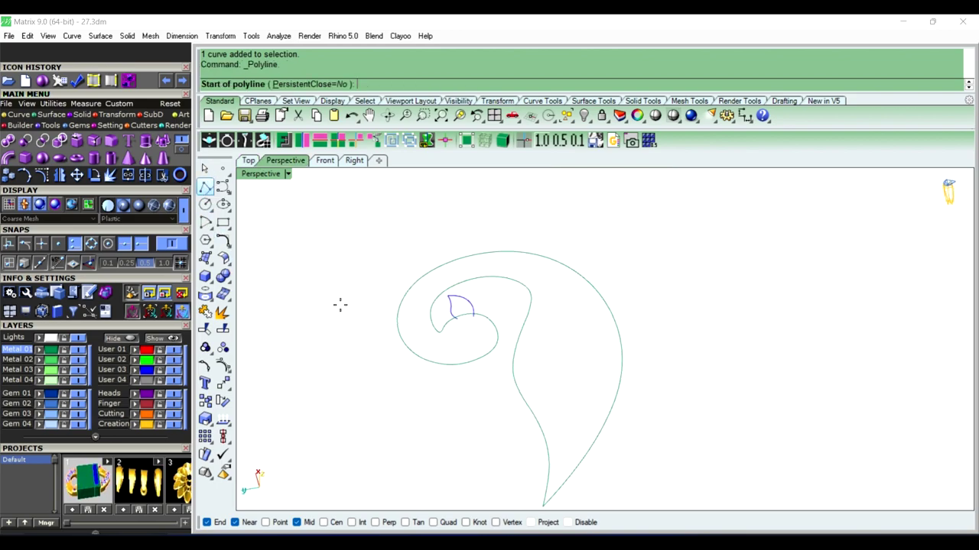
{"action": "left_click", "coordinate": [513, 367]}
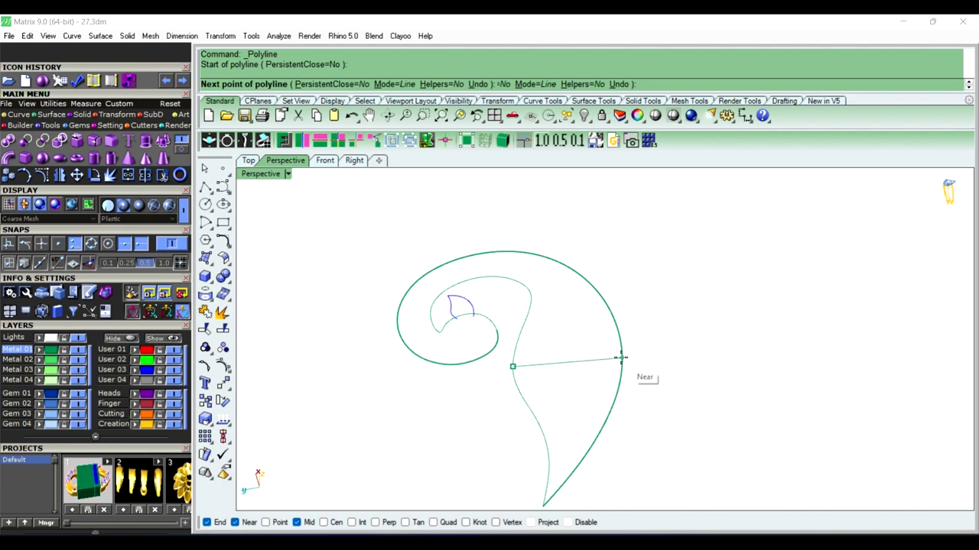
{"action": "left_click", "coordinate": [621, 364]}
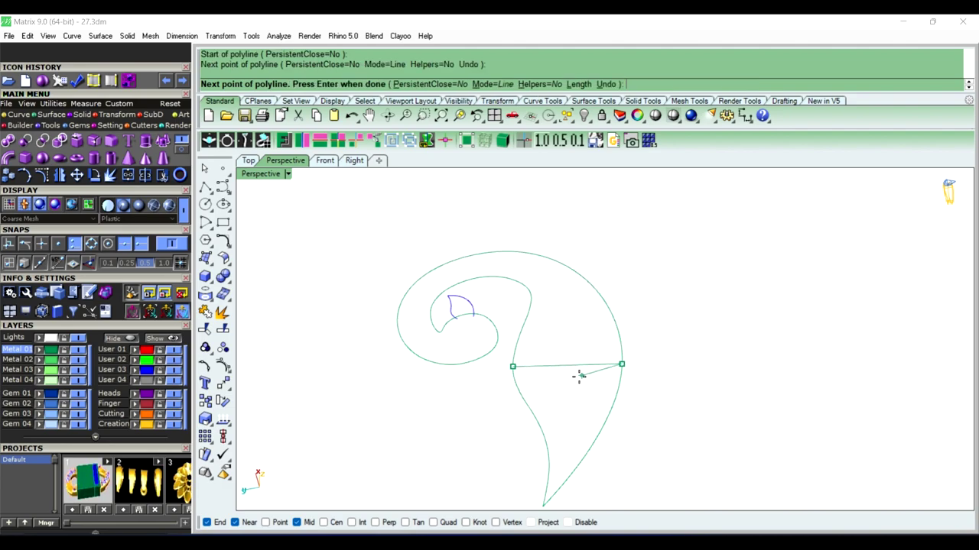
{"action": "right_click", "coordinate": [527, 391]}
{"action": "mouse_move", "coordinate": [526, 391]}
{"action": "right_mouse_down"}
{"action": "mouse_move", "coordinate": [643, 313]}
{"action": "mouse_move", "coordinate": [584, 314]}
{"action": "mouse_move", "coordinate": [581, 381]}
{"action": "right_mouse_up"}
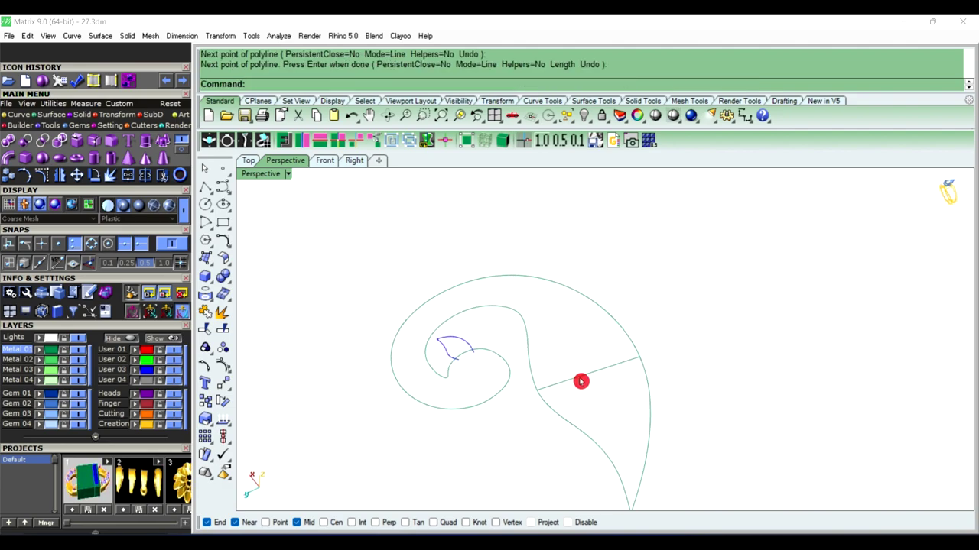
Rebuild the straight line to 4 points, degree 2
{"action": "left_click", "coordinate": [582, 377]}
{"action": "type", "text": "Re"}
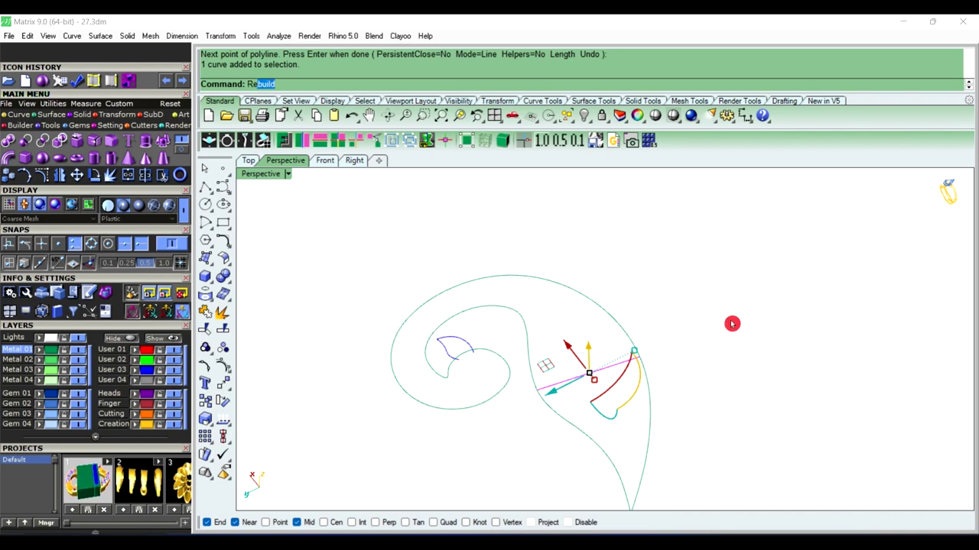
{"action": "key", "text": "Return"}
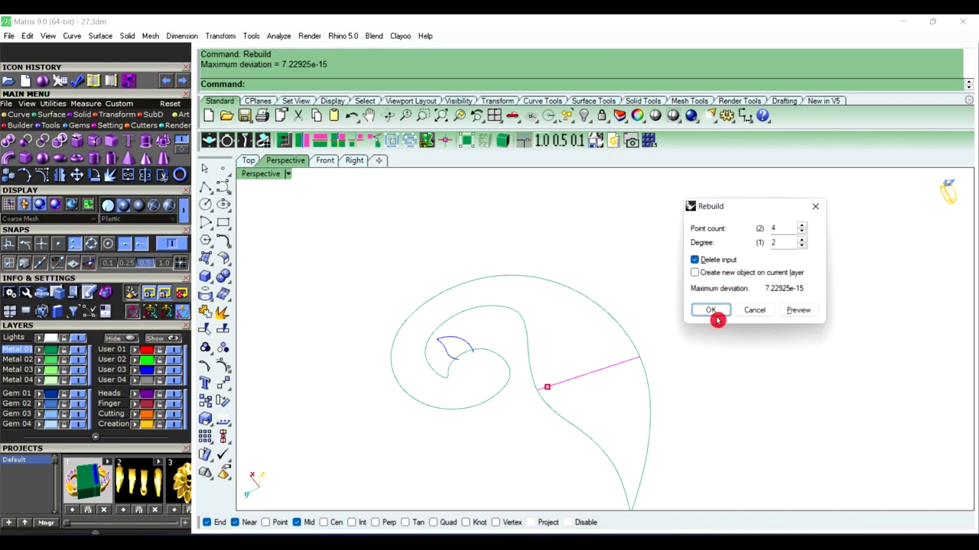
{"action": "left_click", "coordinate": [713, 309]}
{"action": "right_click_drag", "start_coordinate": [723, 363], "coordinate": [690, 354]}
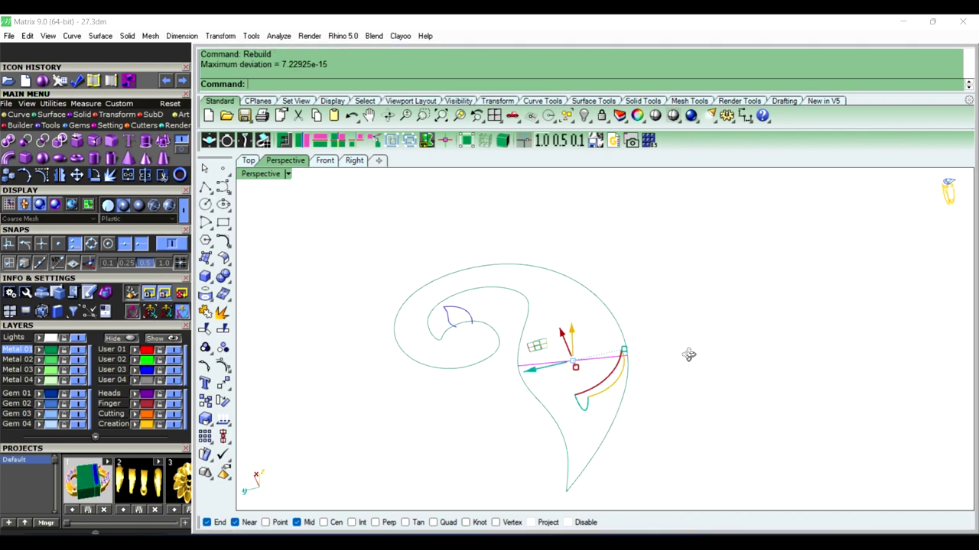
Lift the line's two middle control points upward to arch it
{"action": "left_click", "coordinate": [224, 368]}
{"action": "scroll", "coordinate": [537, 360], "scroll_direction": "up", "scroll_amount": 2}
{"action": "scroll", "coordinate": [537, 360], "scroll_direction": "up", "scroll_amount": 3}
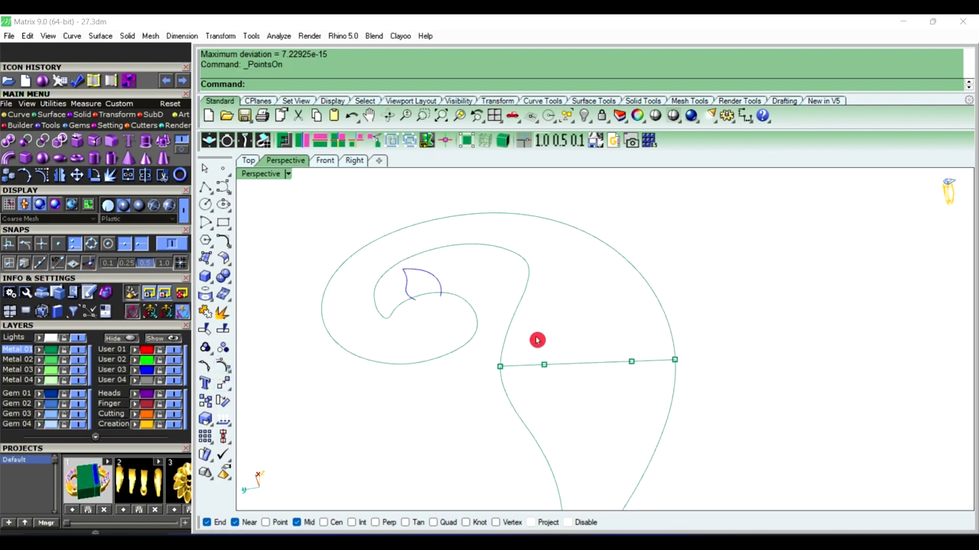
{"action": "left_click_drag", "start_coordinate": [529, 331], "coordinate": [604, 391]}
{"action": "right_click_drag", "start_coordinate": [625, 396], "coordinate": [590, 285]}
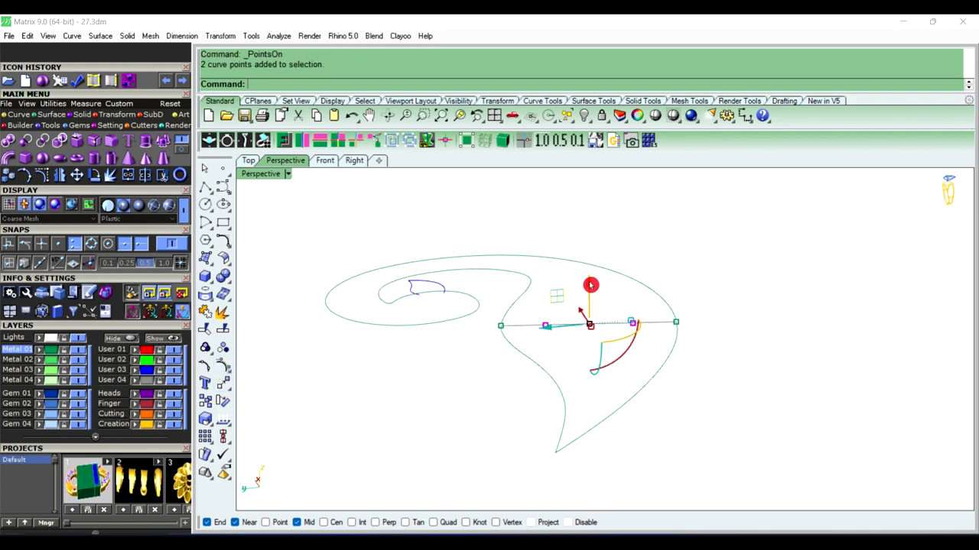
{"action": "left_click_drag", "start_coordinate": [591, 284], "coordinate": [590, 245]}
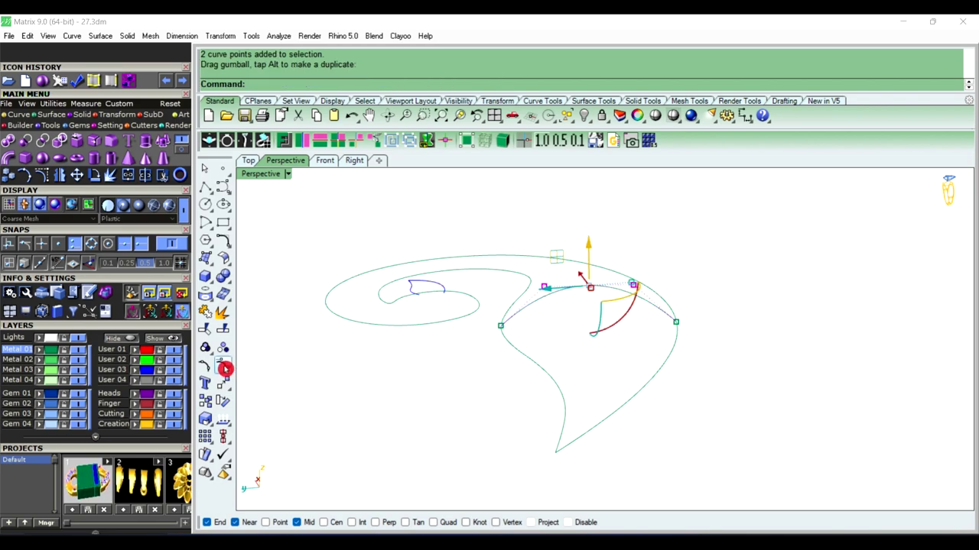
{"action": "right_click", "coordinate": [222, 367]}
{"action": "mouse_move", "coordinate": [341, 376]}
{"action": "right_mouse_down"}
{"action": "mouse_move", "coordinate": [645, 376]}
{"action": "mouse_move", "coordinate": [448, 398]}
{"action": "mouse_move", "coordinate": [406, 438]}
{"action": "right_mouse_up"}
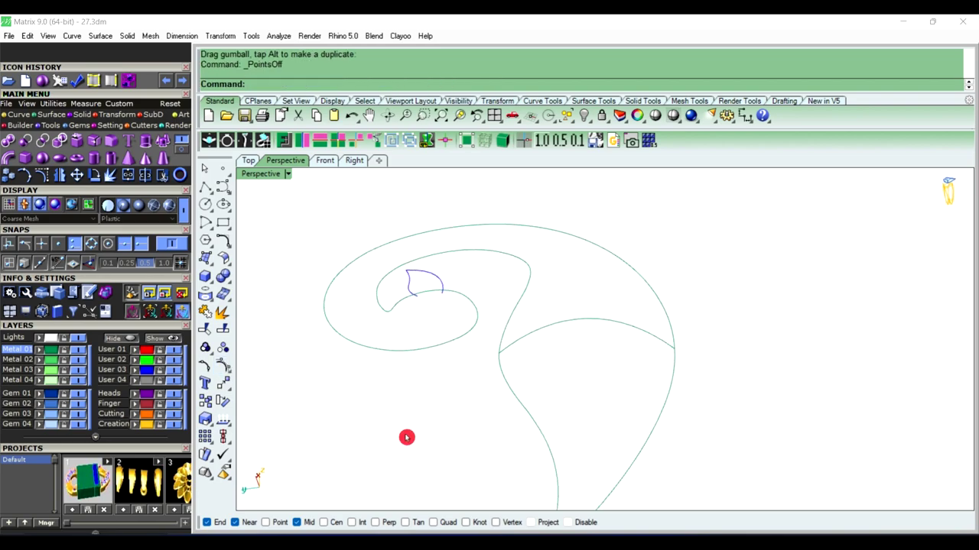
Rebuild the arched cross-section curve again to 4 points, degree 2
{"action": "left_click", "coordinate": [563, 326]}
{"action": "type", "text": "Re"}
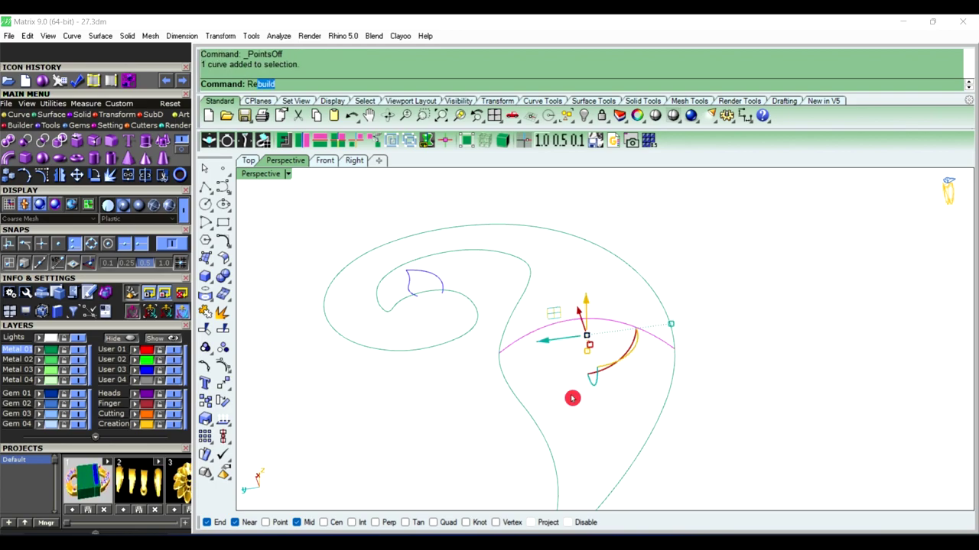
{"action": "right_click", "coordinate": [572, 398]}
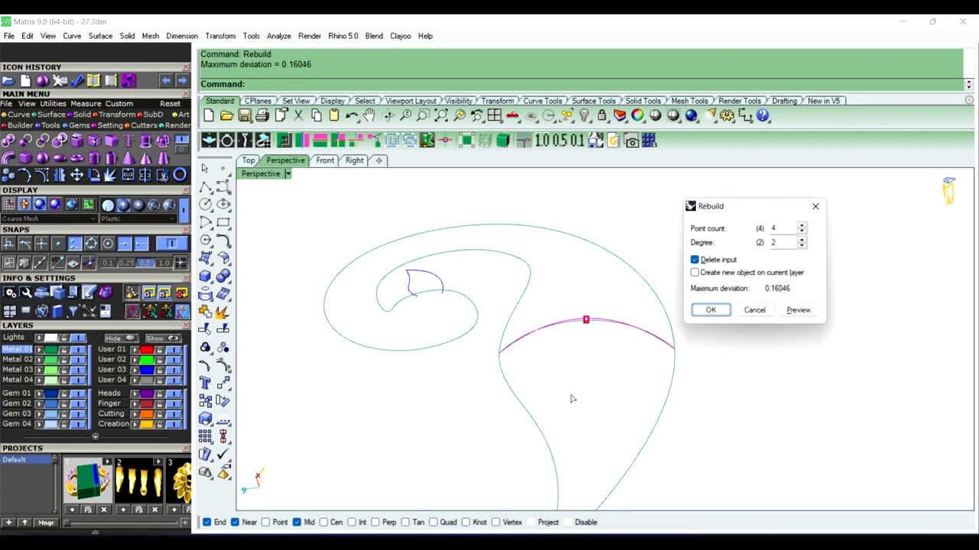
{"action": "key", "text": "Return"}
{"action": "mouse_move", "coordinate": [603, 425]}
{"action": "right_mouse_down"}
{"action": "mouse_move", "coordinate": [603, 389]}
{"action": "mouse_move", "coordinate": [662, 404]}
{"action": "mouse_move", "coordinate": [638, 305]}
{"action": "right_mouse_up"}
{"action": "left_click", "coordinate": [639, 306]}
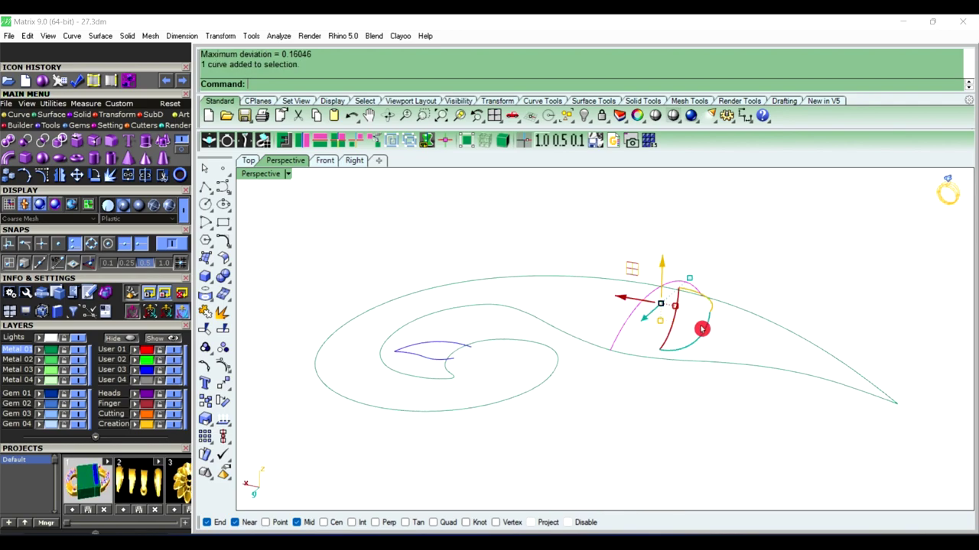
{"action": "mouse_move", "coordinate": [701, 328]}
{"action": "right_mouse_down"}
{"action": "mouse_move", "coordinate": [655, 344]}
{"action": "mouse_move", "coordinate": [760, 319]}
{"action": "right_mouse_up"}
{"action": "type", "text": "Sm"}
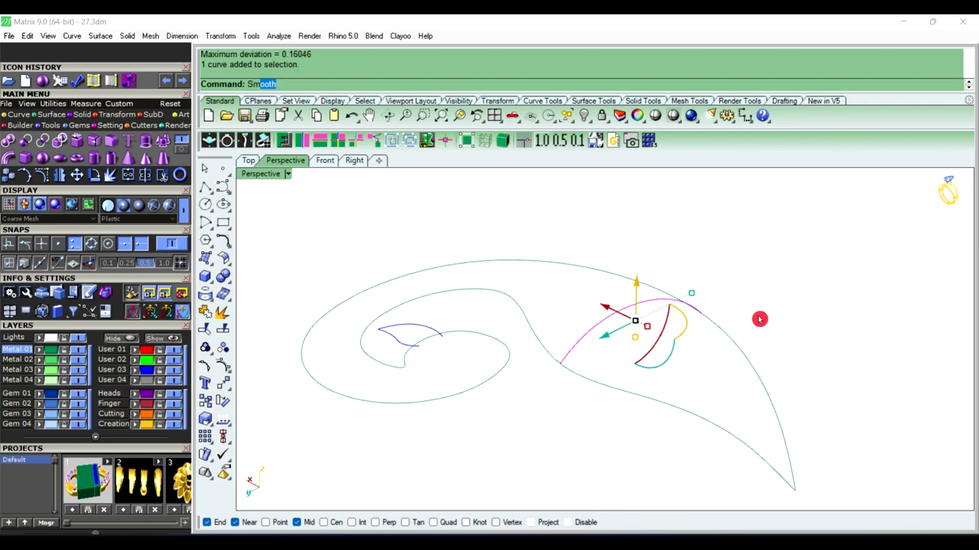
Try smoothing the arch, then undo the smoothing to keep its shape
{"action": "key", "text": "Return"}
{"action": "key", "text": "Return"}
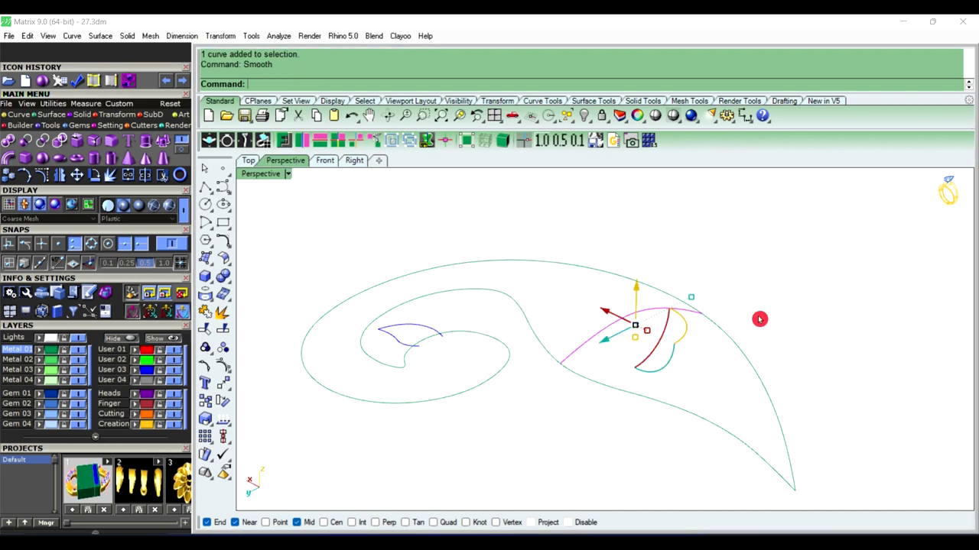
{"action": "key", "text": "Escape"}
{"action": "mouse_move", "coordinate": [800, 329]}
{"action": "right_mouse_down"}
{"action": "mouse_move", "coordinate": [742, 295]}
{"action": "mouse_move", "coordinate": [723, 334]}
{"action": "mouse_move", "coordinate": [567, 341]}
{"action": "right_mouse_up"}
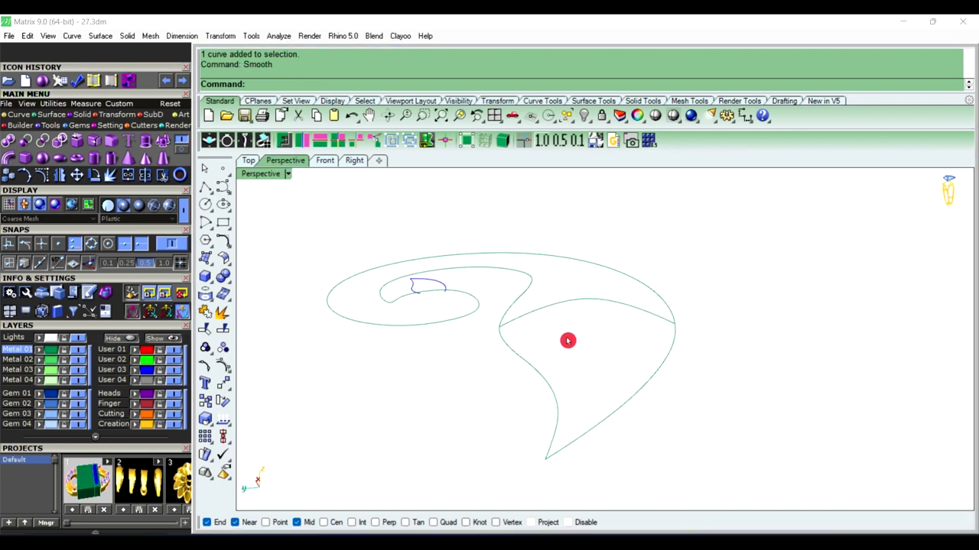
{"action": "key", "text": "ctrl+z"}
{"action": "key", "text": "Escape"}
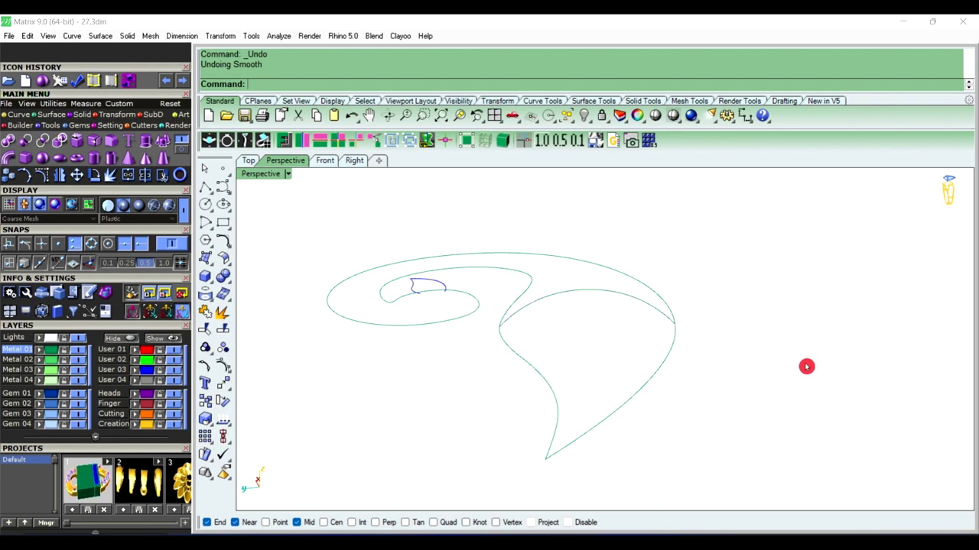
{"action": "mouse_move", "coordinate": [806, 365]}
{"action": "right_mouse_down"}
{"action": "mouse_move", "coordinate": [469, 330]}
{"action": "mouse_move", "coordinate": [609, 324]}
{"action": "mouse_move", "coordinate": [815, 349]}
{"action": "mouse_move", "coordinate": [848, 391]}
{"action": "mouse_move", "coordinate": [697, 420]}
{"action": "right_mouse_up"}
{"action": "mouse_move", "coordinate": [589, 420]}
{"action": "right_mouse_down"}
{"action": "mouse_move", "coordinate": [702, 391]}
{"action": "mouse_move", "coordinate": [510, 295]}
{"action": "right_mouse_up"}
{"action": "type", "text": "Sw"}
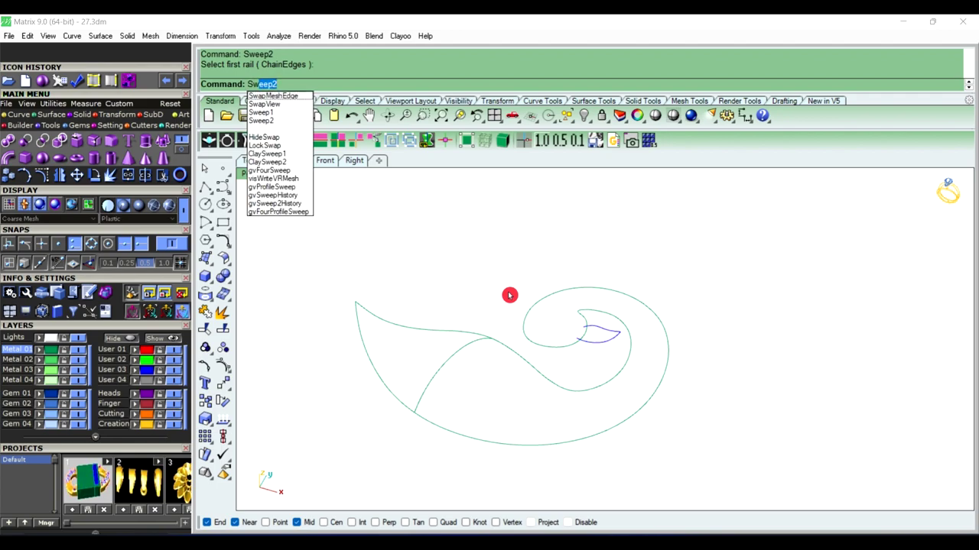
Start Sweep2 with the inner and outer outlines as rails and the head tip as a point section
{"action": "right_click", "coordinate": [510, 295]}
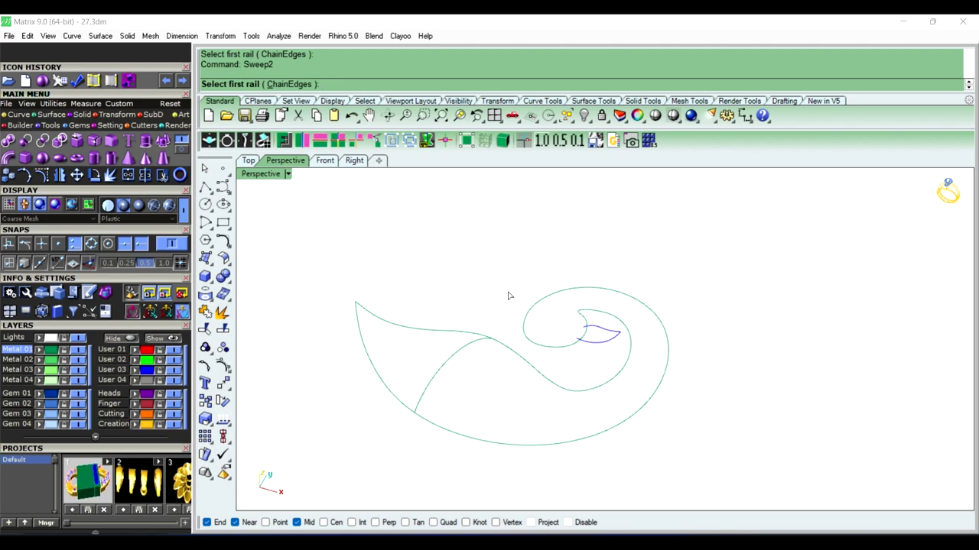
{"action": "left_click", "coordinate": [520, 362]}
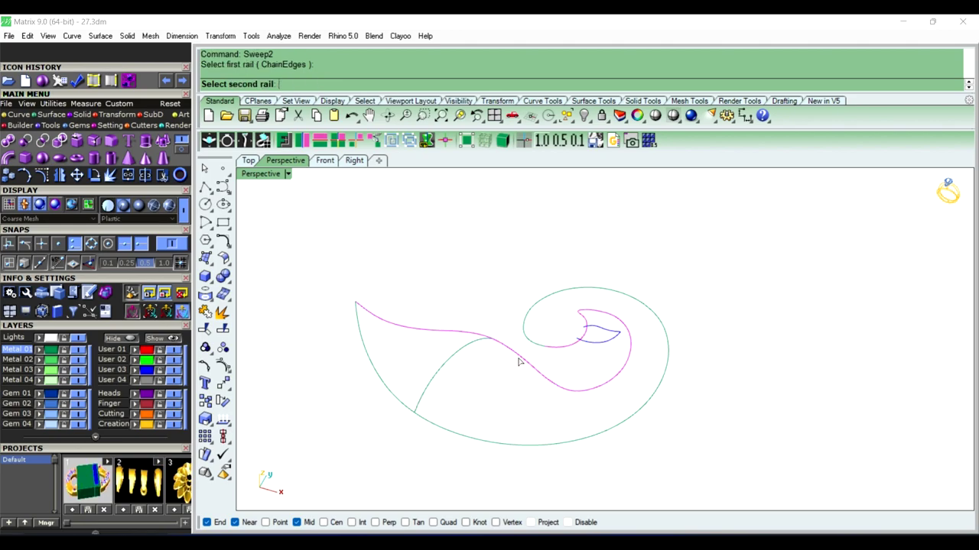
{"action": "left_click", "coordinate": [501, 448]}
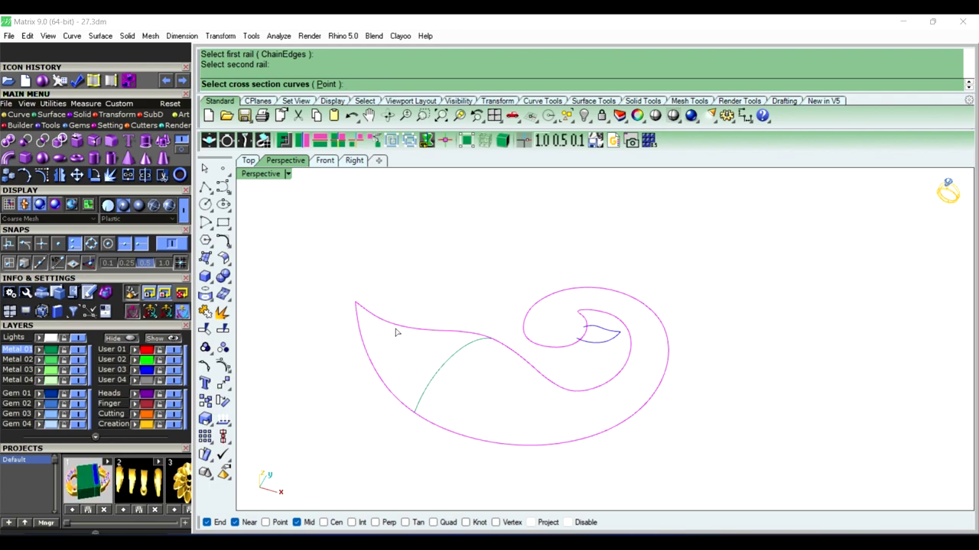
{"action": "left_click", "coordinate": [327, 85]}
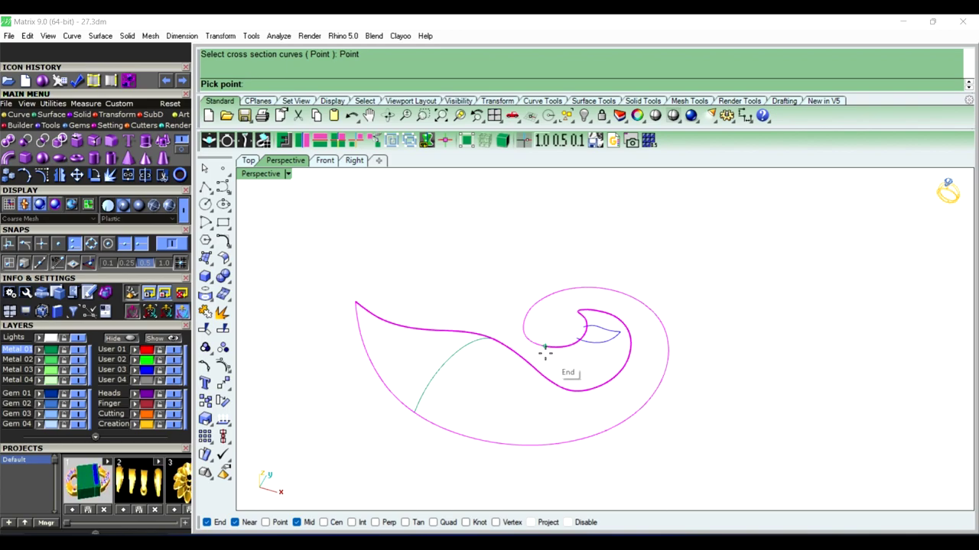
{"action": "left_click", "coordinate": [545, 351]}
Add the arched curve and the opposite tip point as sections, then inspect the preview
{"action": "left_click", "coordinate": [445, 364]}
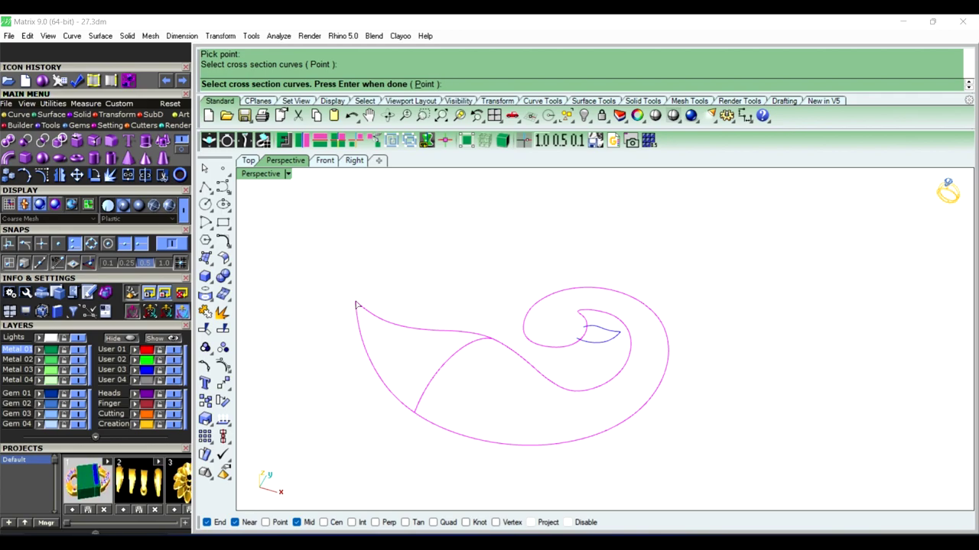
{"action": "left_click", "coordinate": [422, 84]}
{"action": "left_click", "coordinate": [354, 305]}
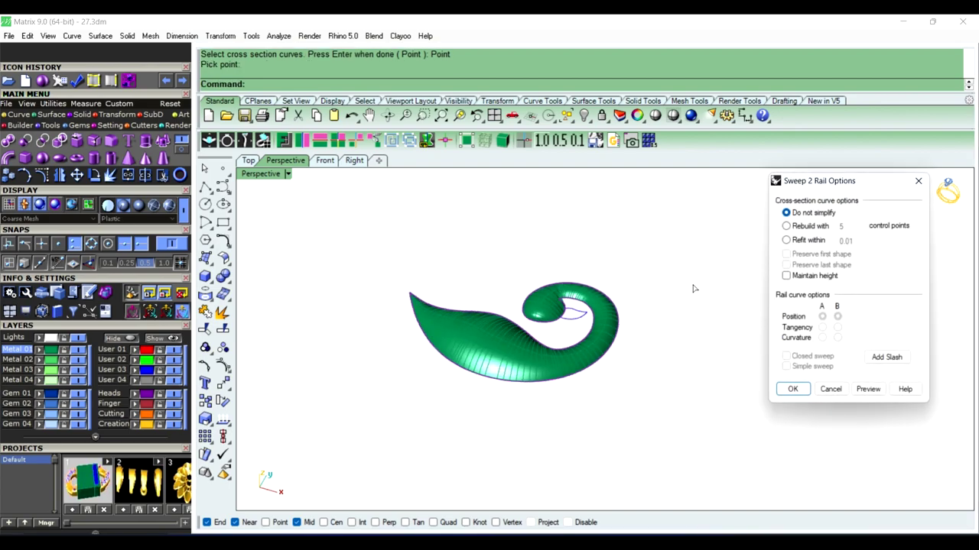
{"action": "right_click_drag", "start_coordinate": [694, 286], "coordinate": [577, 321]}
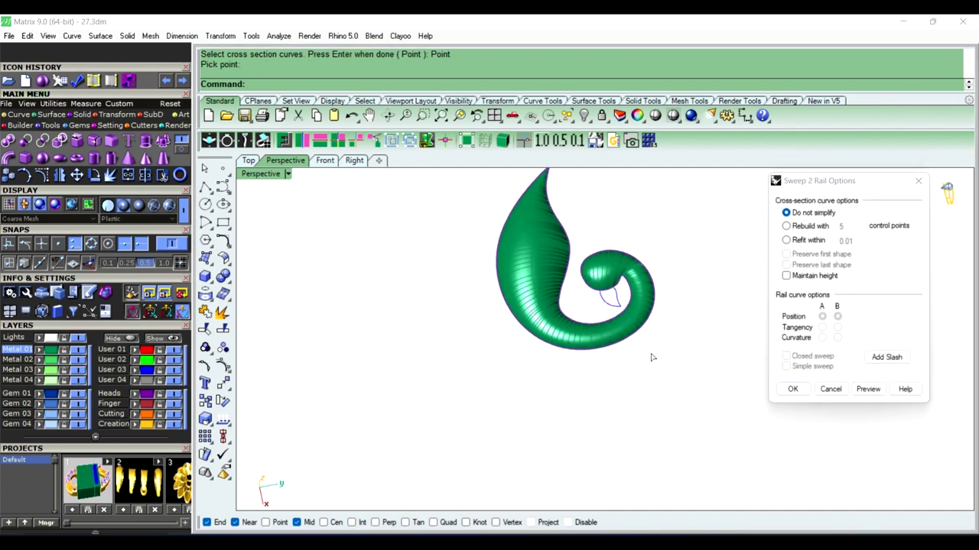
{"action": "scroll", "coordinate": [603, 277], "scroll_direction": "up", "scroll_amount": 2}
{"action": "scroll", "coordinate": [603, 276], "scroll_direction": "up", "scroll_amount": 3}
{"action": "scroll", "coordinate": [603, 277], "scroll_direction": "up", "scroll_amount": 2}
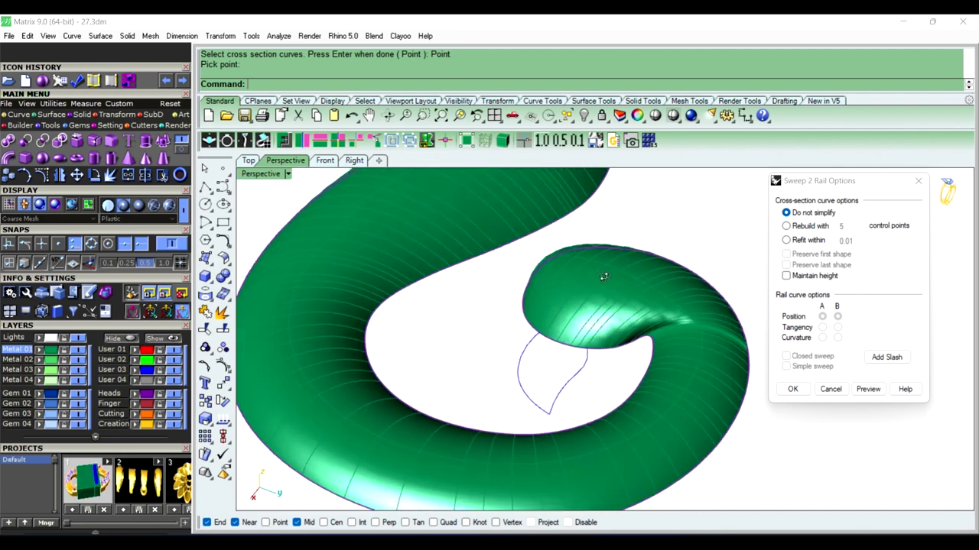
{"action": "scroll", "coordinate": [543, 326], "scroll_direction": "down", "scroll_amount": 2}
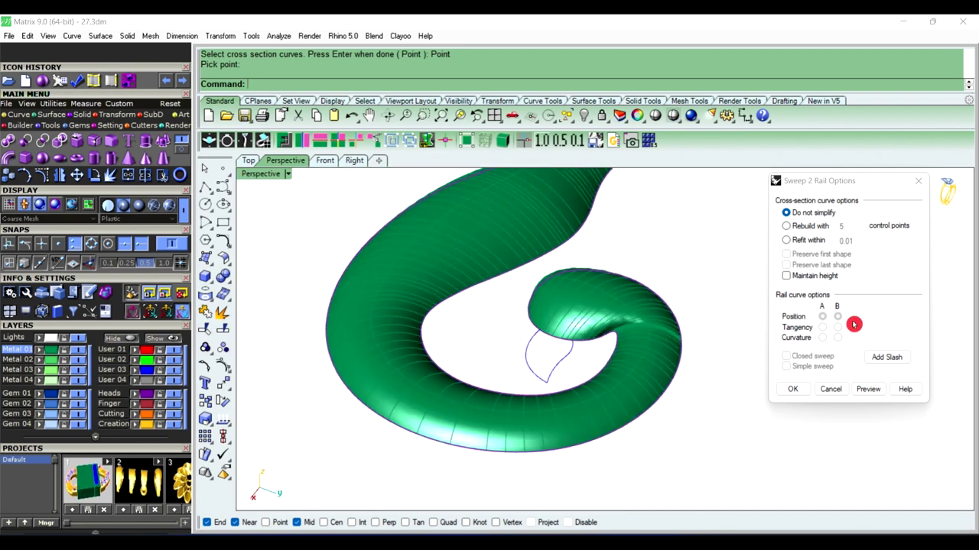
Add two slash lines linking matching points on the inner and outer rails
{"action": "left_click", "coordinate": [888, 359]}
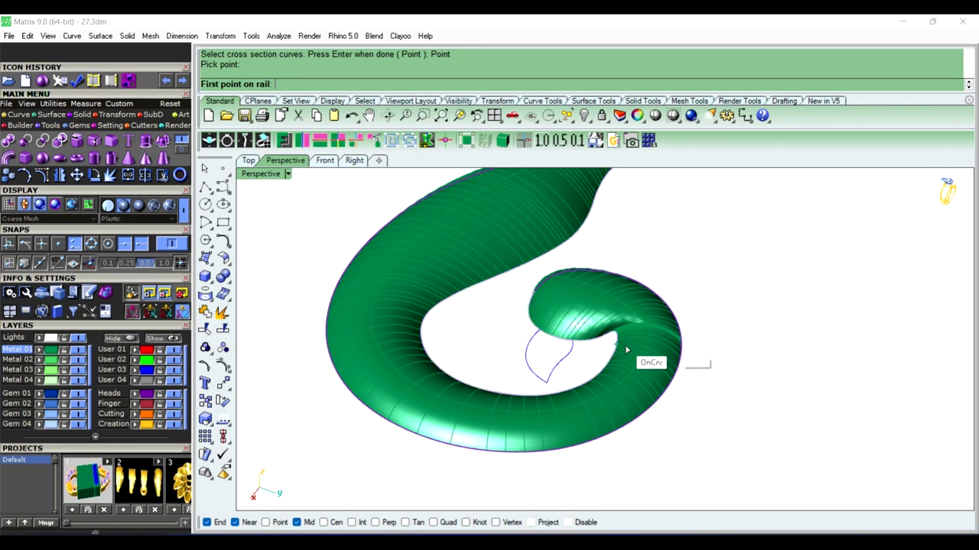
{"action": "scroll", "coordinate": [623, 352], "scroll_direction": "up", "scroll_amount": 1}
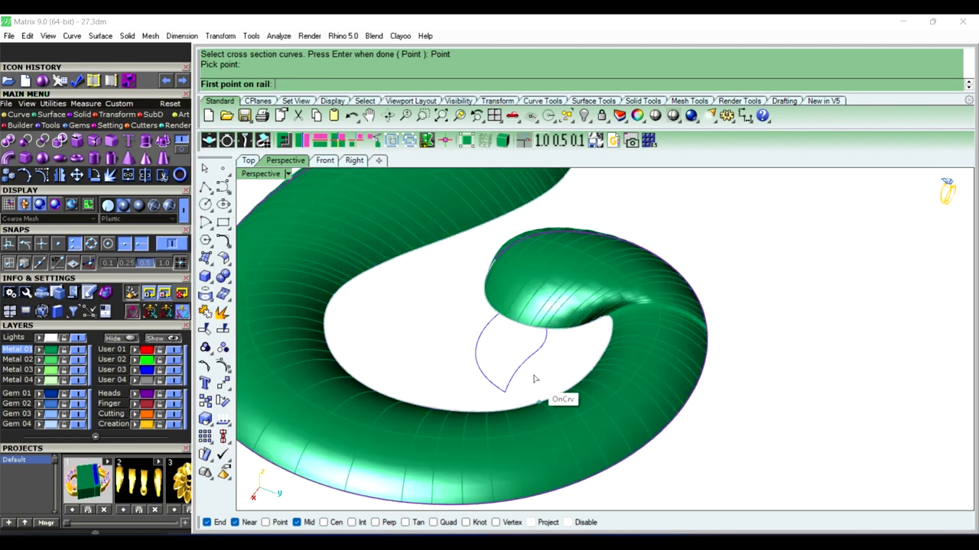
{"action": "scroll", "coordinate": [533, 376], "scroll_direction": "down", "scroll_amount": 2}
{"action": "scroll", "coordinate": [645, 265], "scroll_direction": "down", "scroll_amount": 1}
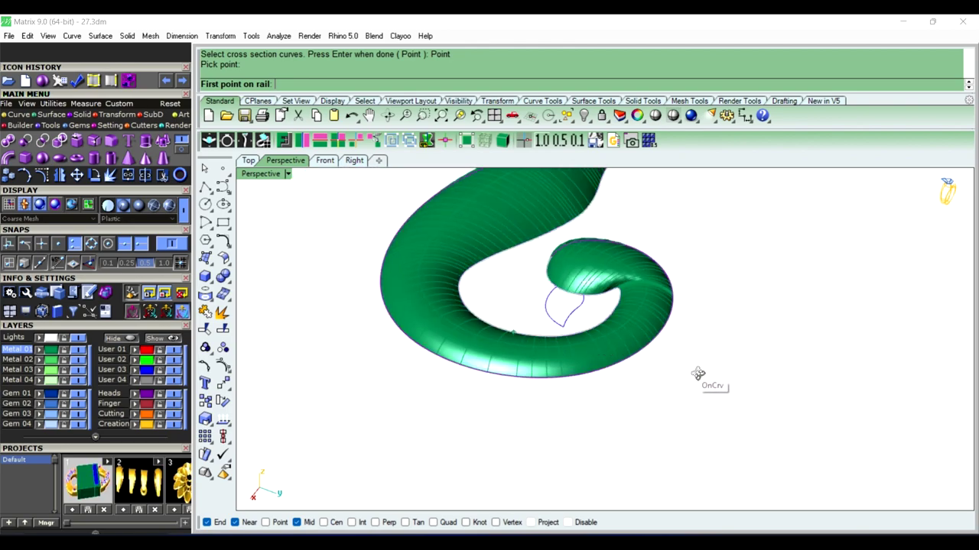
{"action": "scroll", "coordinate": [703, 371], "scroll_direction": "up", "scroll_amount": 1}
{"action": "scroll", "coordinate": [711, 367], "scroll_direction": "up", "scroll_amount": 1}
{"action": "scroll", "coordinate": [612, 372], "scroll_direction": "up", "scroll_amount": 1}
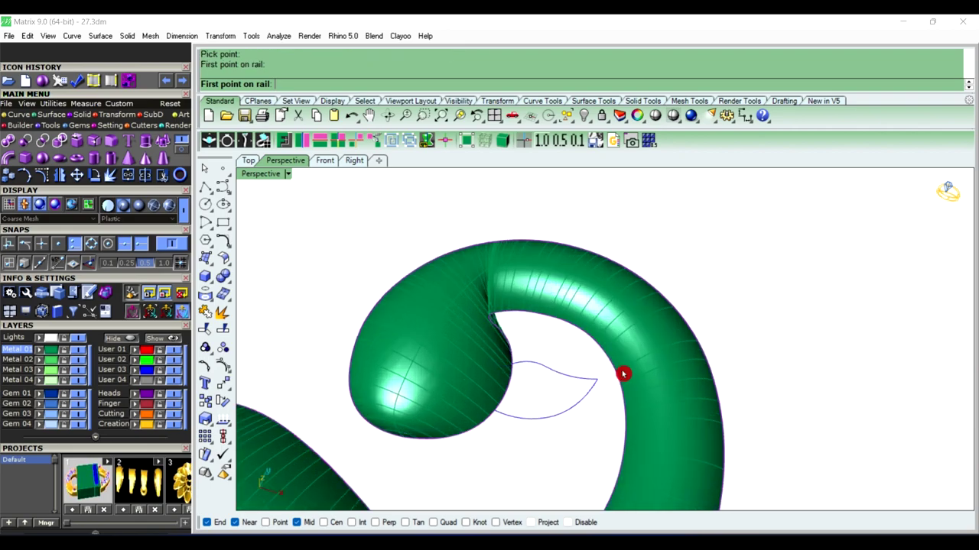
{"action": "left_click", "coordinate": [616, 373]}
{"action": "left_click", "coordinate": [690, 344]}
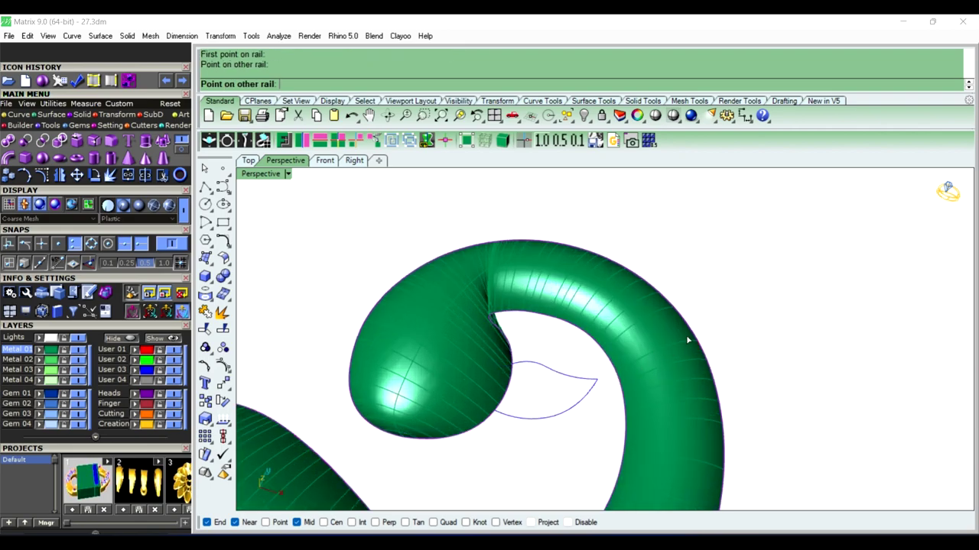
{"action": "left_click", "coordinate": [548, 315]}
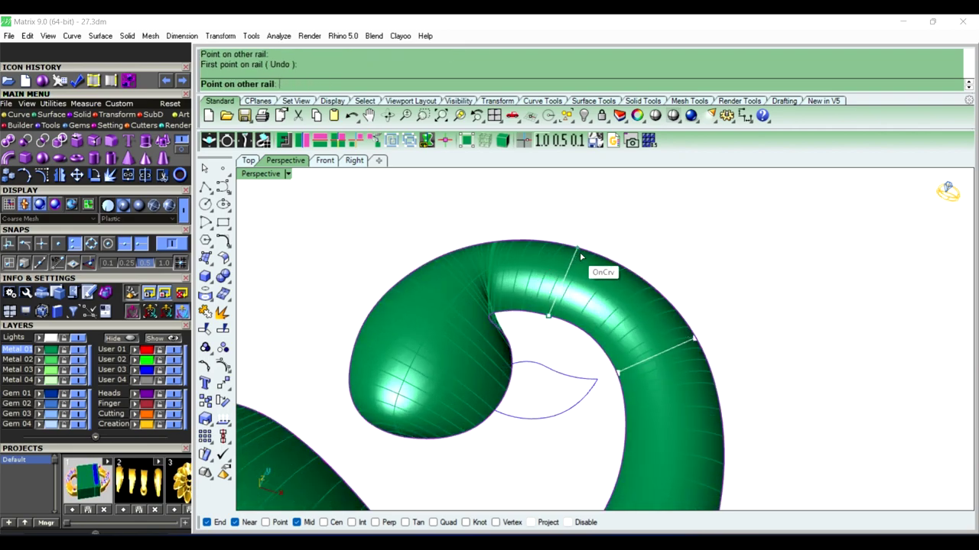
{"action": "left_click", "coordinate": [581, 252]}
Add three more slashes toward the inner curl tip and return to the sweep options
{"action": "mouse_move", "coordinate": [773, 280]}
{"action": "right_mouse_down"}
{"action": "mouse_move", "coordinate": [590, 280]}
{"action": "mouse_move", "coordinate": [677, 247]}
{"action": "mouse_move", "coordinate": [667, 239]}
{"action": "right_mouse_up"}
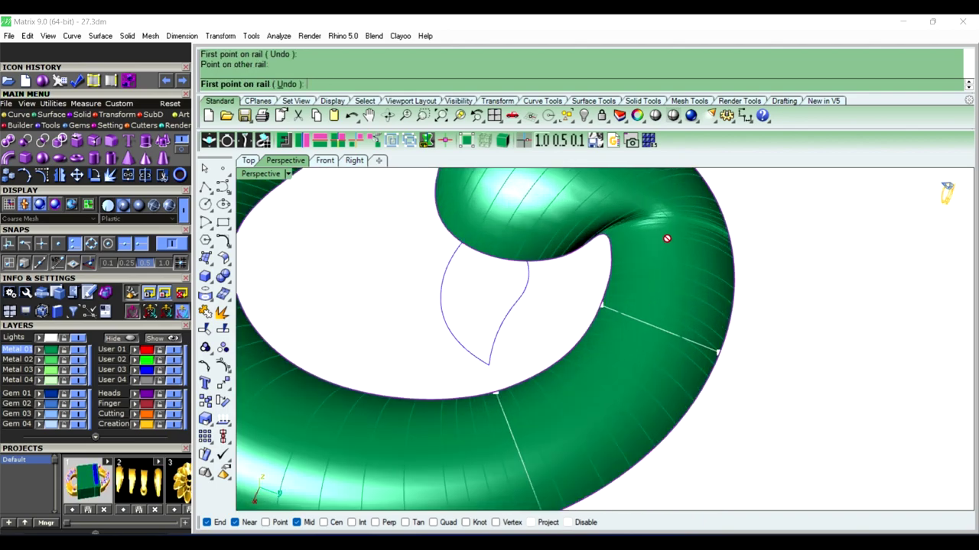
{"action": "left_click", "coordinate": [611, 267]}
{"action": "left_click", "coordinate": [735, 266]}
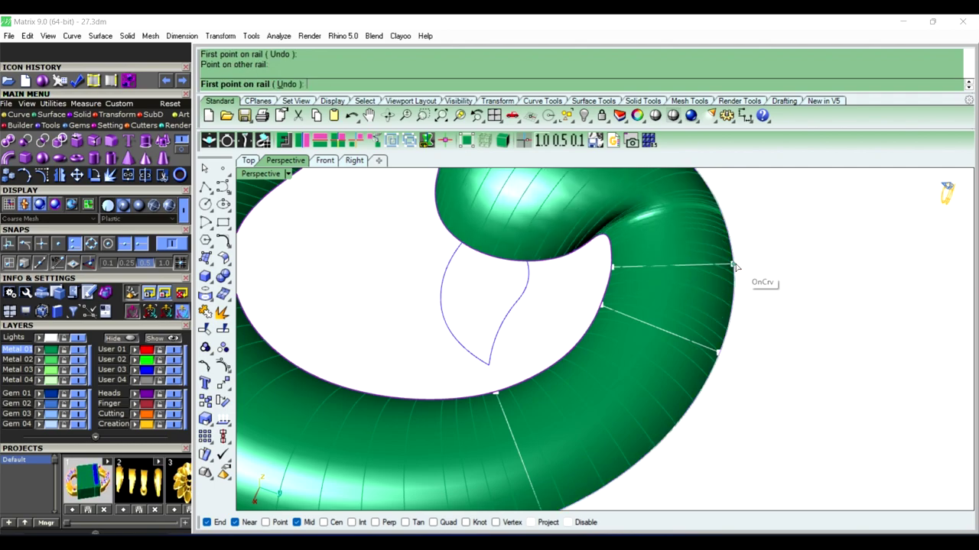
{"action": "mouse_move", "coordinate": [740, 338]}
{"action": "right_mouse_down"}
{"action": "mouse_move", "coordinate": [776, 284]}
{"action": "mouse_move", "coordinate": [813, 280]}
{"action": "right_mouse_up"}
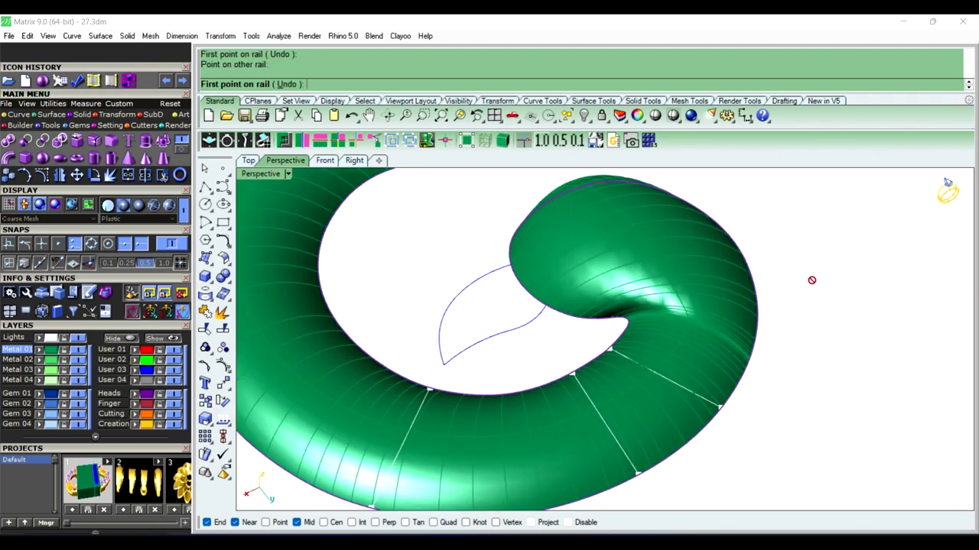
{"action": "scroll", "coordinate": [549, 342], "scroll_direction": "up", "scroll_amount": 2}
{"action": "left_click", "coordinate": [547, 343]}
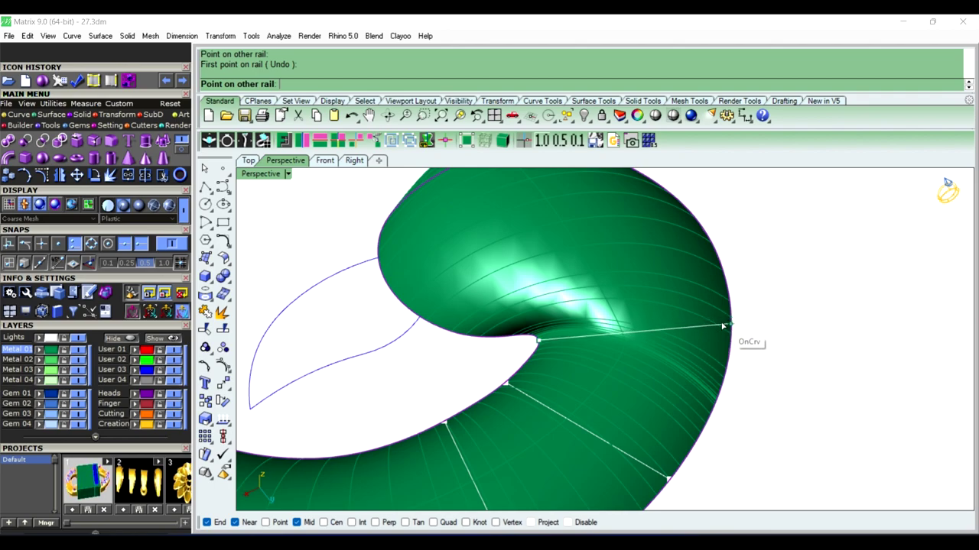
{"action": "left_click", "coordinate": [724, 325]}
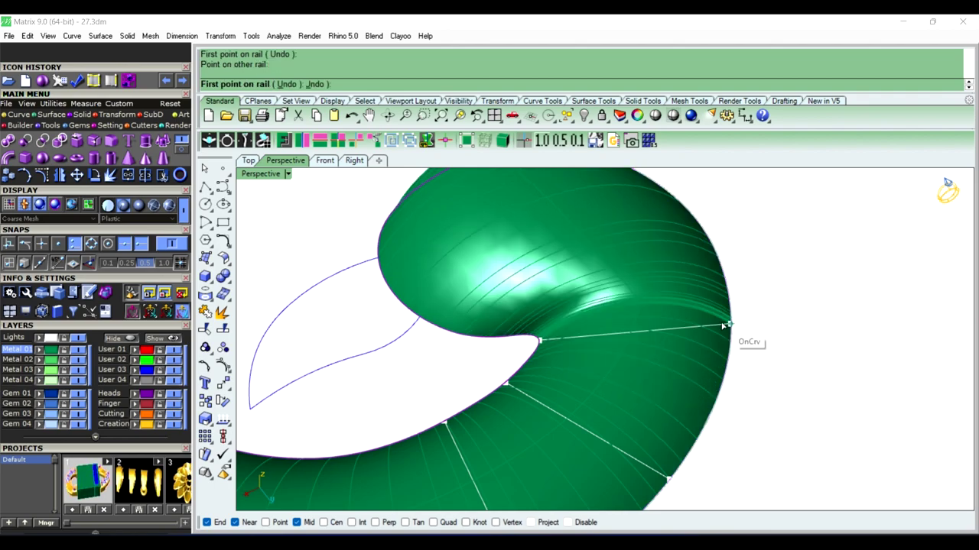
{"action": "left_click", "coordinate": [529, 333]}
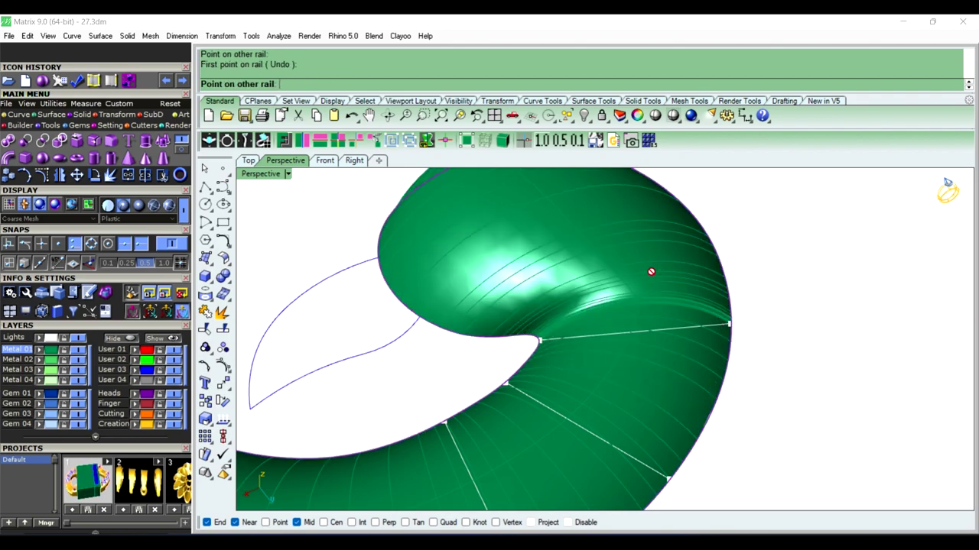
{"action": "left_click", "coordinate": [708, 251]}
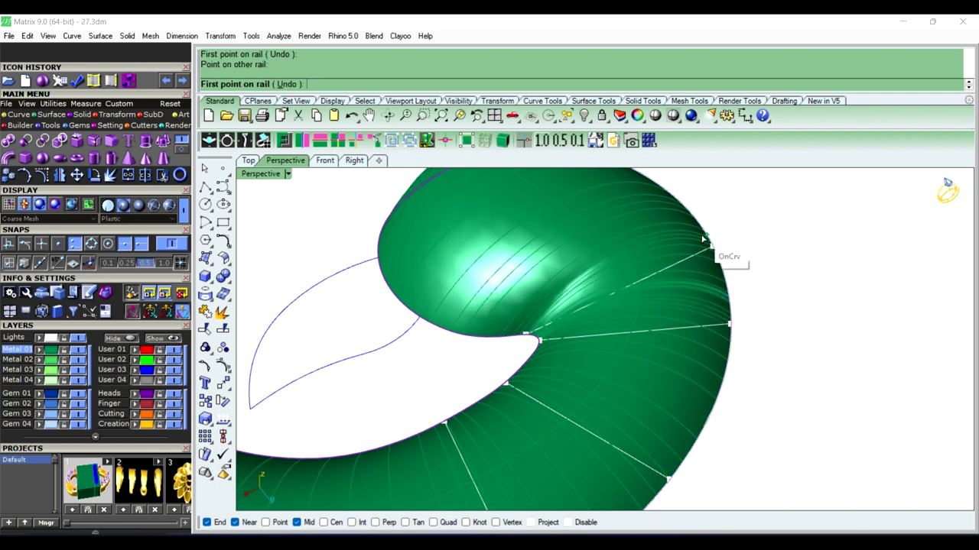
{"action": "scroll", "coordinate": [708, 251], "scroll_direction": "down", "scroll_amount": 5}
{"action": "mouse_move", "coordinate": [314, 379]}
{"action": "right_mouse_down"}
{"action": "mouse_move", "coordinate": [485, 398]}
{"action": "mouse_move", "coordinate": [557, 311]}
{"action": "right_mouse_up"}
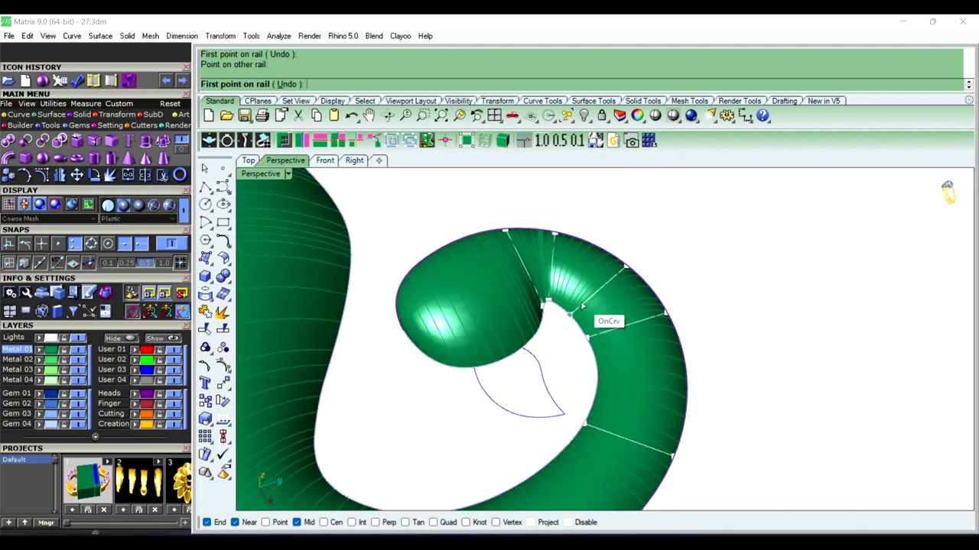
{"action": "scroll", "coordinate": [557, 311], "scroll_direction": "down", "scroll_amount": 3}
{"action": "right_click", "coordinate": [557, 312]}
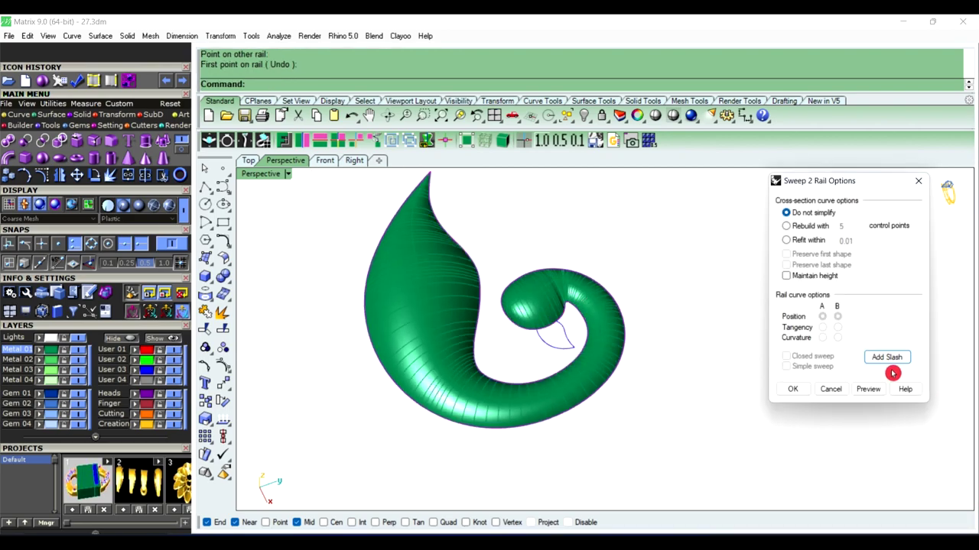
Add three slashes across the leaf body up to its tip and return to the options
{"action": "left_click", "coordinate": [889, 358]}
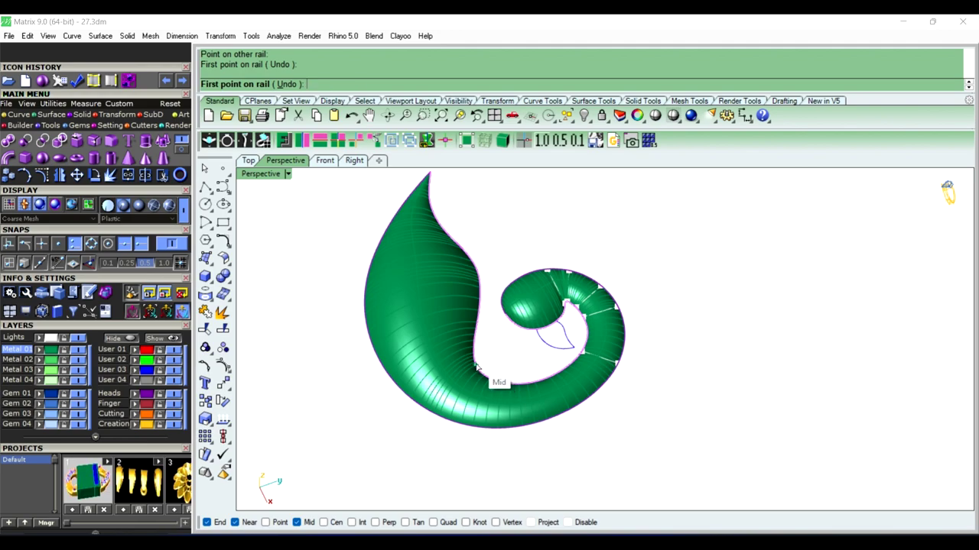
{"action": "left_click", "coordinate": [475, 368]}
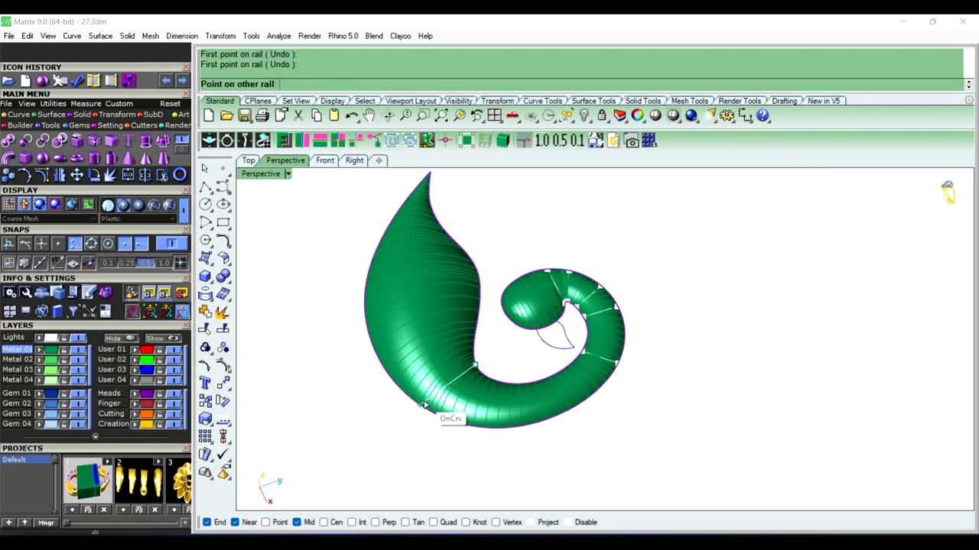
{"action": "left_click", "coordinate": [425, 405]}
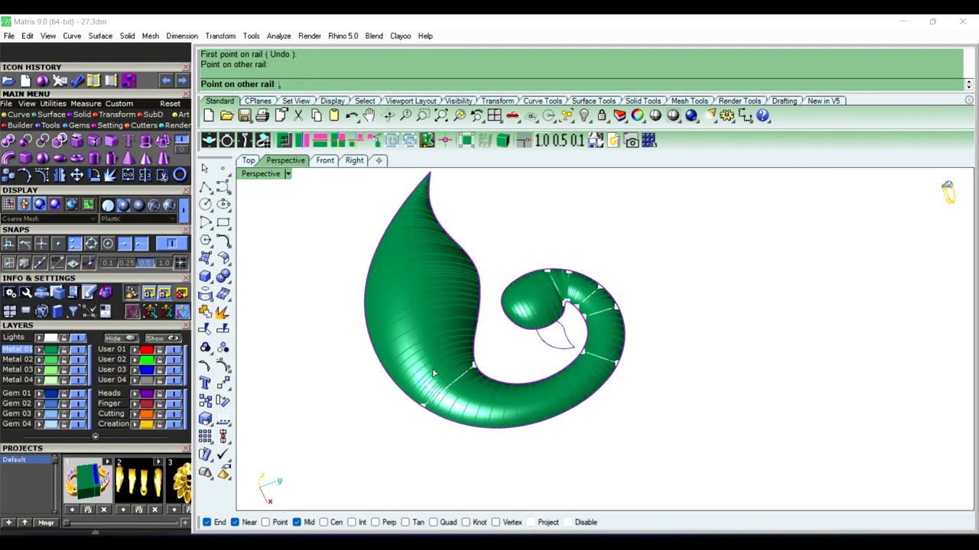
{"action": "left_click", "coordinate": [476, 315]}
{"action": "left_click", "coordinate": [368, 330]}
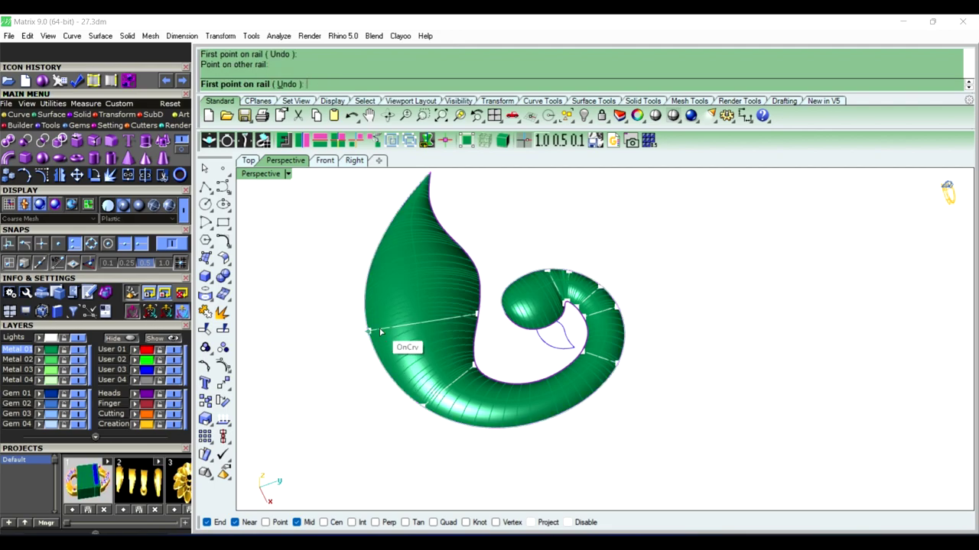
{"action": "left_click", "coordinate": [451, 249]}
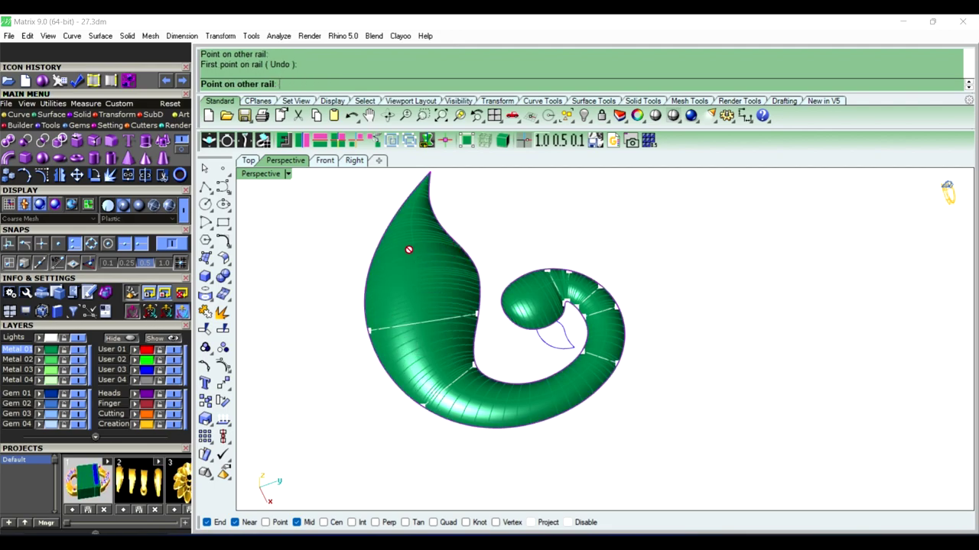
{"action": "left_click", "coordinate": [387, 253]}
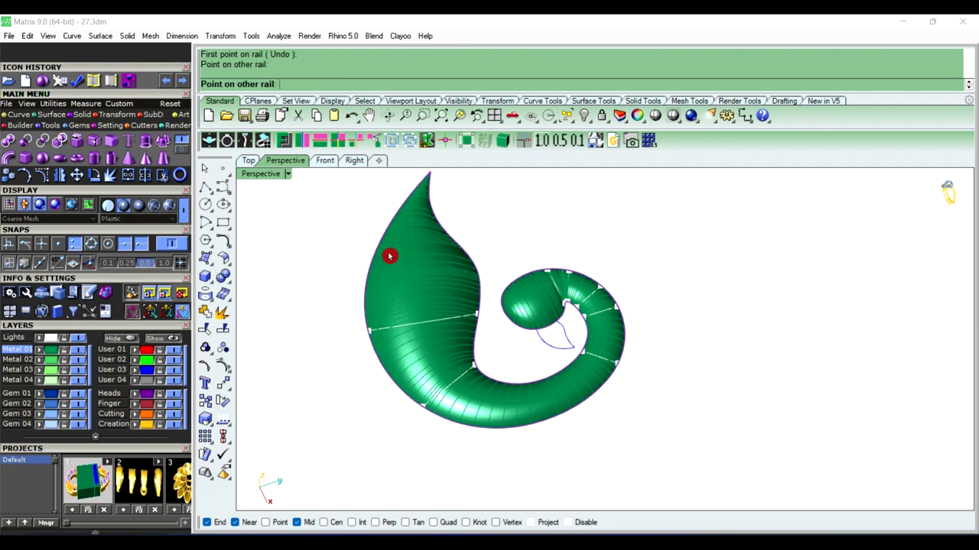
{"action": "right_click", "coordinate": [507, 257]}
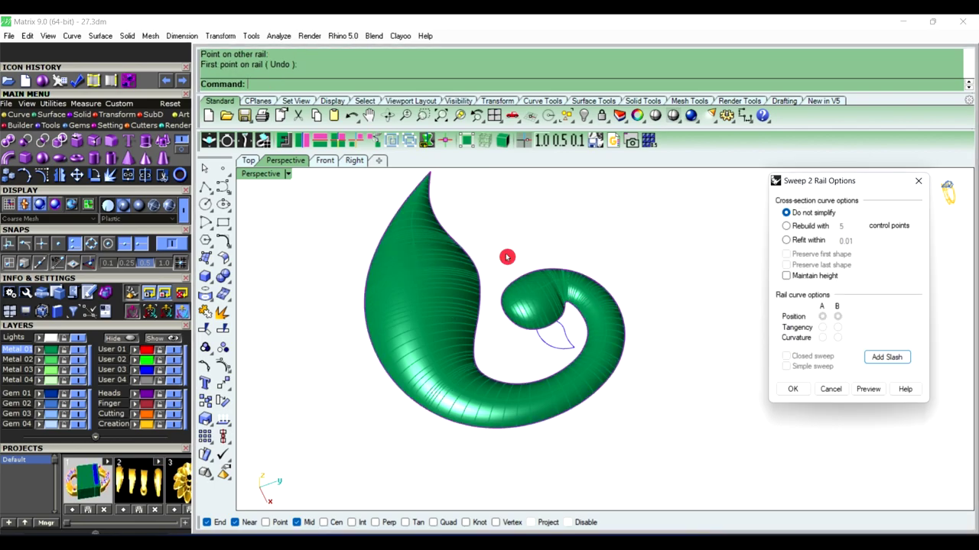
Accept the sweep to create the swan surface and select it
{"action": "key", "text": "Return"}
{"action": "mouse_move", "coordinate": [528, 316]}
{"action": "right_mouse_down"}
{"action": "mouse_move", "coordinate": [747, 365]}
{"action": "mouse_move", "coordinate": [552, 390]}
{"action": "mouse_move", "coordinate": [775, 355]}
{"action": "right_mouse_up"}
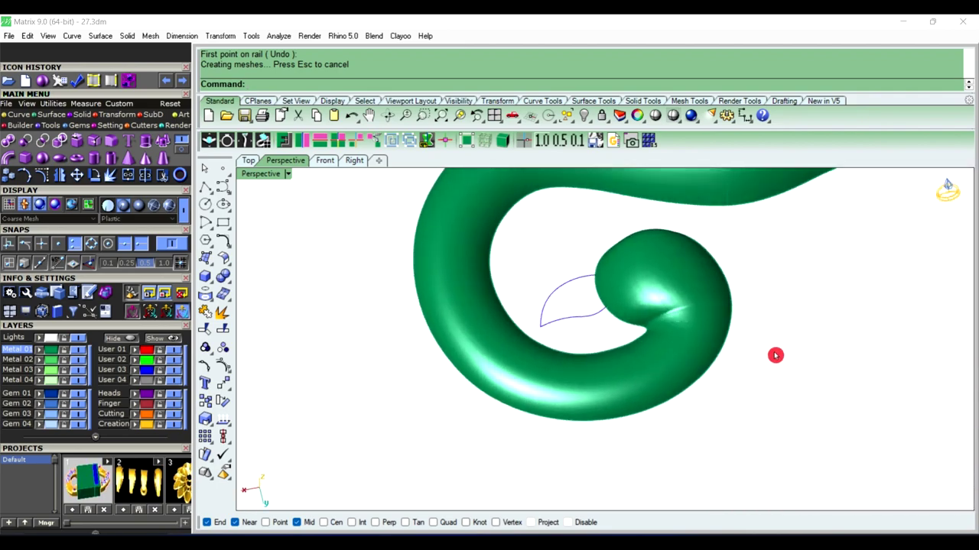
{"action": "mouse_move", "coordinate": [467, 361]}
{"action": "right_mouse_down"}
{"action": "mouse_move", "coordinate": [728, 362]}
{"action": "mouse_move", "coordinate": [710, 275]}
{"action": "mouse_move", "coordinate": [497, 345]}
{"action": "mouse_move", "coordinate": [725, 330]}
{"action": "mouse_move", "coordinate": [763, 260]}
{"action": "mouse_move", "coordinate": [688, 316]}
{"action": "mouse_move", "coordinate": [584, 343]}
{"action": "mouse_move", "coordinate": [665, 361]}
{"action": "mouse_move", "coordinate": [550, 364]}
{"action": "mouse_move", "coordinate": [515, 323]}
{"action": "mouse_move", "coordinate": [576, 350]}
{"action": "mouse_move", "coordinate": [548, 262]}
{"action": "mouse_move", "coordinate": [617, 386]}
{"action": "mouse_move", "coordinate": [512, 332]}
{"action": "mouse_move", "coordinate": [643, 362]}
{"action": "mouse_move", "coordinate": [573, 308]}
{"action": "mouse_move", "coordinate": [644, 345]}
{"action": "mouse_move", "coordinate": [777, 256]}
{"action": "mouse_move", "coordinate": [654, 311]}
{"action": "mouse_move", "coordinate": [640, 334]}
{"action": "right_mouse_up"}
{"action": "left_click", "coordinate": [640, 334]}
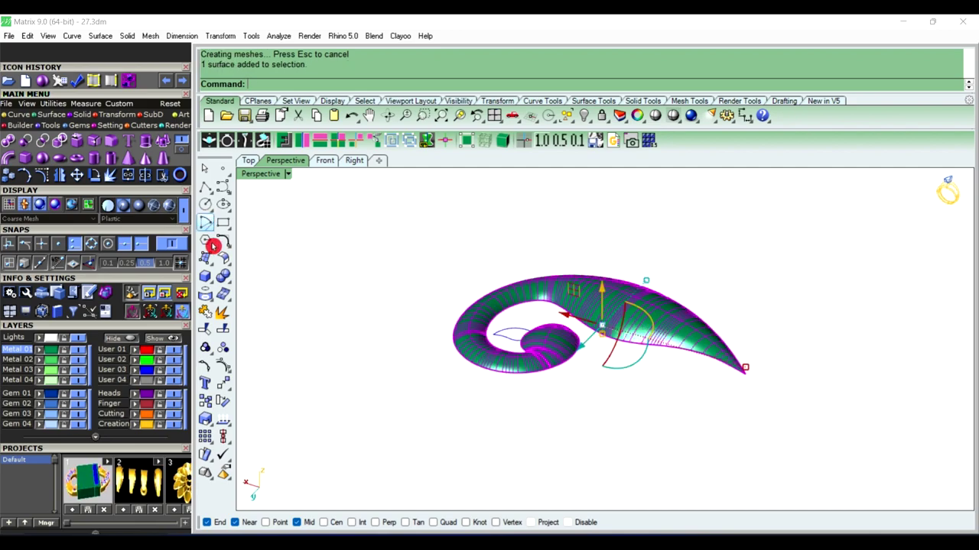
Extrude the swept surface into a solid 1 unit thick
{"action": "left_click", "coordinate": [228, 283]}
{"action": "left_click", "coordinate": [220, 280]}
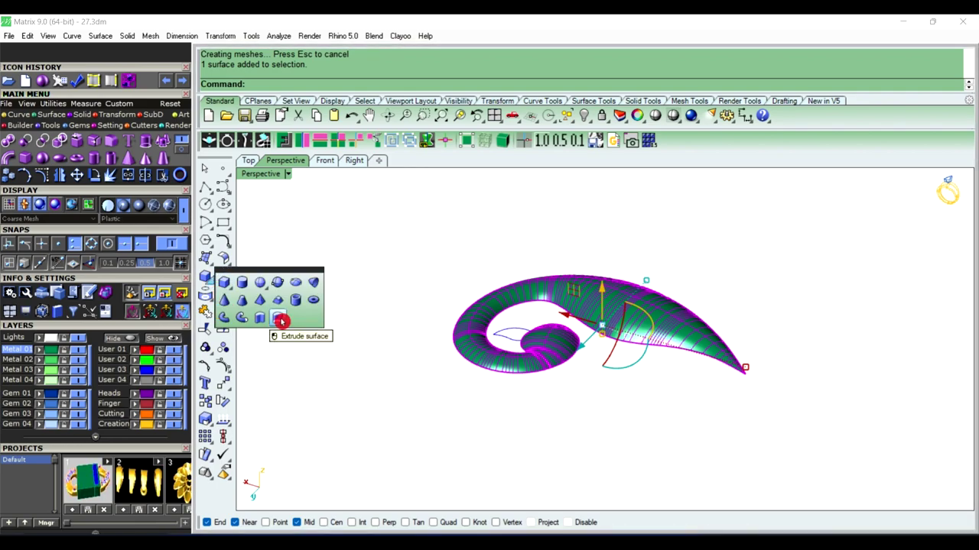
{"action": "left_click", "coordinate": [281, 321]}
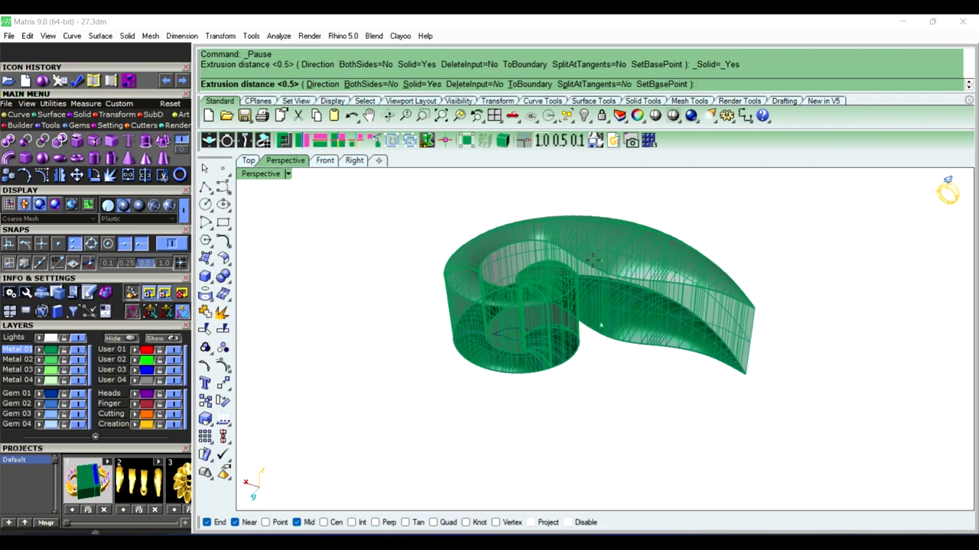
{"action": "type", "text": "1"}
{"action": "right_click", "coordinate": [595, 263]}
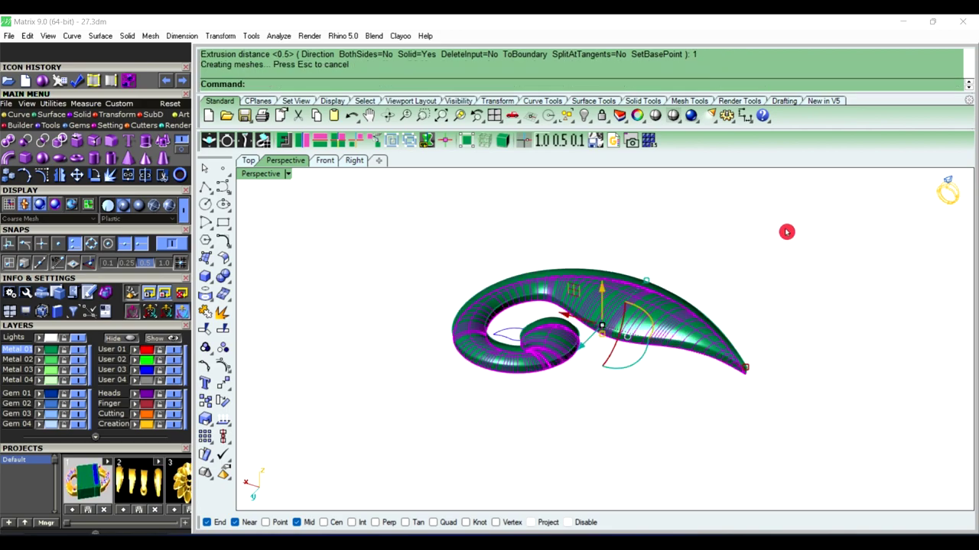
Inspect the new solid from a low side view and select the green swan solid
{"action": "left_click", "coordinate": [787, 231]}
{"action": "mouse_move", "coordinate": [620, 321]}
{"action": "right_mouse_down"}
{"action": "mouse_move", "coordinate": [624, 225]}
{"action": "mouse_move", "coordinate": [612, 313]}
{"action": "right_mouse_up"}
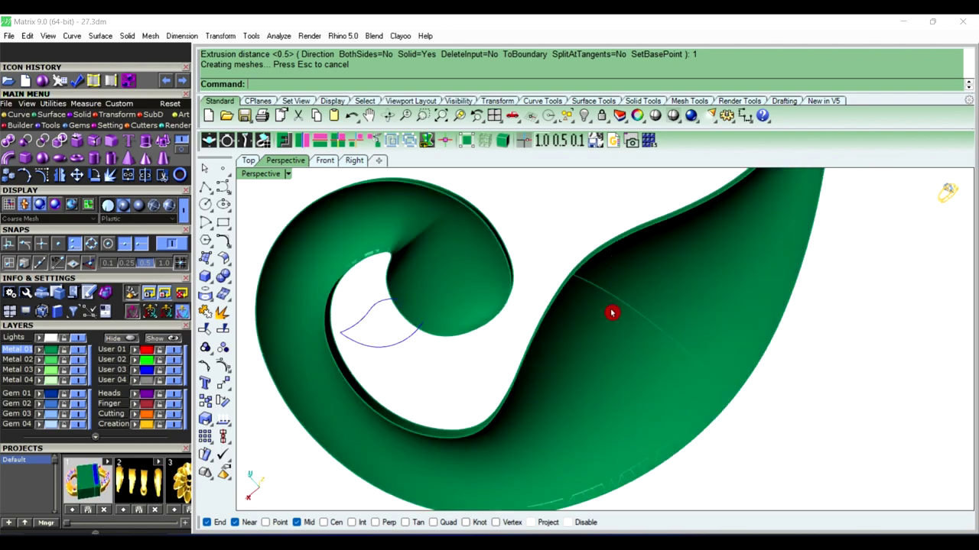
{"action": "left_click", "coordinate": [612, 314]}
{"action": "left_click", "coordinate": [648, 351]}
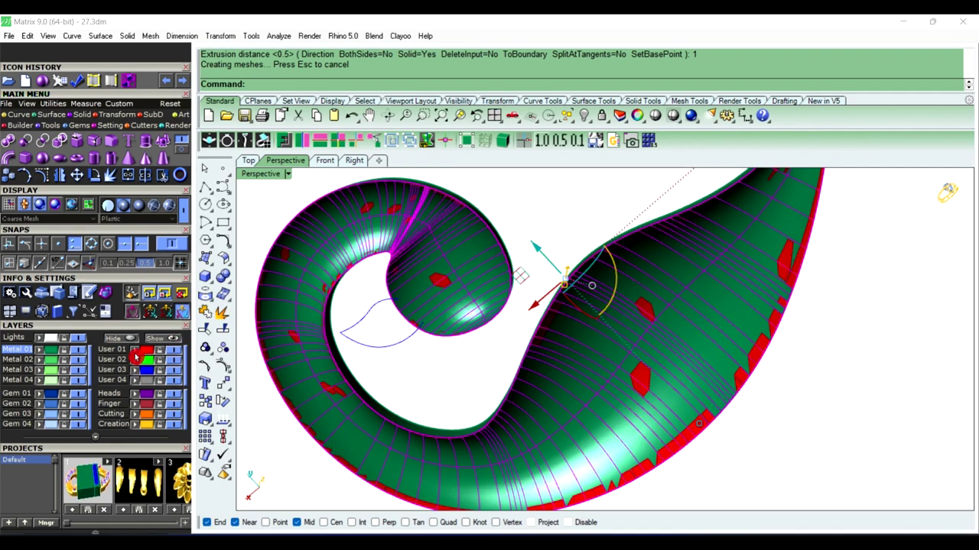
{"action": "mouse_move", "coordinate": [555, 228]}
{"action": "right_mouse_down"}
{"action": "mouse_move", "coordinate": [630, 326]}
{"action": "mouse_move", "coordinate": [638, 352]}
{"action": "right_mouse_up"}
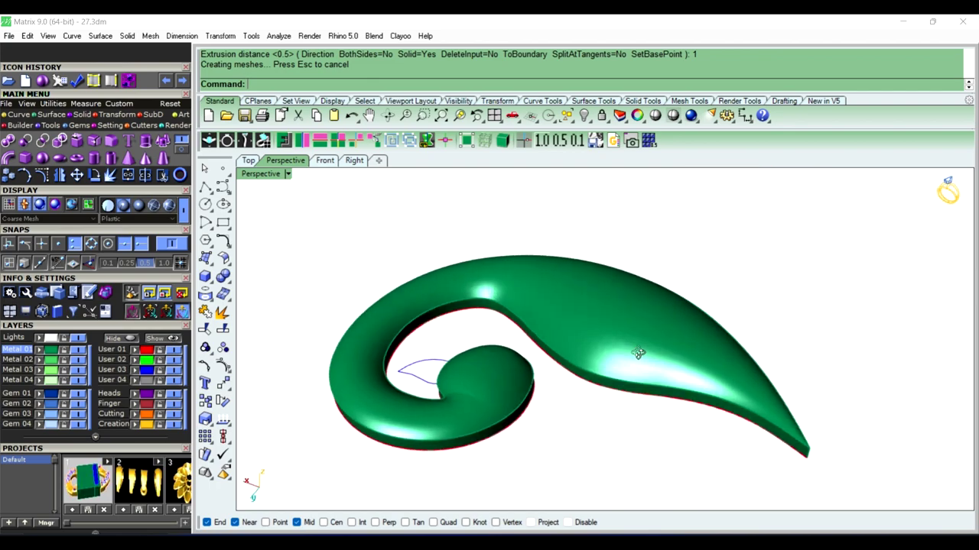
{"action": "left_click", "coordinate": [618, 322]}
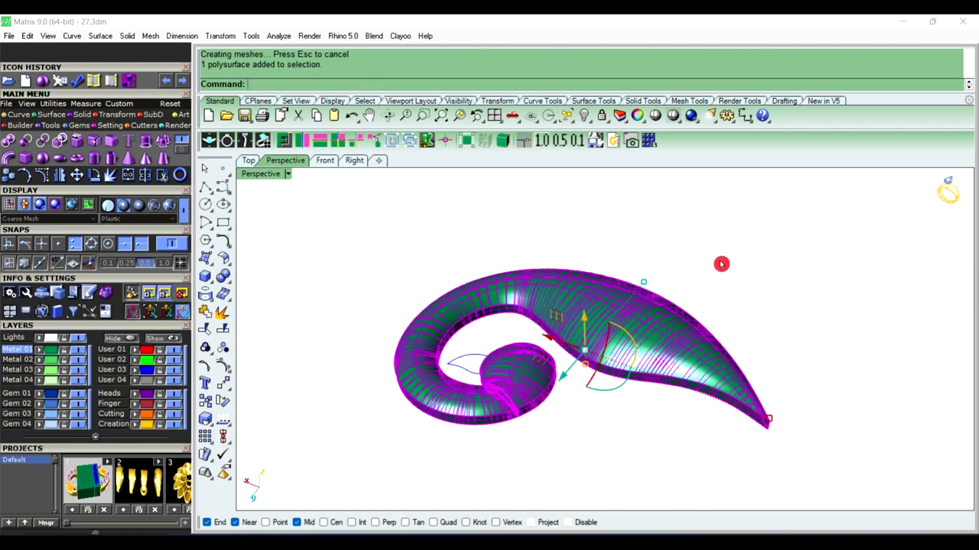
{"action": "type", "text": "Vo"}
Measure the swan solid's volume as 411.24 cubic millimetres
{"action": "key", "text": "Return"}
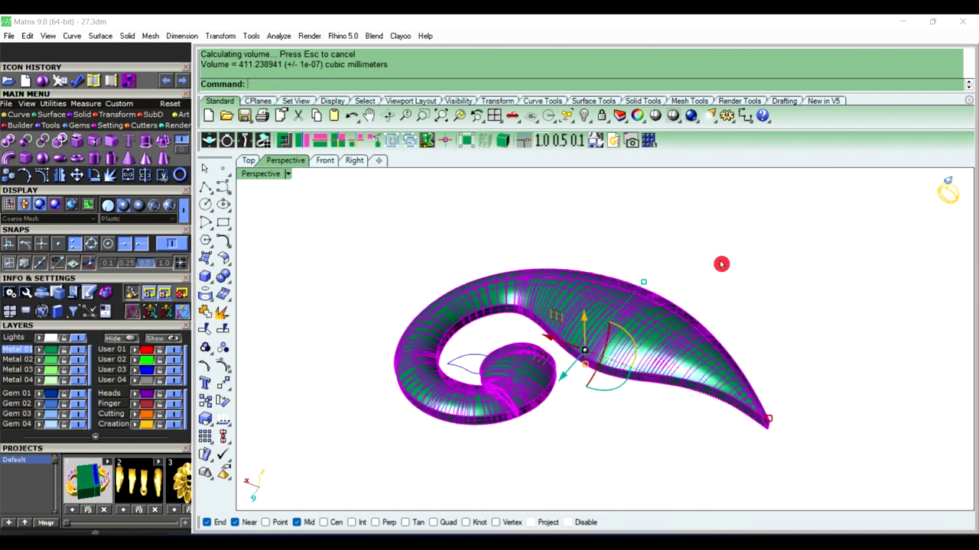
{"action": "left_click", "coordinate": [721, 263]}
{"action": "mouse_move", "coordinate": [760, 370]}
{"action": "right_mouse_down"}
{"action": "mouse_move", "coordinate": [727, 232]}
{"action": "mouse_move", "coordinate": [547, 318]}
{"action": "right_mouse_up"}
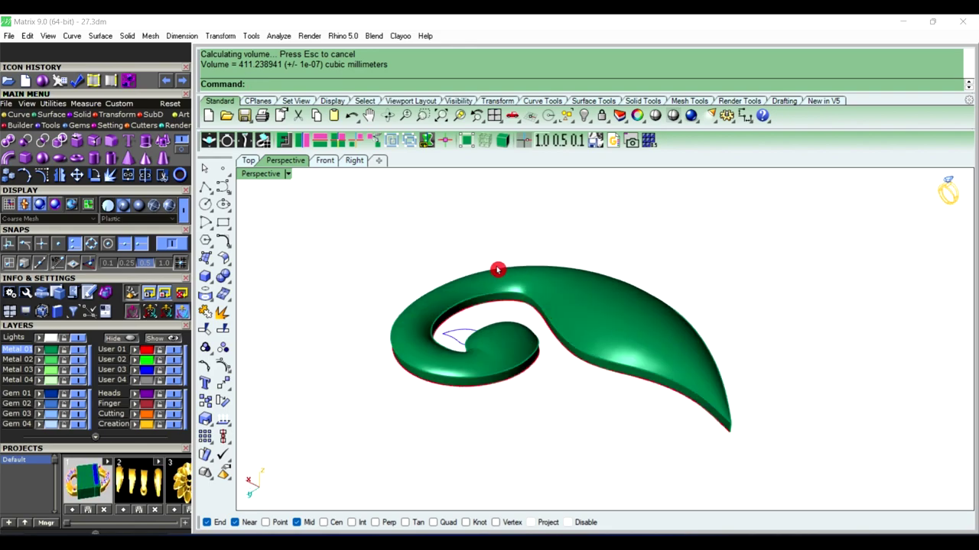
{"action": "scroll", "coordinate": [497, 269], "scroll_direction": "down", "scroll_amount": 3}
Hide the green solid and red surface, then select the inner spiral curve in Top view
{"action": "left_click", "coordinate": [583, 304]}
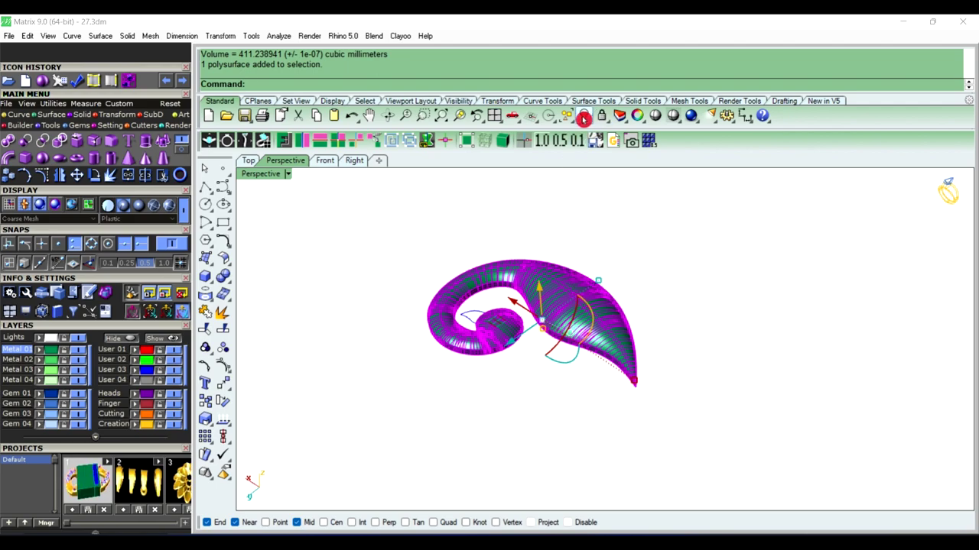
{"action": "left_click", "coordinate": [581, 117]}
{"action": "left_click", "coordinate": [566, 292]}
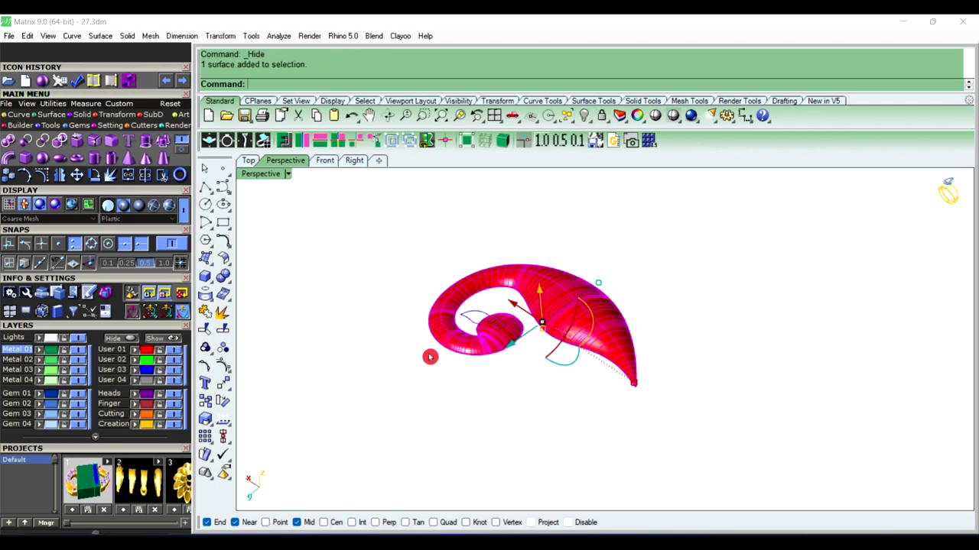
{"action": "left_click", "coordinate": [582, 117]}
{"action": "left_click", "coordinate": [249, 162]}
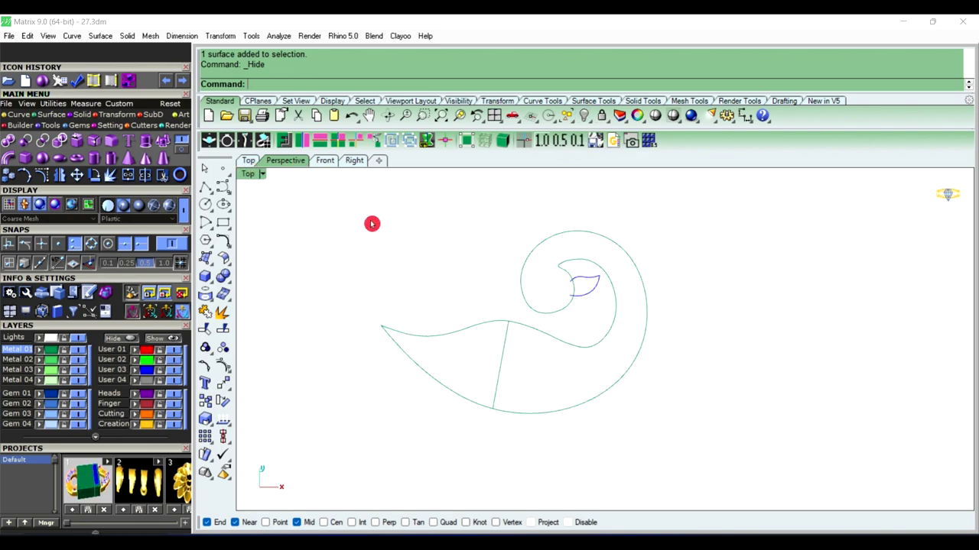
{"action": "left_click", "coordinate": [587, 348]}
{"action": "type", "text": "Off"}
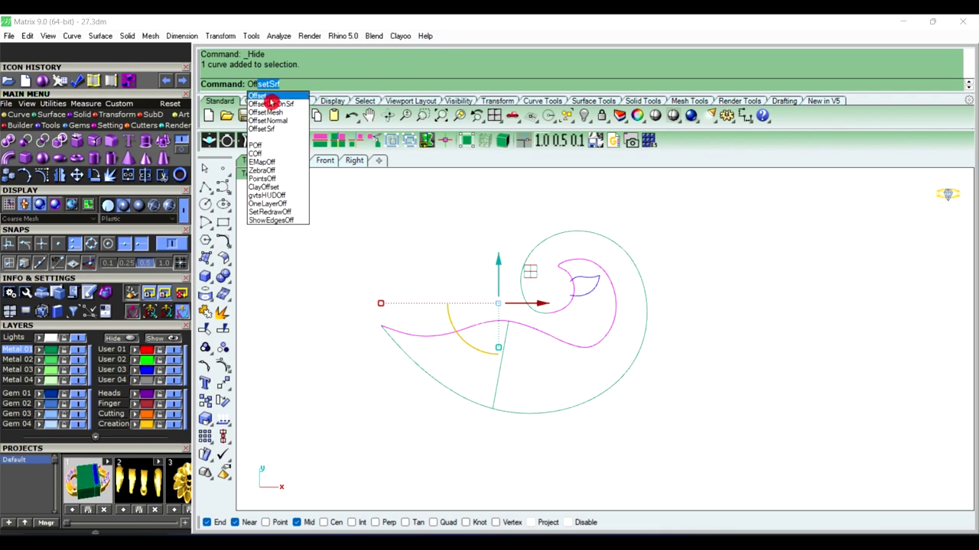
Offset the inner and outer swan outline curves by 0.6
{"action": "left_click", "coordinate": [269, 98]}
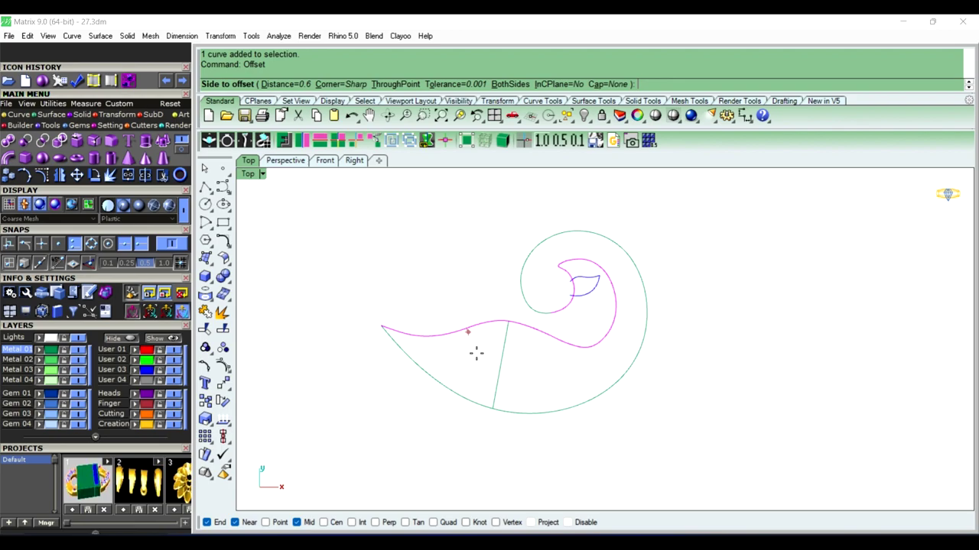
{"action": "type", "text": ".6"}
{"action": "key", "text": "Return"}
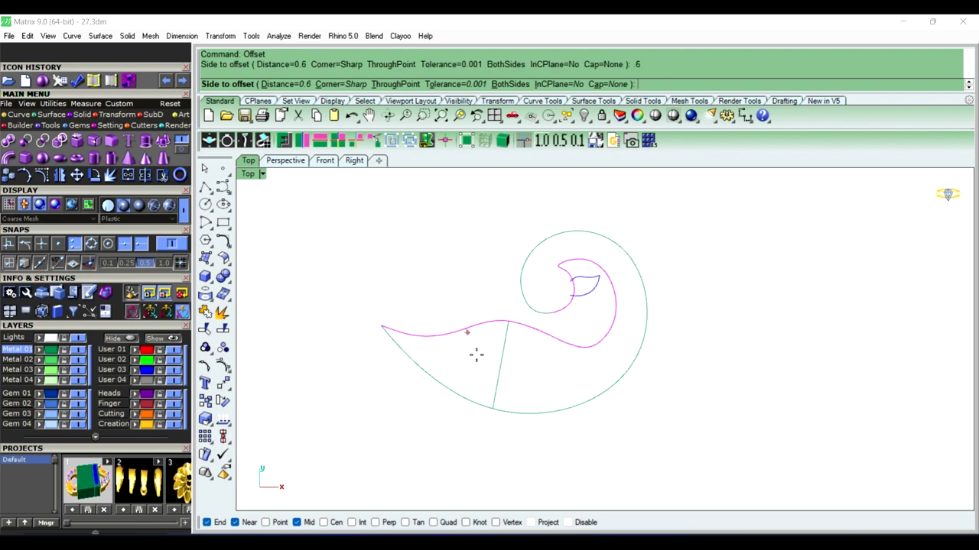
{"action": "left_click", "coordinate": [471, 361]}
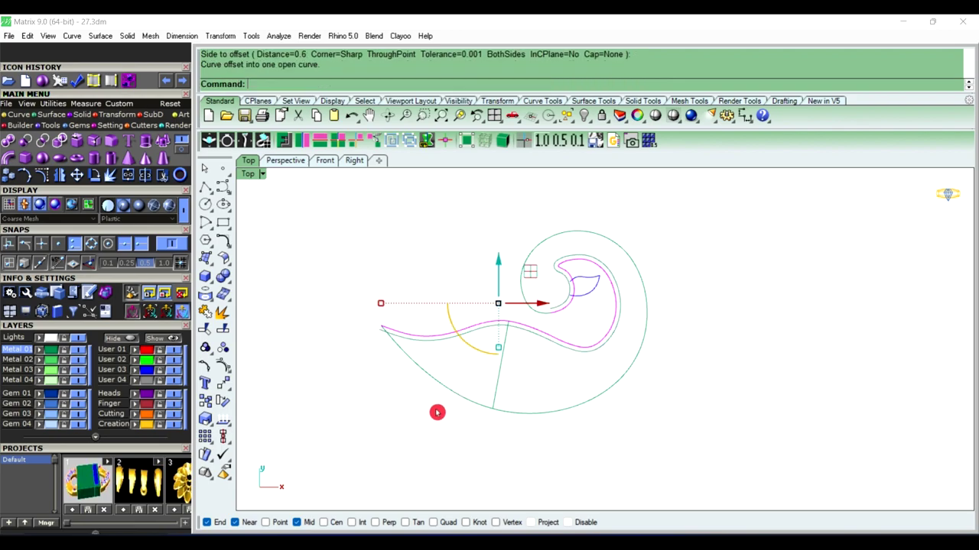
{"action": "left_click", "coordinate": [466, 401]}
{"action": "key", "text": "Return"}
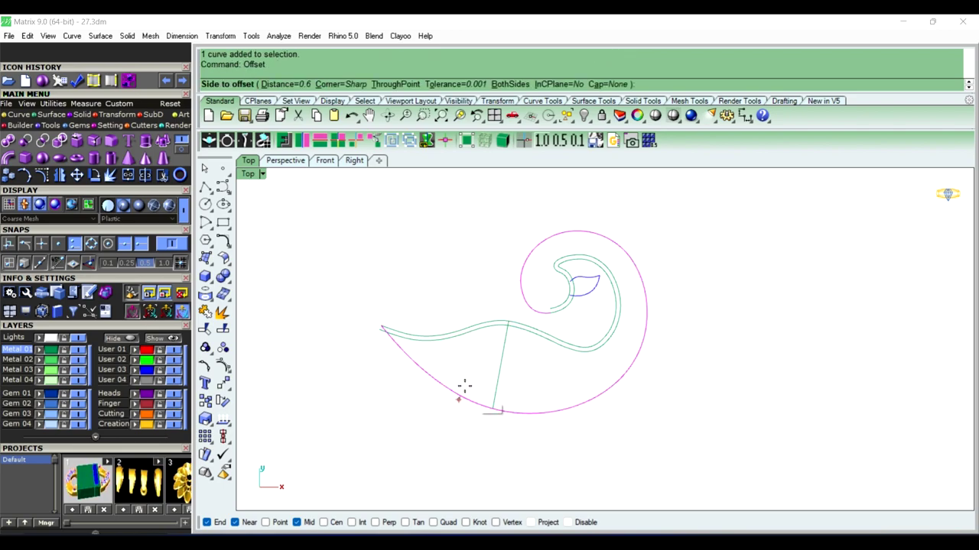
{"action": "left_click", "coordinate": [464, 368]}
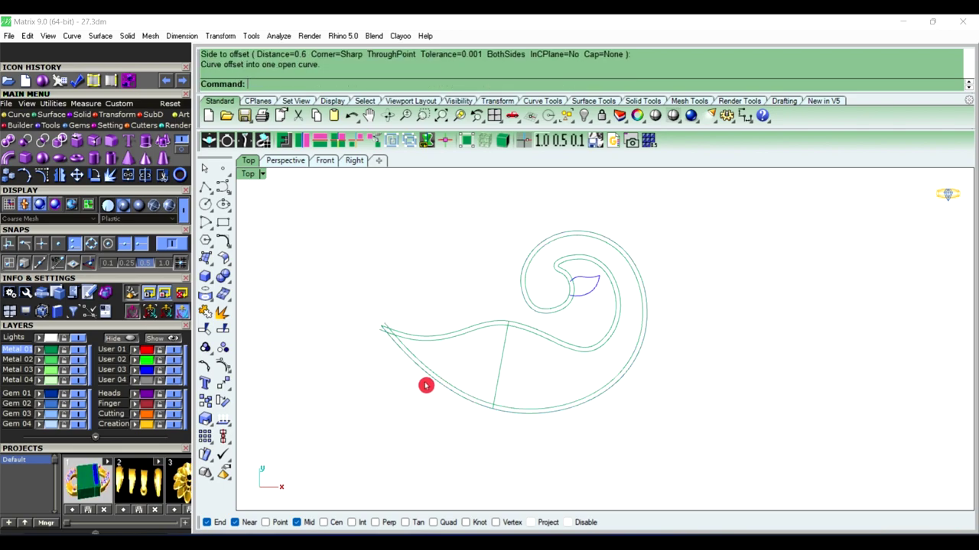
Delete the original outline curves and select both offset curves for trimming
{"action": "scroll", "coordinate": [395, 343], "scroll_direction": "up", "scroll_amount": 2}
{"action": "left_click", "coordinate": [403, 345]}
{"action": "left_click", "coordinate": [407, 332]}
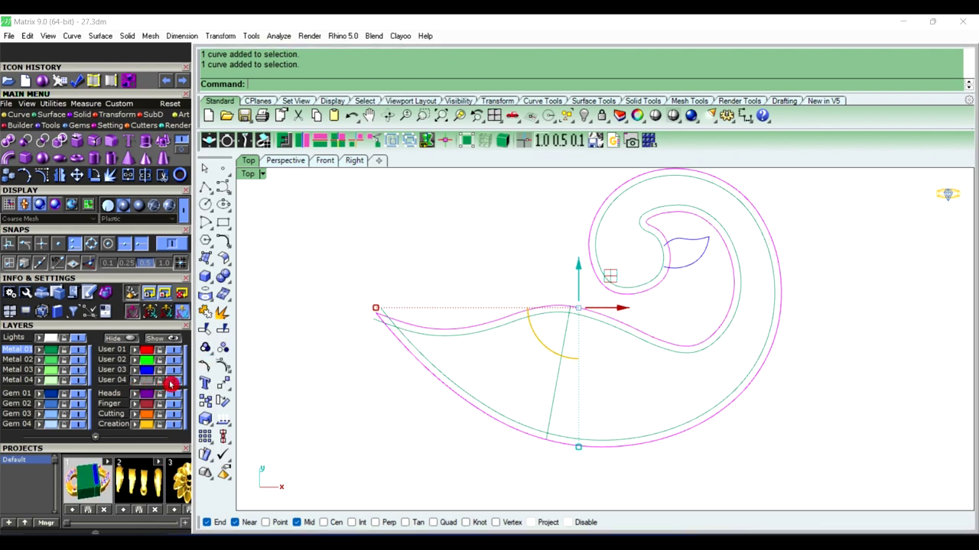
{"action": "key", "text": "Escape"}
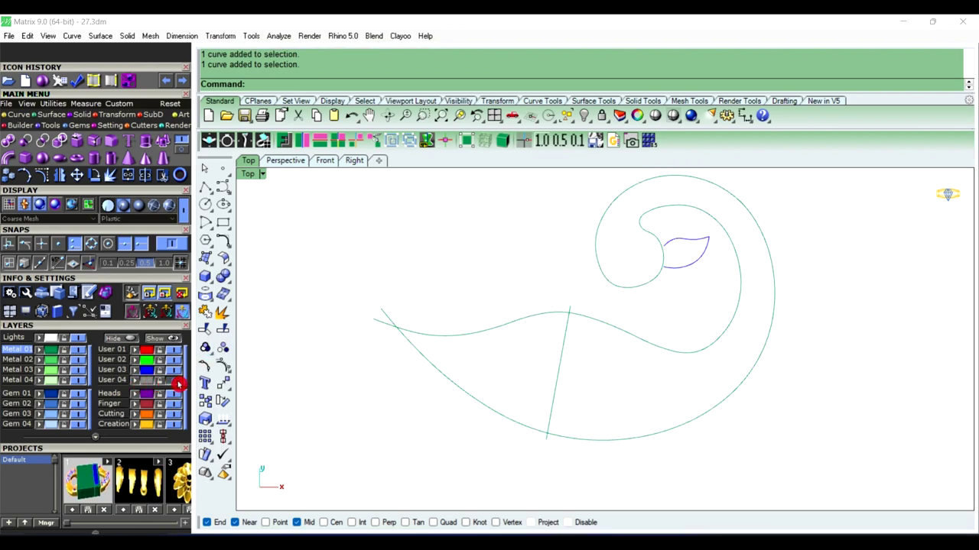
{"action": "left_click", "coordinate": [470, 403]}
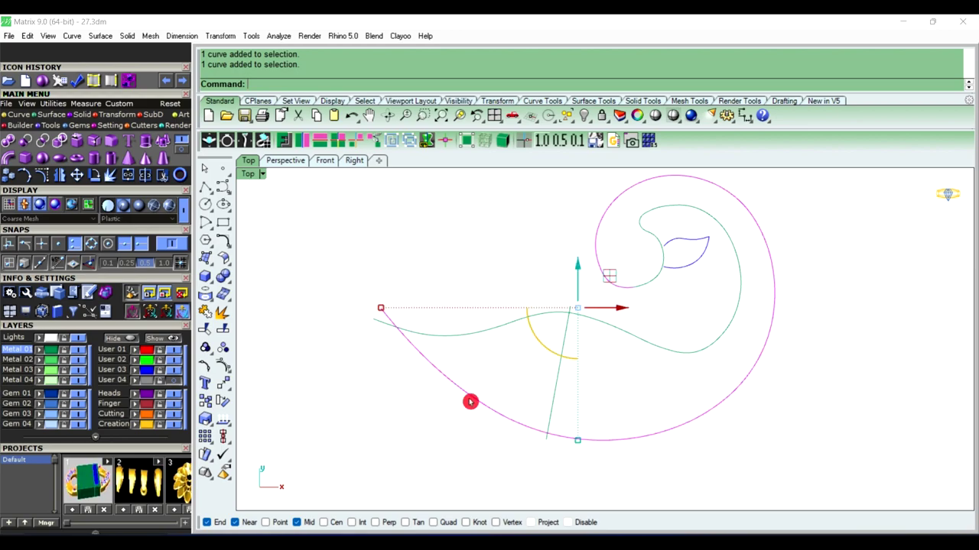
{"action": "left_click", "coordinate": [465, 336], "text": "shift"}
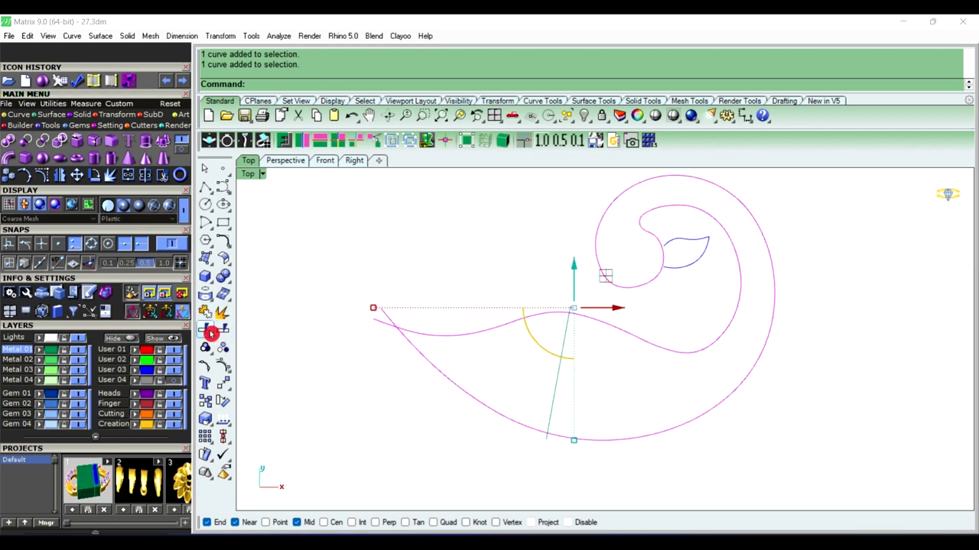
{"action": "left_click", "coordinate": [205, 329]}
Trim away the overlapping left tip and delete the straight dividing line
{"action": "left_click", "coordinate": [382, 320]}
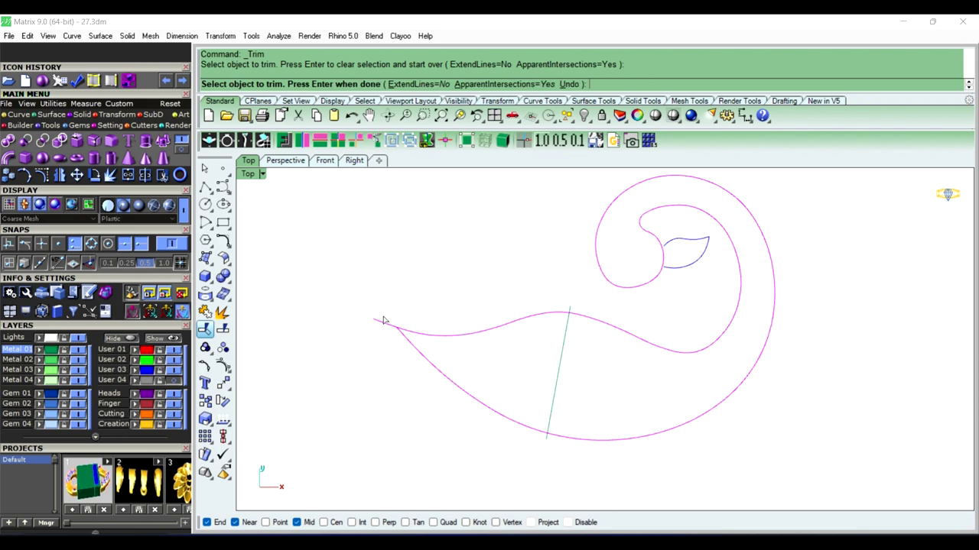
{"action": "key", "text": "Return"}
{"action": "key", "text": "Escape"}
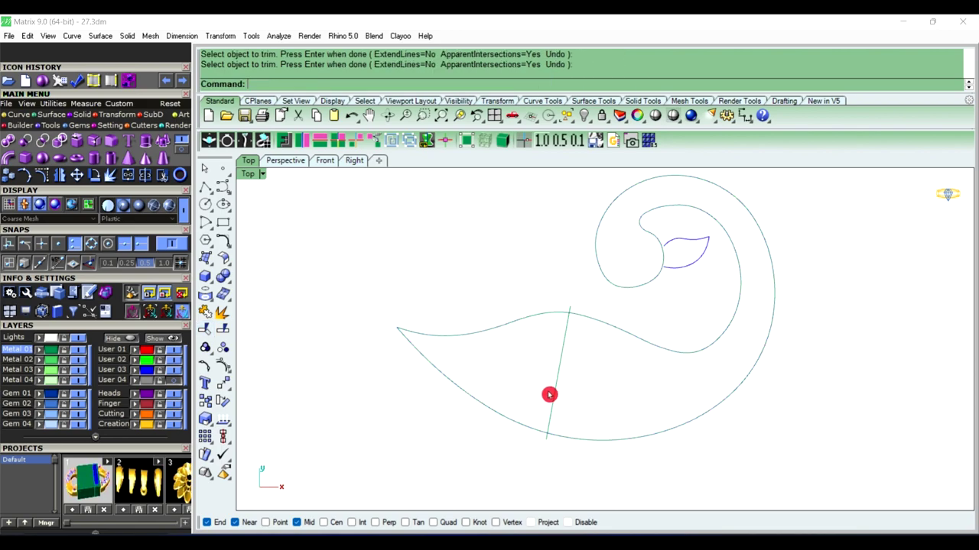
{"action": "left_click", "coordinate": [556, 399]}
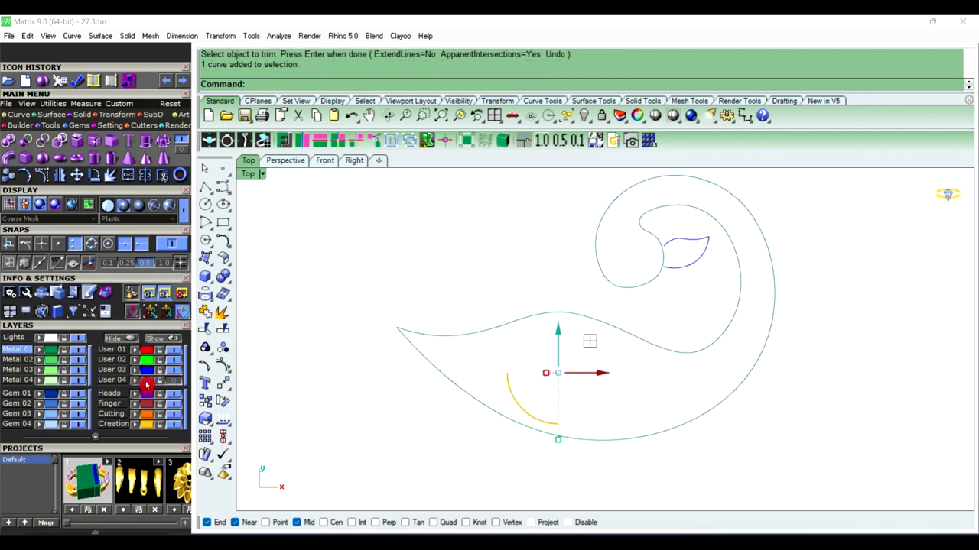
{"action": "key", "text": "Delete"}
Show all objects, re-hide the green solid, and return to the Top view
{"action": "scroll", "coordinate": [490, 312], "scroll_direction": "down", "scroll_amount": 4}
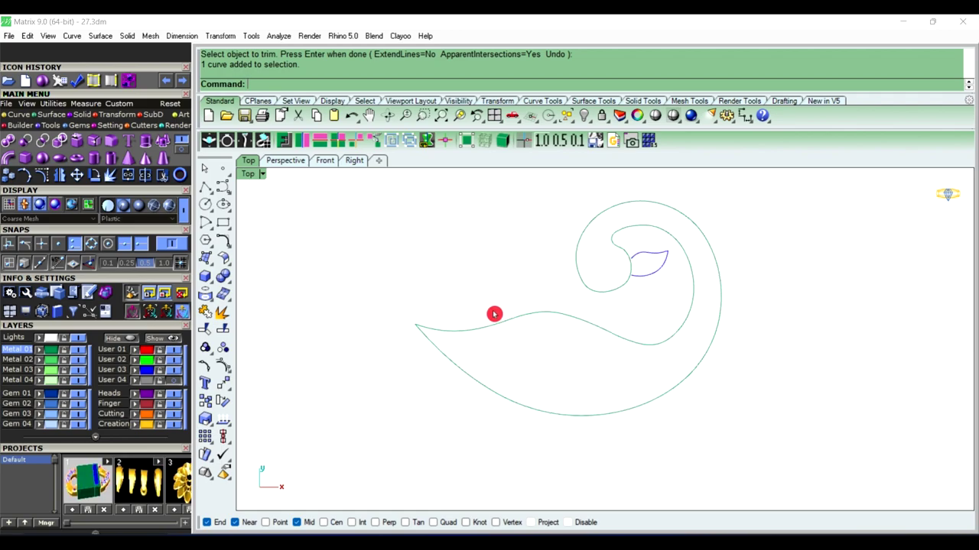
{"action": "left_click", "coordinate": [284, 160]}
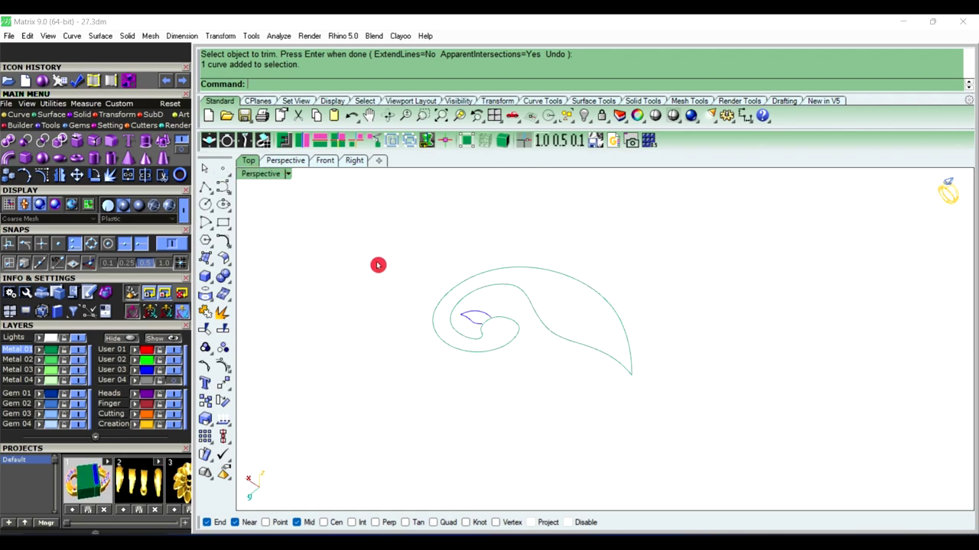
{"action": "mouse_move", "coordinate": [378, 264]}
{"action": "right_mouse_down"}
{"action": "mouse_move", "coordinate": [492, 251]}
{"action": "mouse_move", "coordinate": [601, 373]}
{"action": "mouse_move", "coordinate": [594, 124]}
{"action": "right_mouse_up"}
{"action": "left_click", "coordinate": [594, 125]}
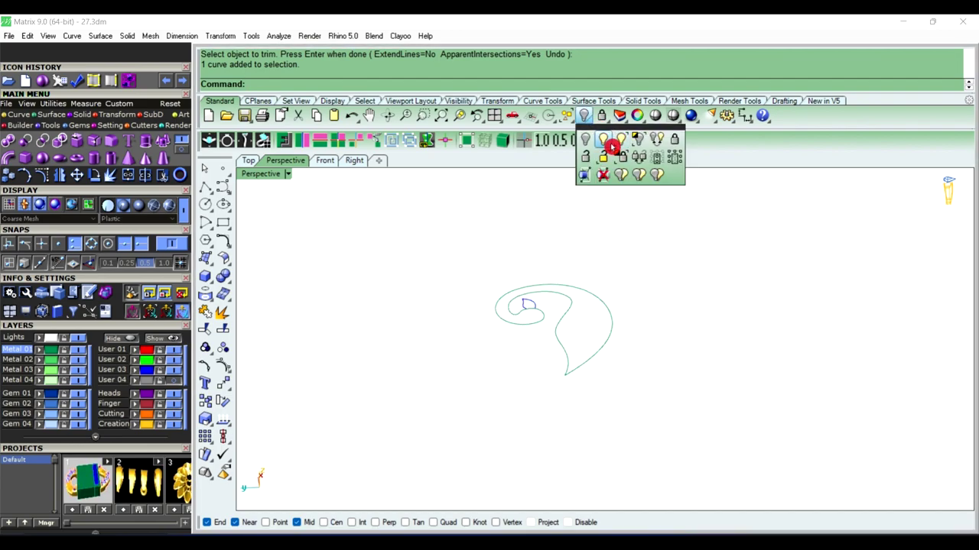
{"action": "left_click", "coordinate": [603, 142]}
{"action": "left_click", "coordinate": [591, 320]}
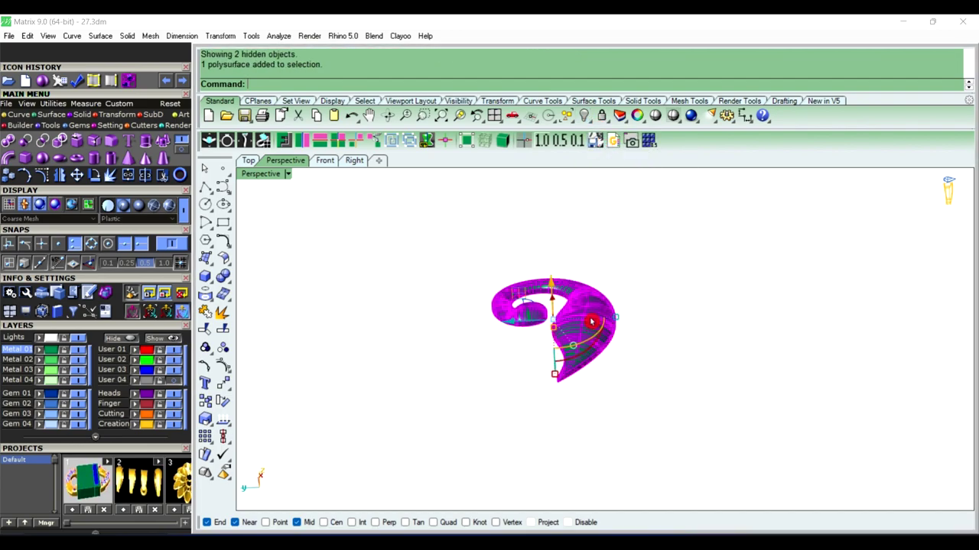
{"action": "left_click", "coordinate": [583, 116]}
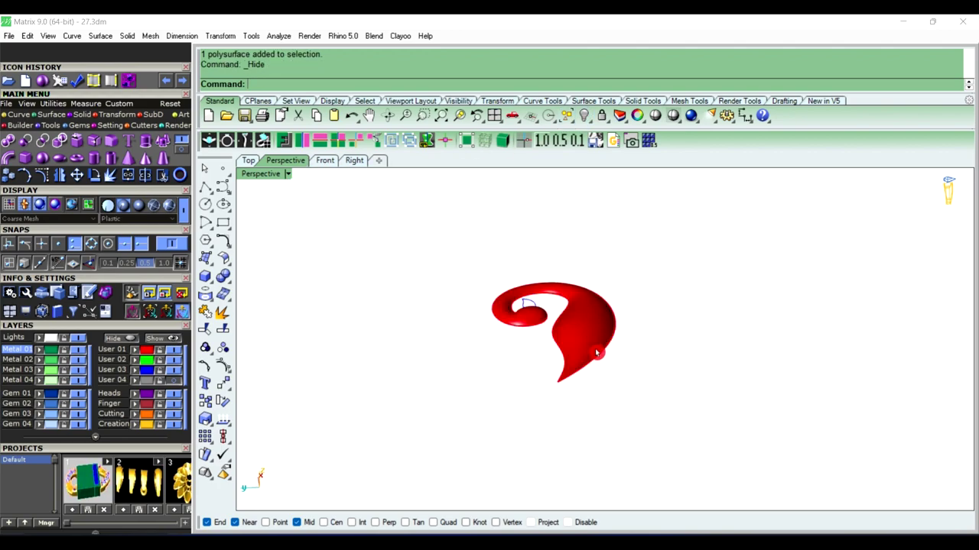
{"action": "mouse_move", "coordinate": [595, 349]}
{"action": "right_mouse_down"}
{"action": "mouse_move", "coordinate": [611, 227]}
{"action": "mouse_move", "coordinate": [640, 354]}
{"action": "right_mouse_up"}
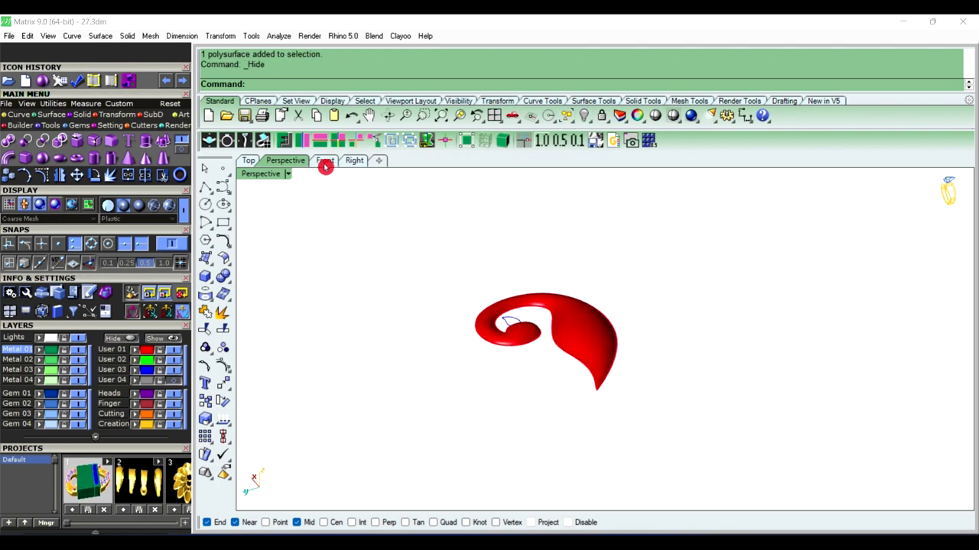
{"action": "left_click", "coordinate": [254, 161]}
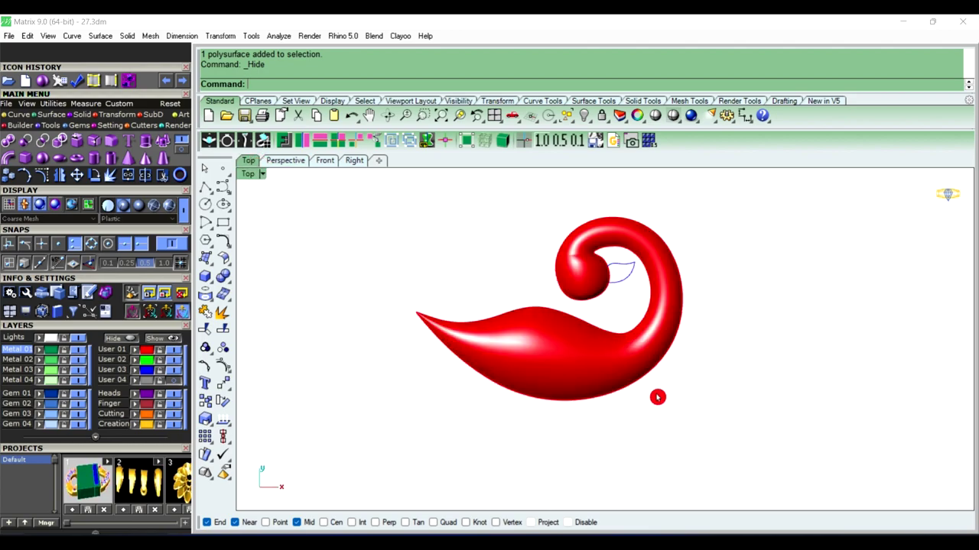
Switch the display to wireframe and pan the swan further left
{"action": "left_click", "coordinate": [265, 177]}
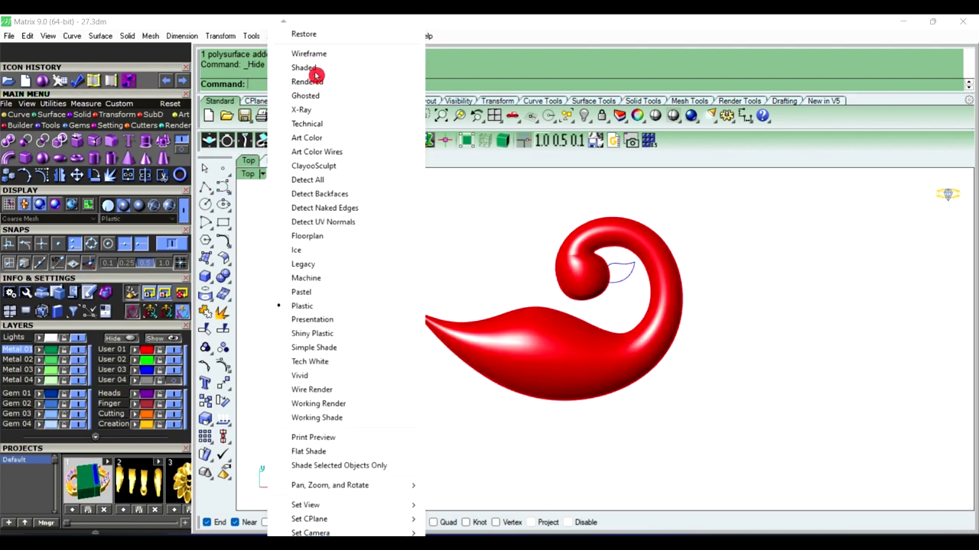
{"action": "left_click", "coordinate": [314, 54]}
{"action": "right_click_drag", "start_coordinate": [585, 336], "coordinate": [490, 354]}
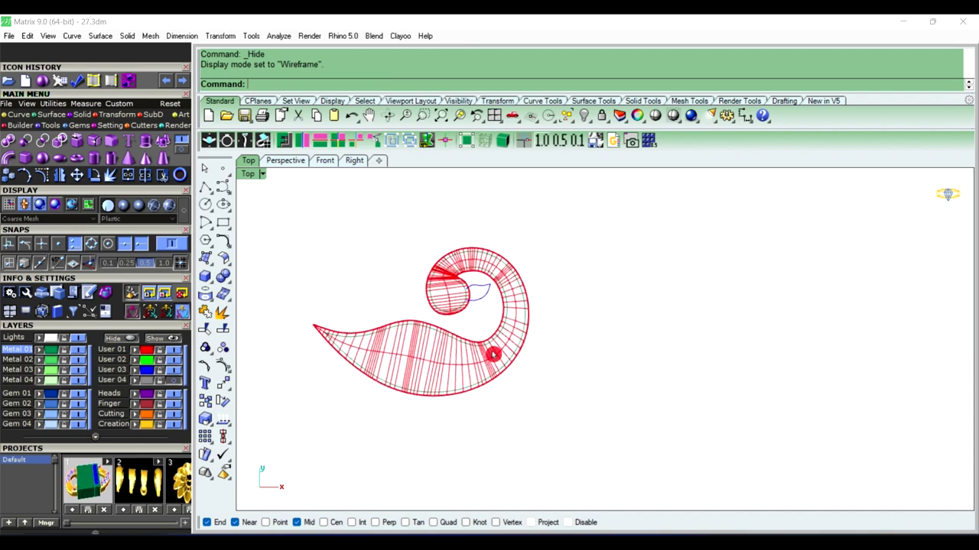
Split the red swan surface with the offset curve and pick the unwanted piece
{"action": "left_click", "coordinate": [409, 358]}
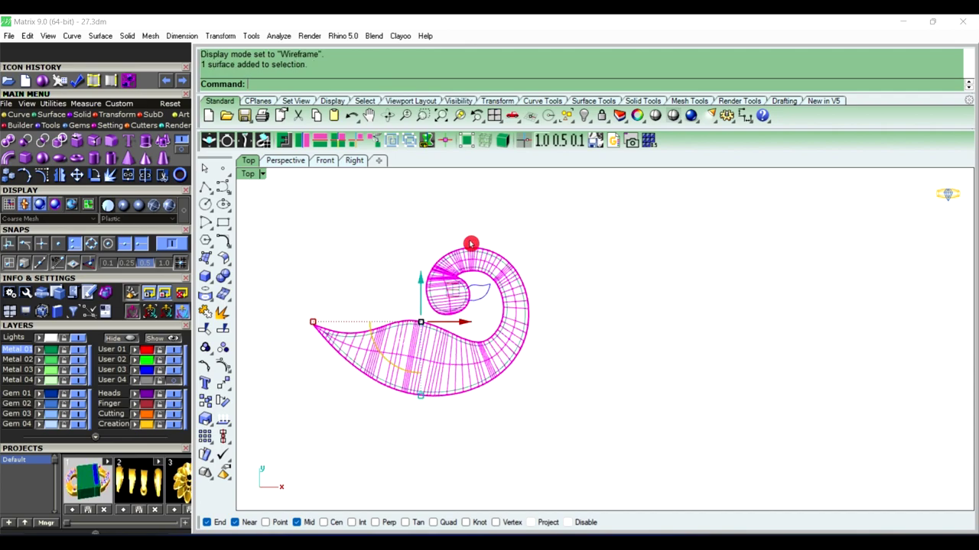
{"action": "left_click", "coordinate": [223, 334]}
{"action": "scroll", "coordinate": [360, 332], "scroll_direction": "up", "scroll_amount": 3}
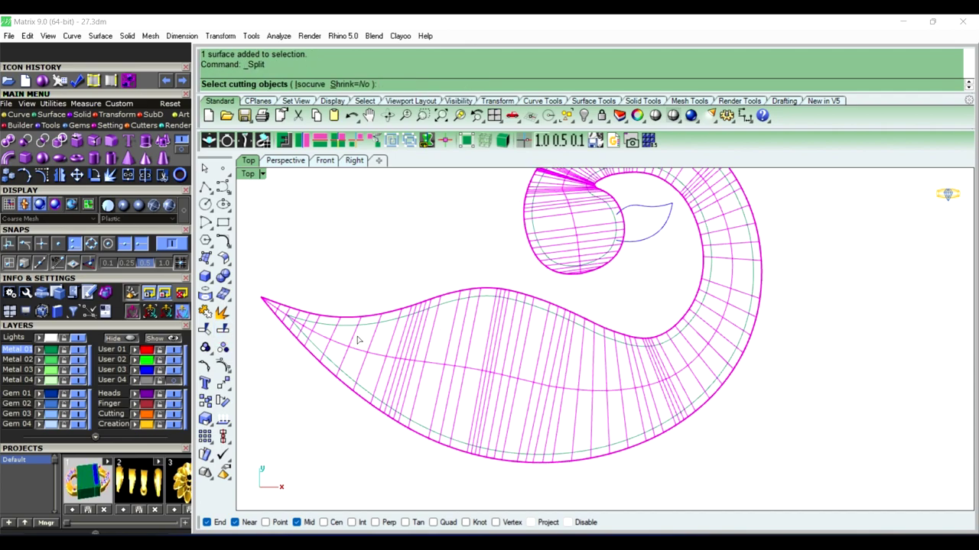
{"action": "scroll", "coordinate": [359, 332], "scroll_direction": "up", "scroll_amount": 2}
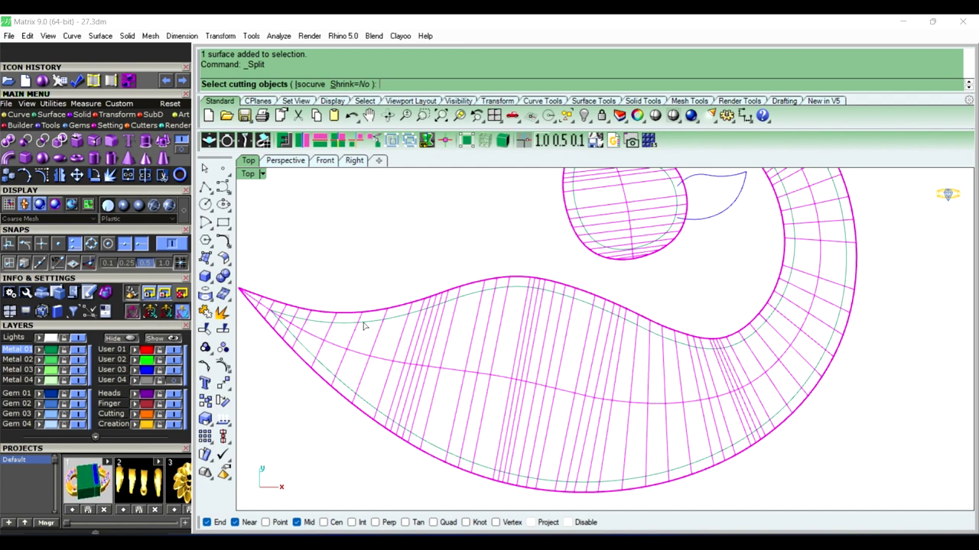
{"action": "left_click", "coordinate": [346, 391]}
{"action": "key", "text": "Return"}
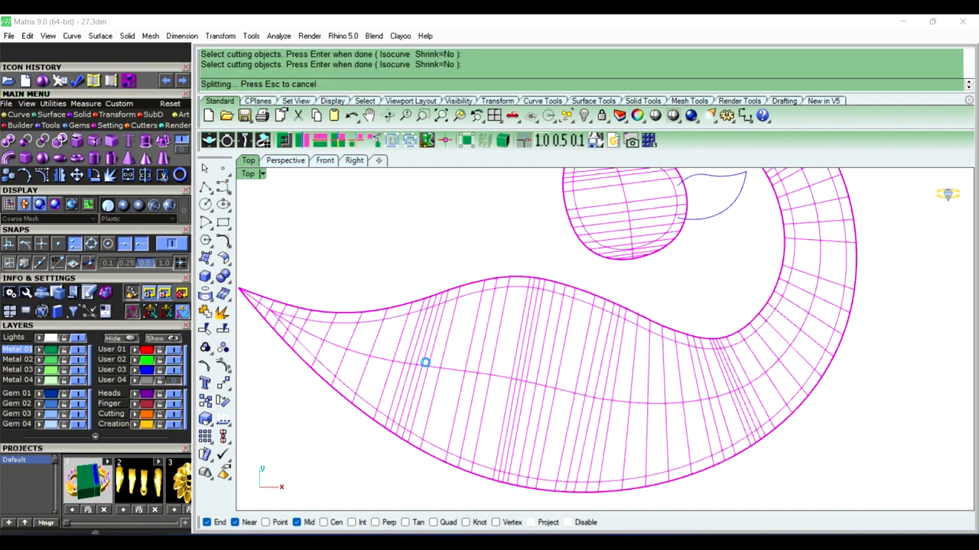
{"action": "left_click", "coordinate": [363, 319]}
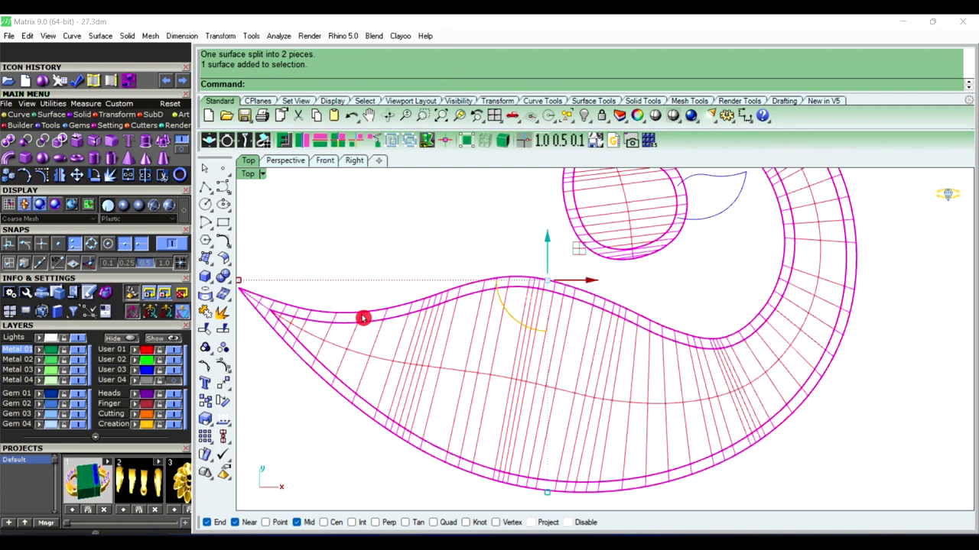
Delete the unwanted surface piece and switch to the shaded Perspective view
{"action": "key", "text": "Delete"}
{"action": "key", "text": "ctrl+shift+e"}
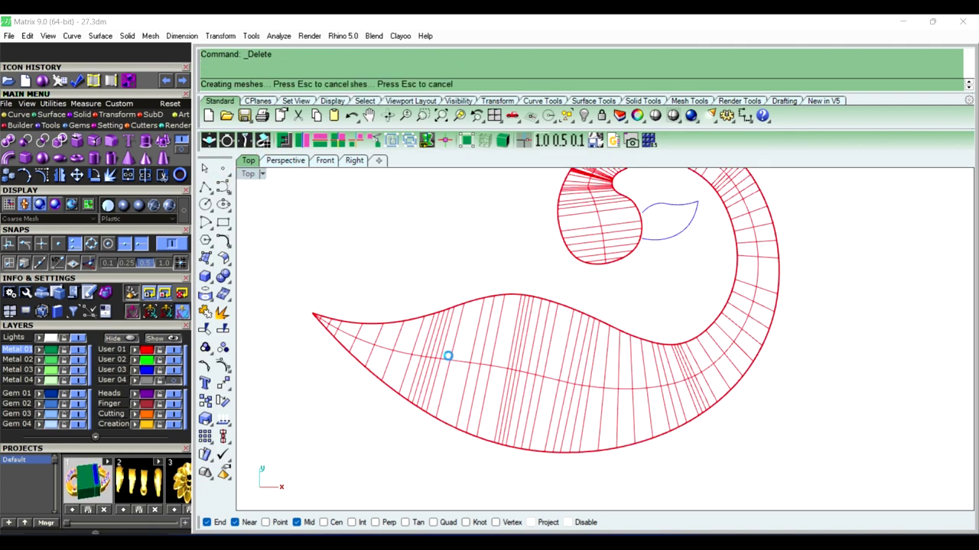
{"action": "key", "text": "ctrl+Tab"}
{"action": "mouse_move", "coordinate": [435, 356]}
{"action": "right_mouse_down"}
{"action": "mouse_move", "coordinate": [697, 226]}
{"action": "mouse_move", "coordinate": [594, 384]}
{"action": "right_mouse_up"}
Delete the two leftover construction curves
{"action": "left_click", "coordinate": [645, 367]}
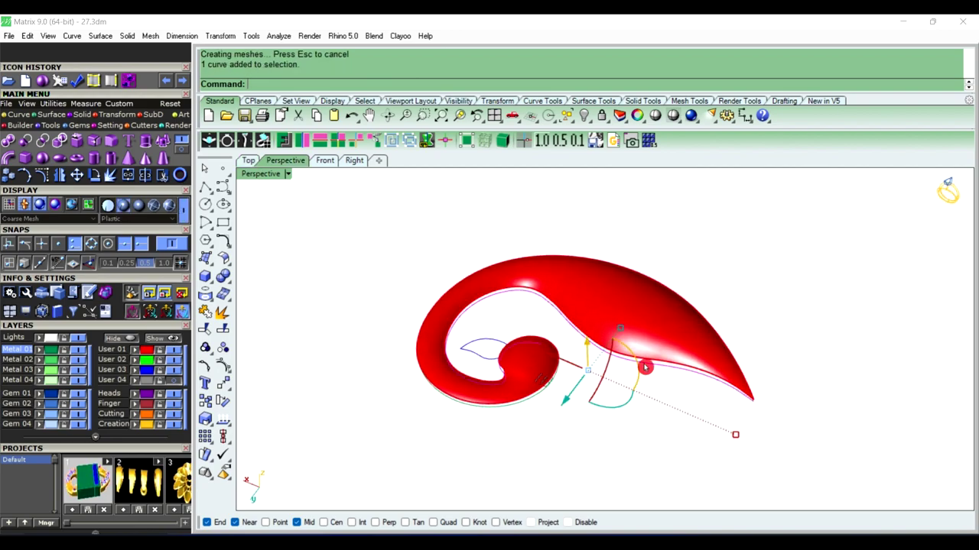
{"action": "key", "text": "Delete"}
{"action": "mouse_move", "coordinate": [645, 368]}
{"action": "right_mouse_down"}
{"action": "mouse_move", "coordinate": [607, 336]}
{"action": "mouse_move", "coordinate": [548, 382]}
{"action": "right_mouse_up"}
{"action": "left_click", "coordinate": [607, 334]}
{"action": "key", "text": "Delete"}
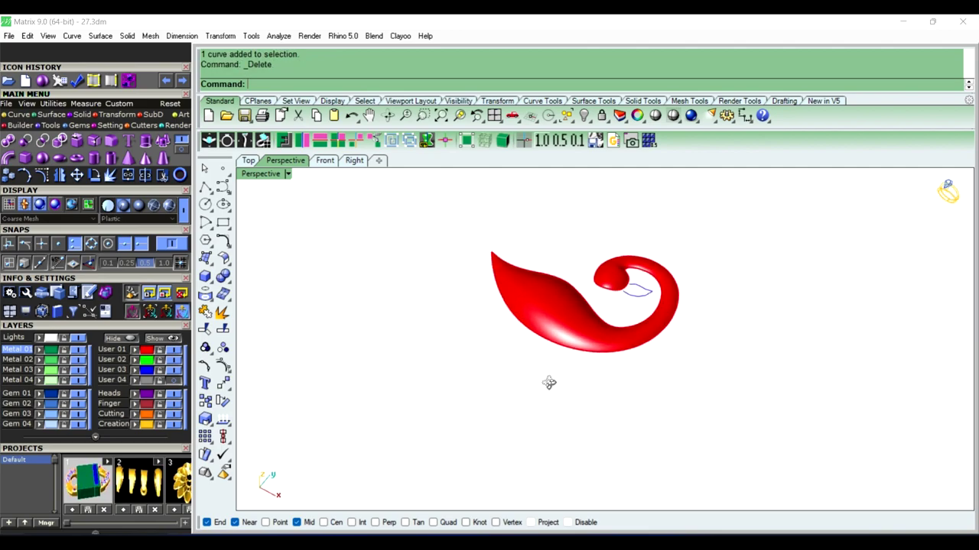
Show the hidden green swan body again
{"action": "left_click", "coordinate": [590, 120]}
{"action": "left_click", "coordinate": [603, 140]}
{"action": "mouse_move", "coordinate": [516, 308]}
{"action": "right_mouse_down"}
{"action": "mouse_move", "coordinate": [459, 374]}
{"action": "mouse_move", "coordinate": [634, 393]}
{"action": "mouse_move", "coordinate": [614, 273]}
{"action": "mouse_move", "coordinate": [586, 234]}
{"action": "mouse_move", "coordinate": [585, 279]}
{"action": "mouse_move", "coordinate": [604, 305]}
{"action": "mouse_move", "coordinate": [610, 240]}
{"action": "mouse_move", "coordinate": [616, 311]}
{"action": "right_mouse_up"}
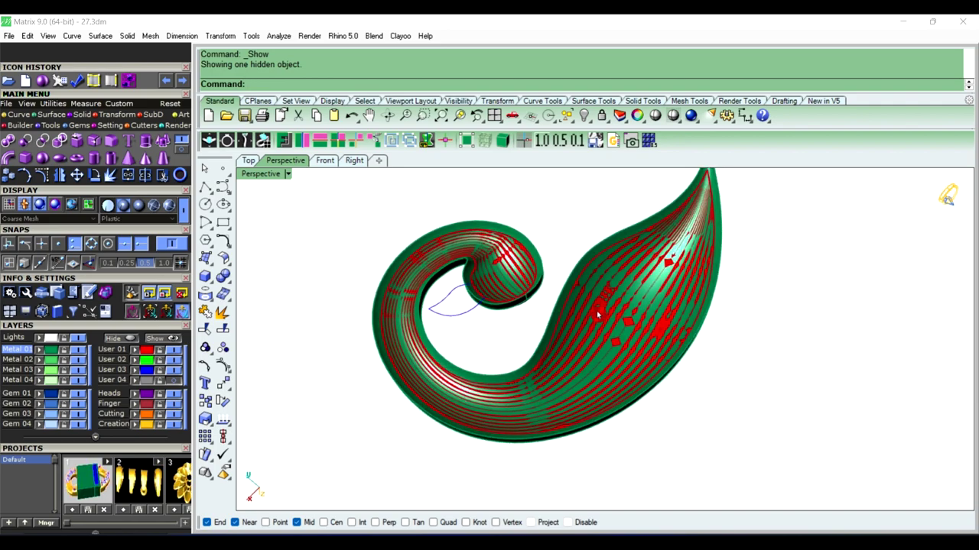
Select the inner swan surface from among the overlapping objects
{"action": "left_click", "coordinate": [601, 305]}
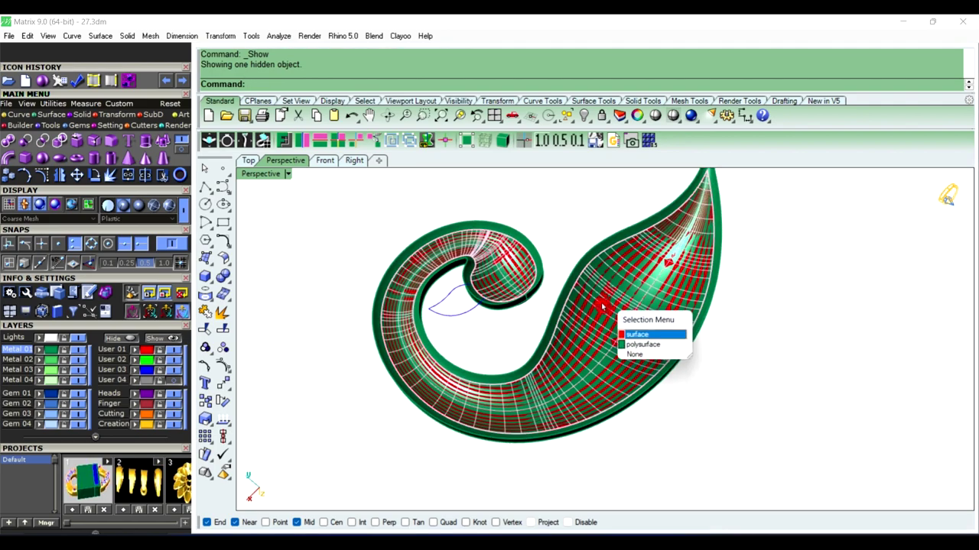
{"action": "left_click", "coordinate": [634, 336]}
{"action": "right_click_drag", "start_coordinate": [572, 273], "coordinate": [645, 437]}
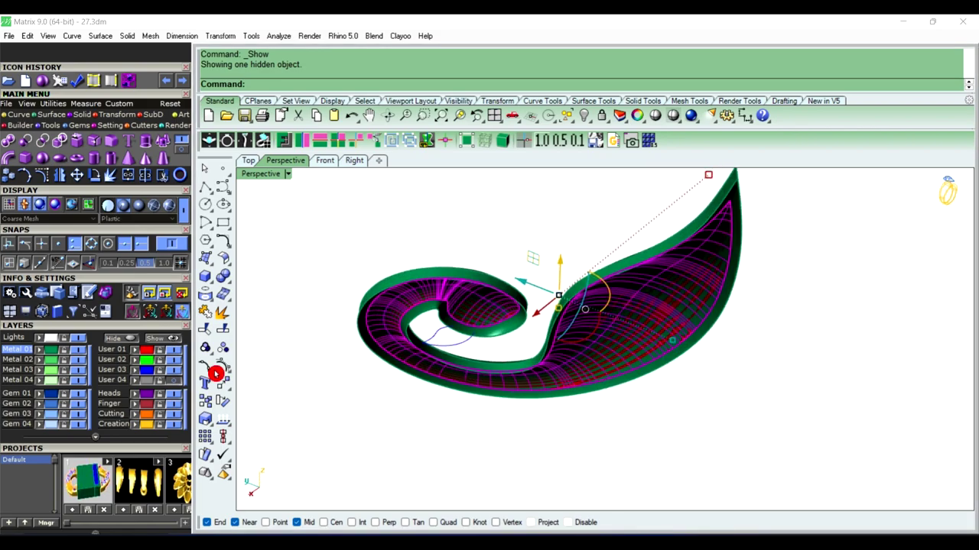
Extrude the surface as a solid 0.5 to both sides on red layer User 01
{"action": "left_click", "coordinate": [211, 285]}
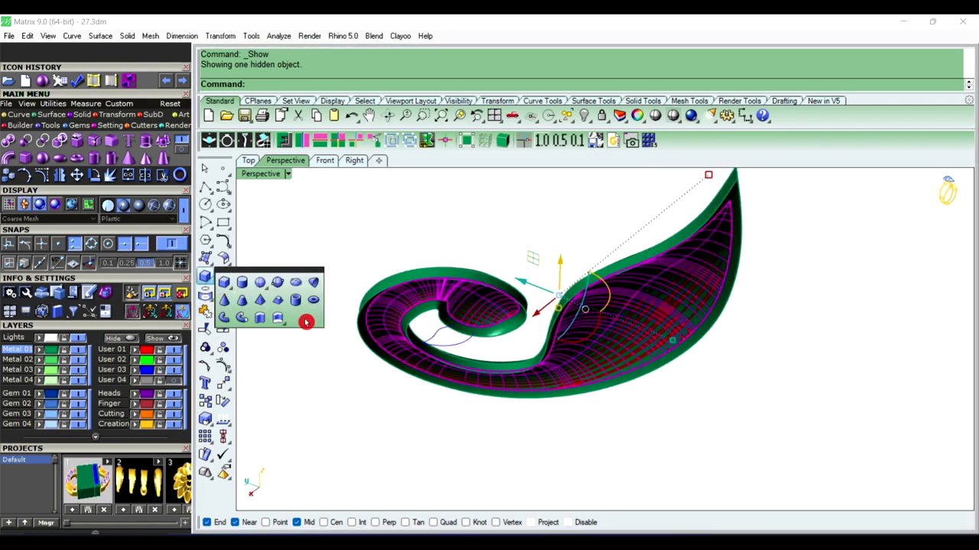
{"action": "left_click", "coordinate": [281, 321]}
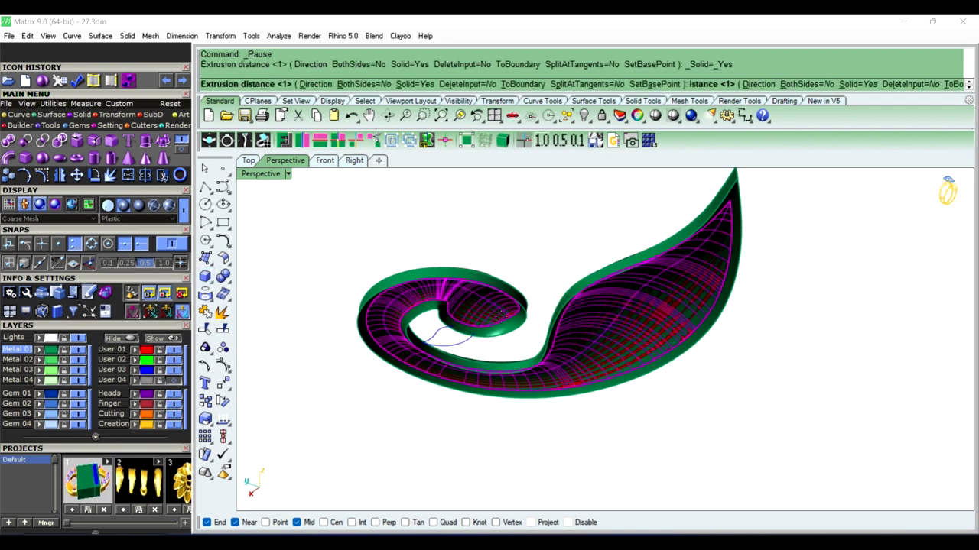
{"action": "right_click_drag", "start_coordinate": [564, 268], "coordinate": [609, 380]}
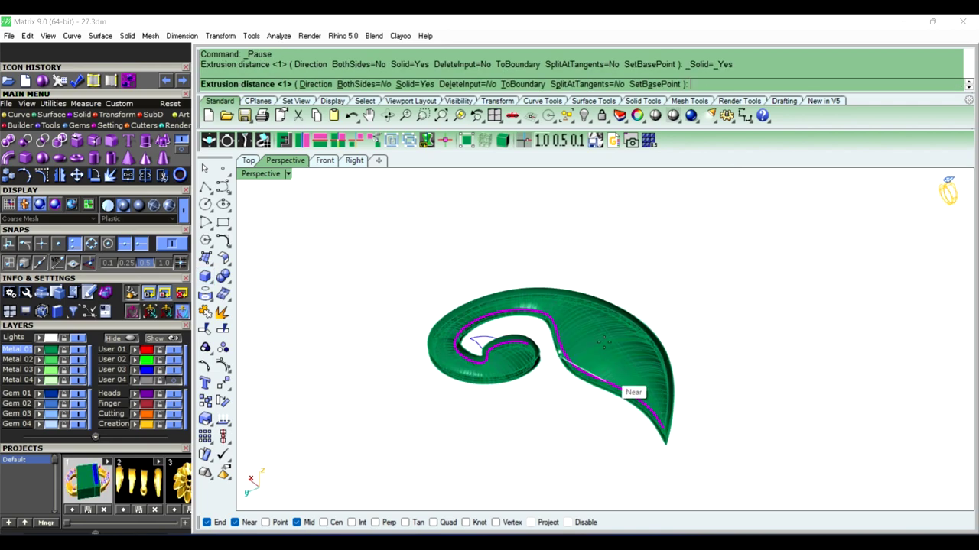
{"action": "left_click", "coordinate": [115, 354]}
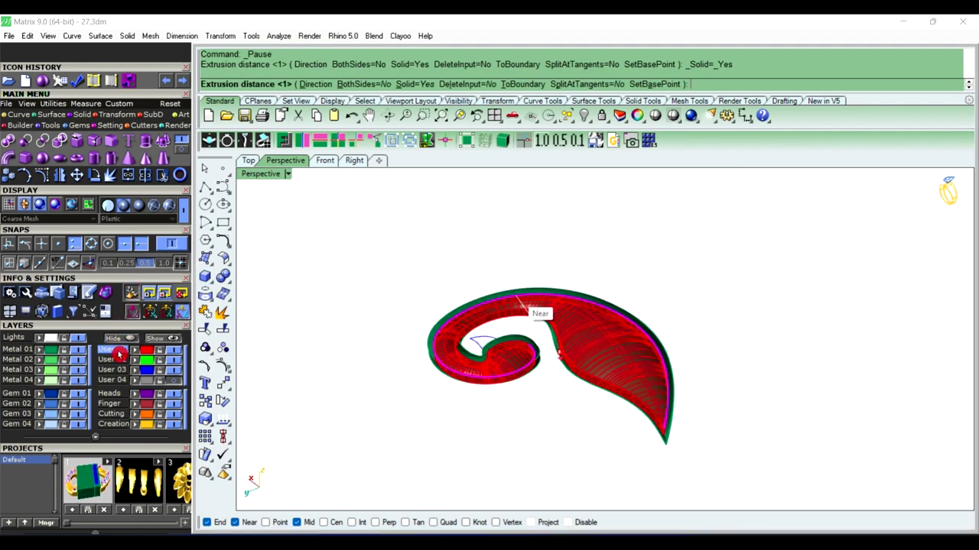
{"action": "left_click", "coordinate": [364, 85]}
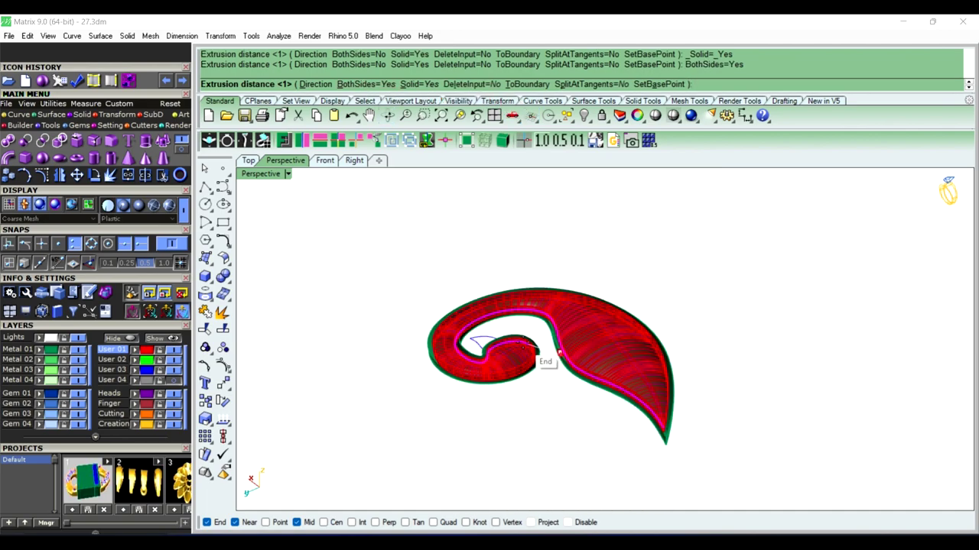
{"action": "type", "text": "5"}
{"action": "key", "text": "Return"}
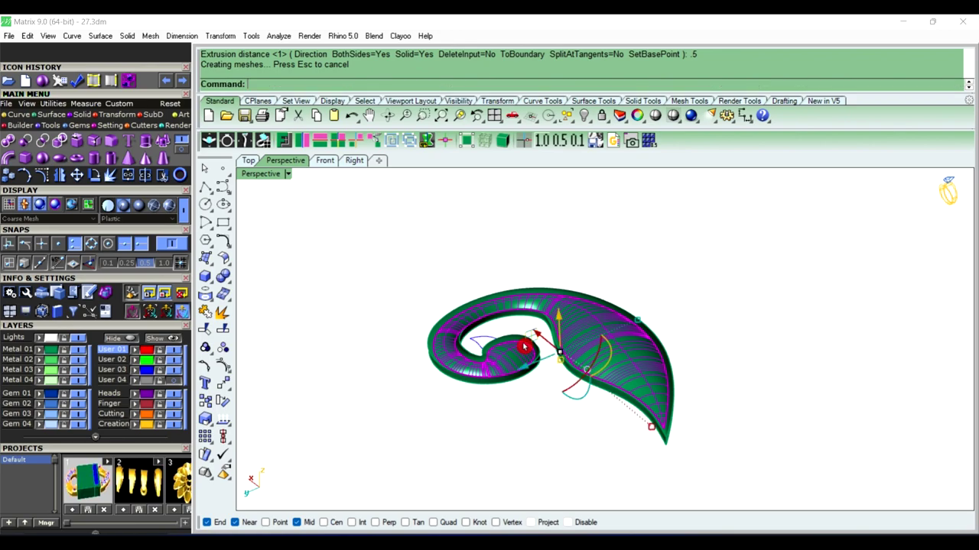
{"action": "left_click", "coordinate": [820, 202]}
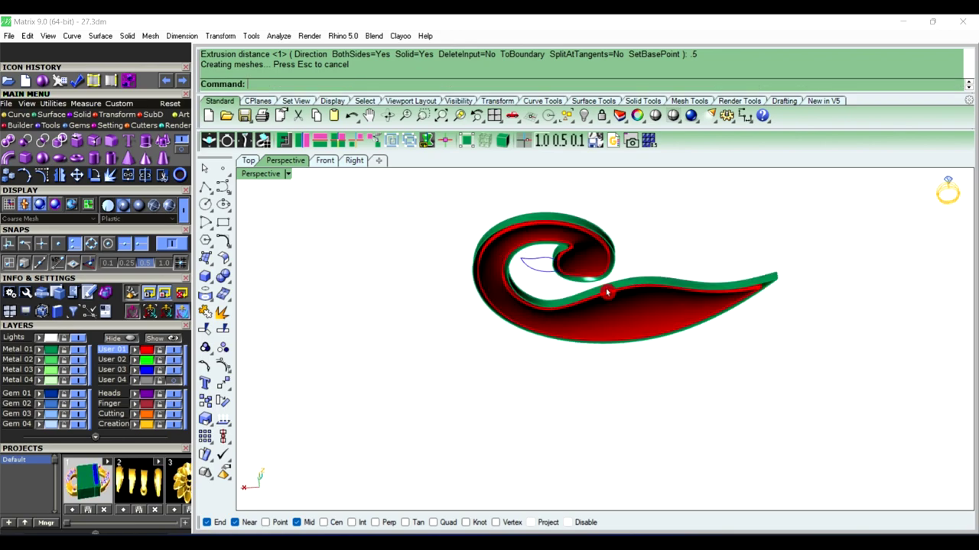
{"action": "scroll", "coordinate": [607, 291], "scroll_direction": "up", "scroll_amount": 2}
{"action": "scroll", "coordinate": [649, 208], "scroll_direction": "up", "scroll_amount": 2}
{"action": "right_click_drag", "start_coordinate": [648, 208], "coordinate": [619, 283]}
Hide the red slab
{"action": "scroll", "coordinate": [633, 294], "scroll_direction": "down", "scroll_amount": 2}
{"action": "left_click", "coordinate": [619, 283]}
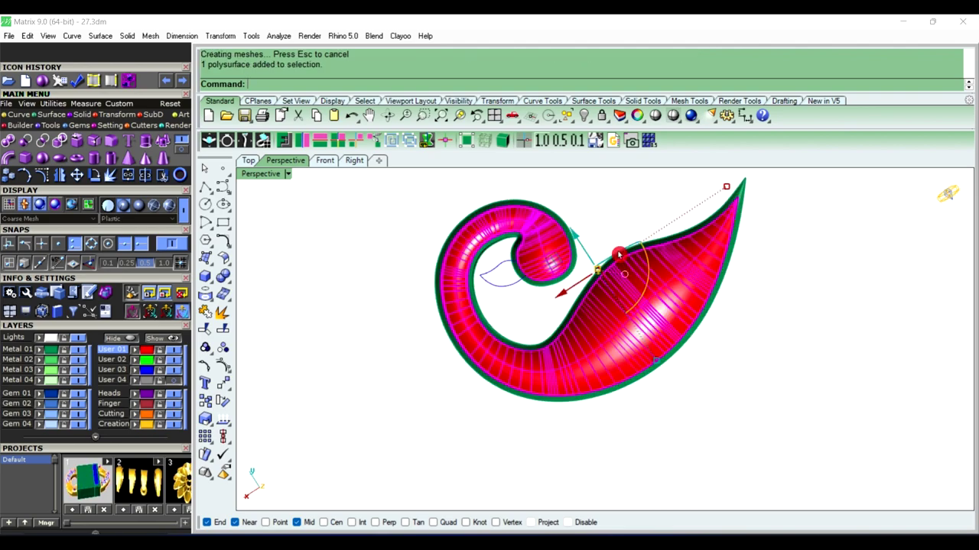
{"action": "left_click", "coordinate": [595, 121]}
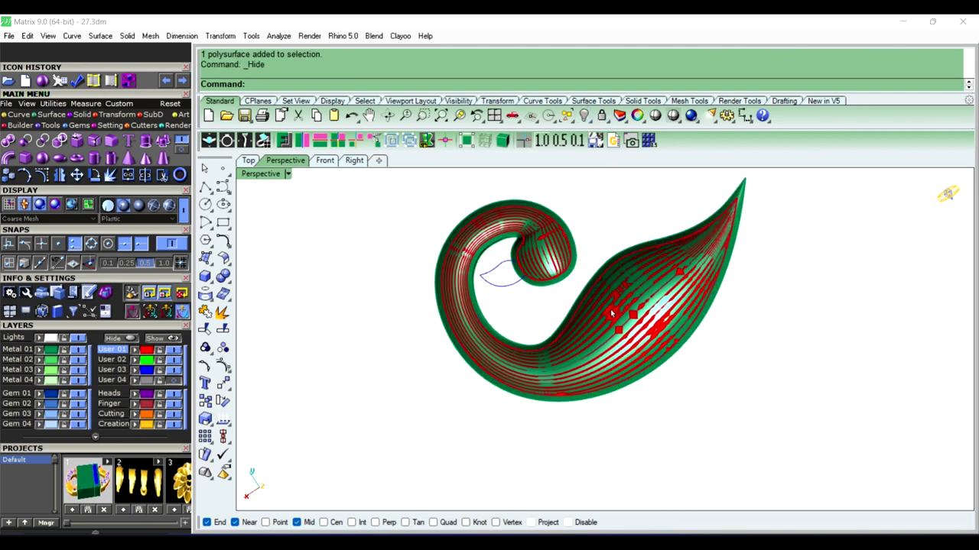
Move the leftover surface to blue layer User 03 and turn that layer off
{"action": "left_click", "coordinate": [636, 325]}
{"action": "left_click", "coordinate": [649, 342]}
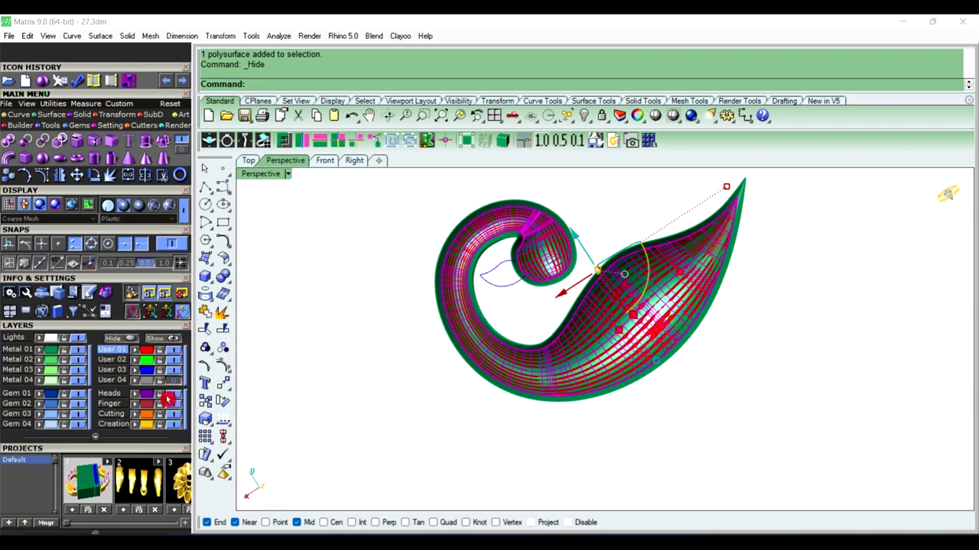
{"action": "left_click", "coordinate": [138, 372]}
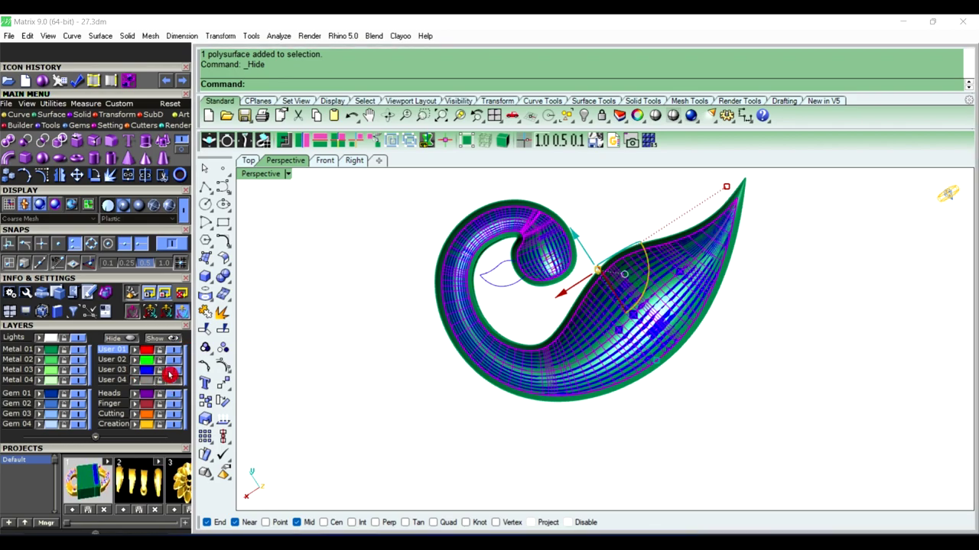
{"action": "left_click", "coordinate": [170, 374]}
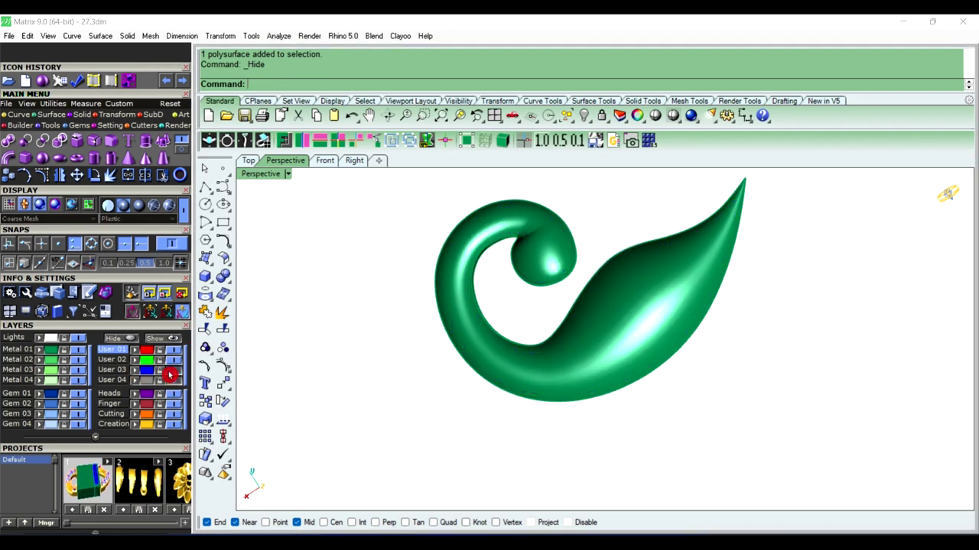
Show the red slab again alongside the green body
{"action": "left_click", "coordinate": [592, 126]}
{"action": "left_click", "coordinate": [610, 140]}
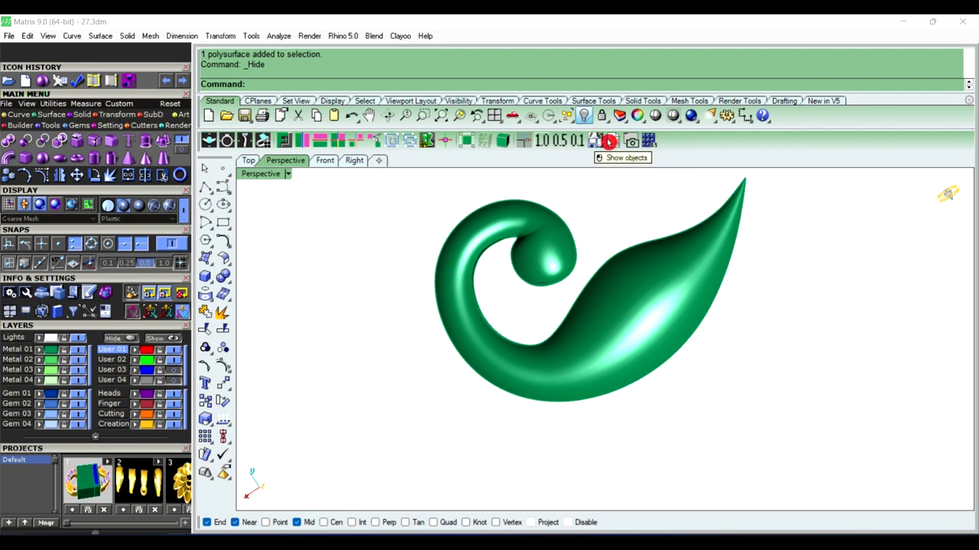
{"action": "right_click_drag", "start_coordinate": [651, 362], "coordinate": [700, 293]}
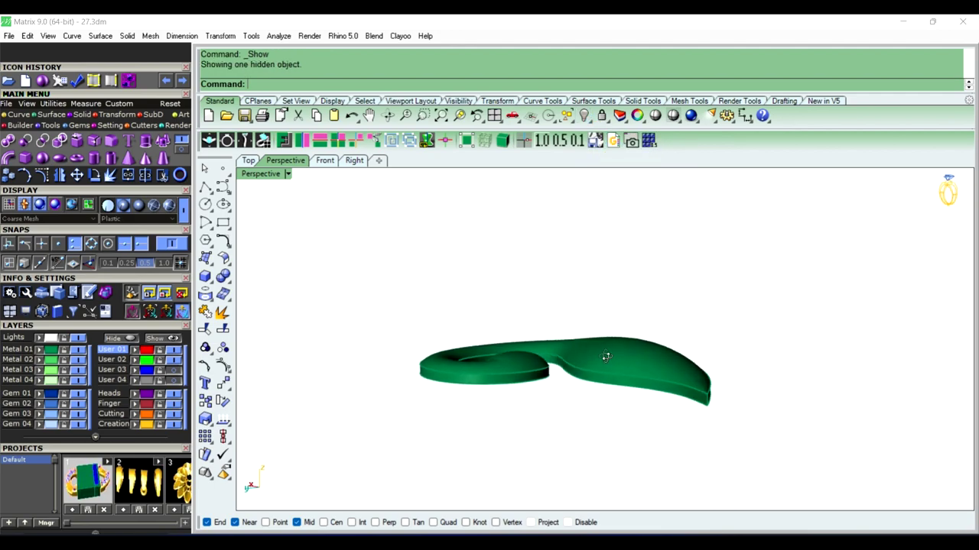
{"action": "scroll", "coordinate": [645, 291], "scroll_direction": "up", "scroll_amount": 5}
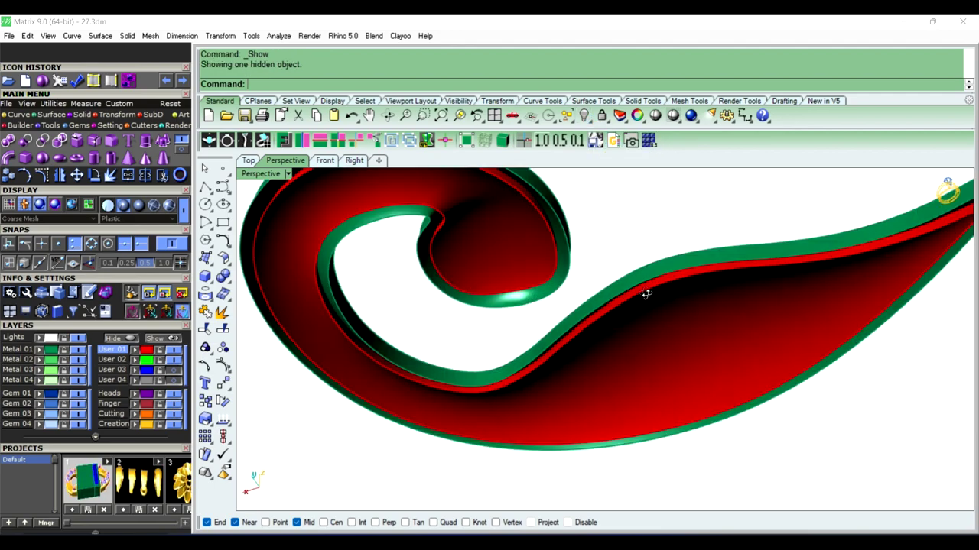
{"action": "mouse_move", "coordinate": [701, 293]}
{"action": "right_mouse_down"}
{"action": "mouse_move", "coordinate": [615, 270]}
{"action": "mouse_move", "coordinate": [650, 417]}
{"action": "mouse_move", "coordinate": [710, 391]}
{"action": "mouse_move", "coordinate": [601, 397]}
{"action": "mouse_move", "coordinate": [456, 308]}
{"action": "mouse_move", "coordinate": [527, 325]}
{"action": "mouse_move", "coordinate": [586, 305]}
{"action": "mouse_move", "coordinate": [568, 321]}
{"action": "right_mouse_up"}
{"action": "scroll", "coordinate": [615, 270], "scroll_direction": "down", "scroll_amount": 5}
Boolean-difference the red slab from the green swan body, carving a top channel
{"action": "left_click", "coordinate": [569, 321]}
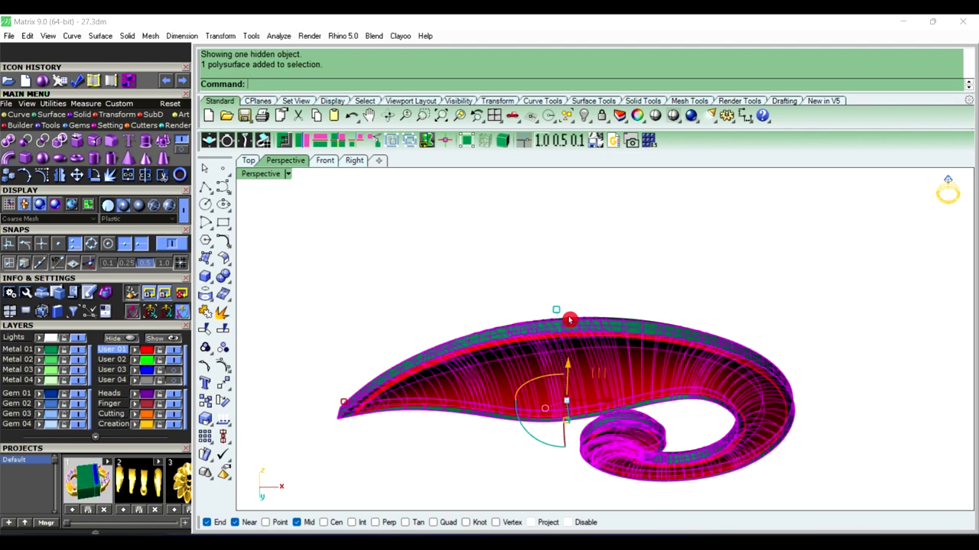
{"action": "left_click", "coordinate": [227, 283]}
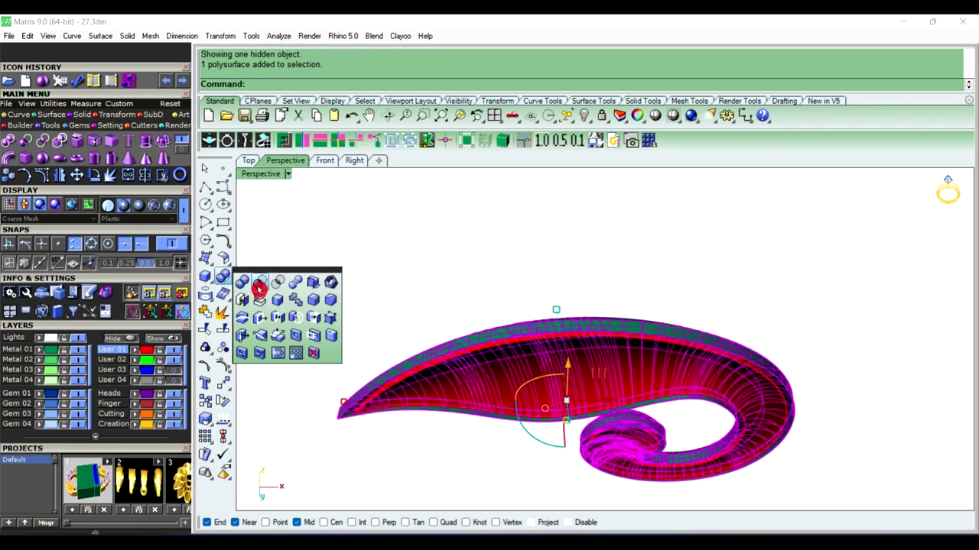
{"action": "left_click", "coordinate": [260, 284]}
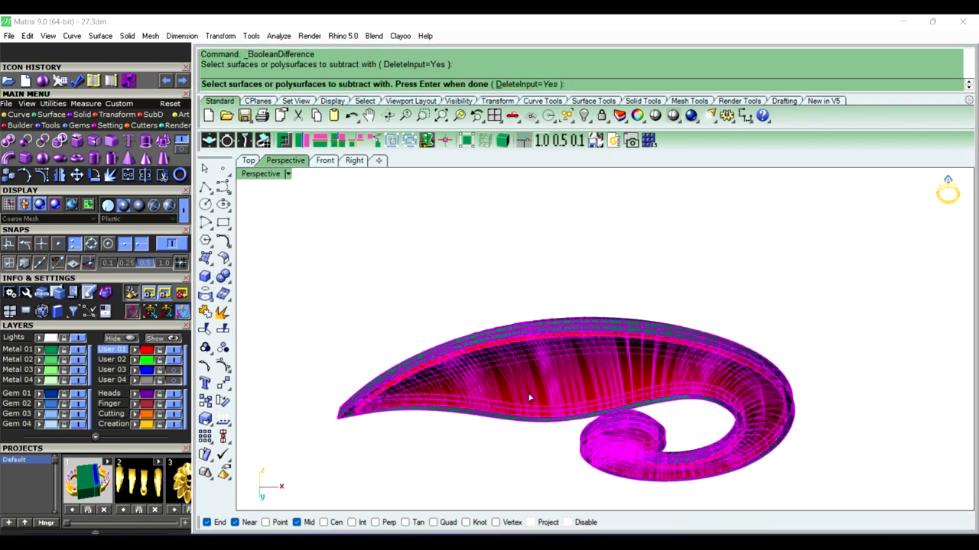
{"action": "right_click", "coordinate": [529, 397]}
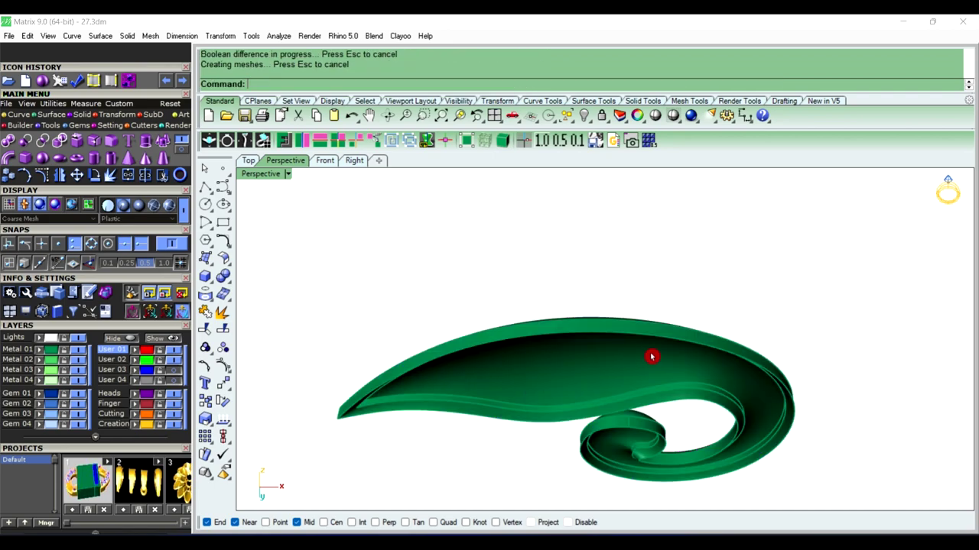
{"action": "mouse_move", "coordinate": [652, 356]}
{"action": "right_mouse_down"}
{"action": "mouse_move", "coordinate": [677, 229]}
{"action": "mouse_move", "coordinate": [790, 197]}
{"action": "mouse_move", "coordinate": [518, 339]}
{"action": "mouse_move", "coordinate": [530, 273]}
{"action": "mouse_move", "coordinate": [544, 390]}
{"action": "right_mouse_up"}
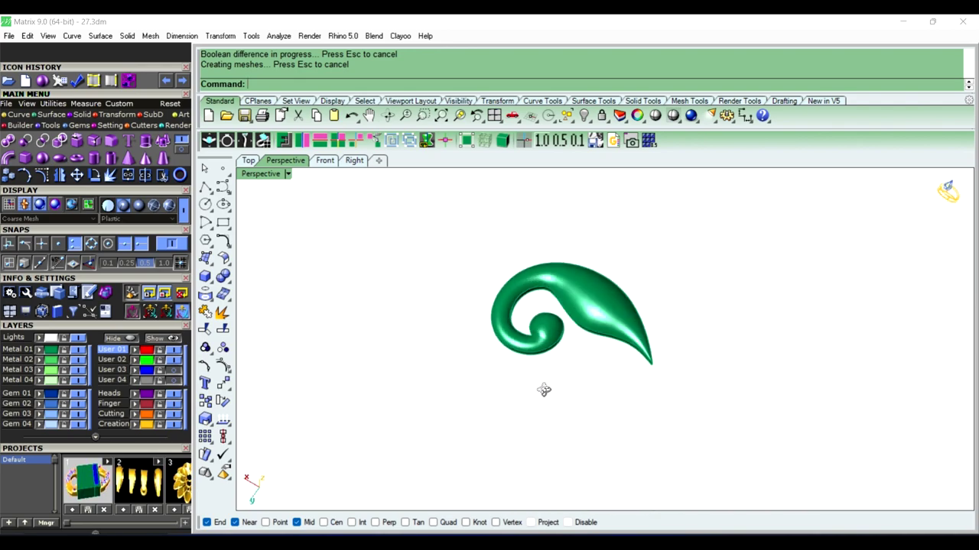
{"action": "left_click_drag", "start_coordinate": [465, 221], "coordinate": [713, 430]}
Measure the swan body's volume (247.13 cubic mm) and zoom into the head in Top view
{"action": "type", "text": "v"}
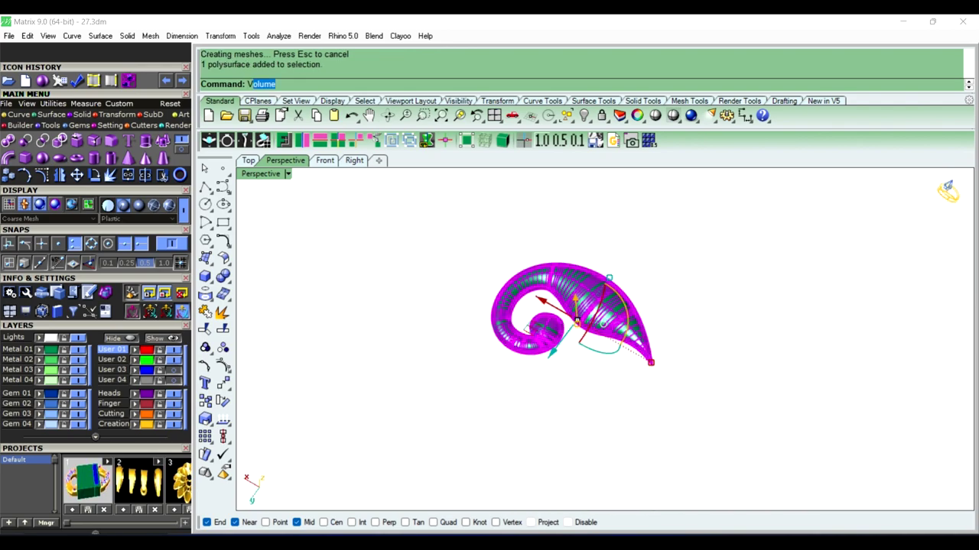
{"action": "key", "text": "Return"}
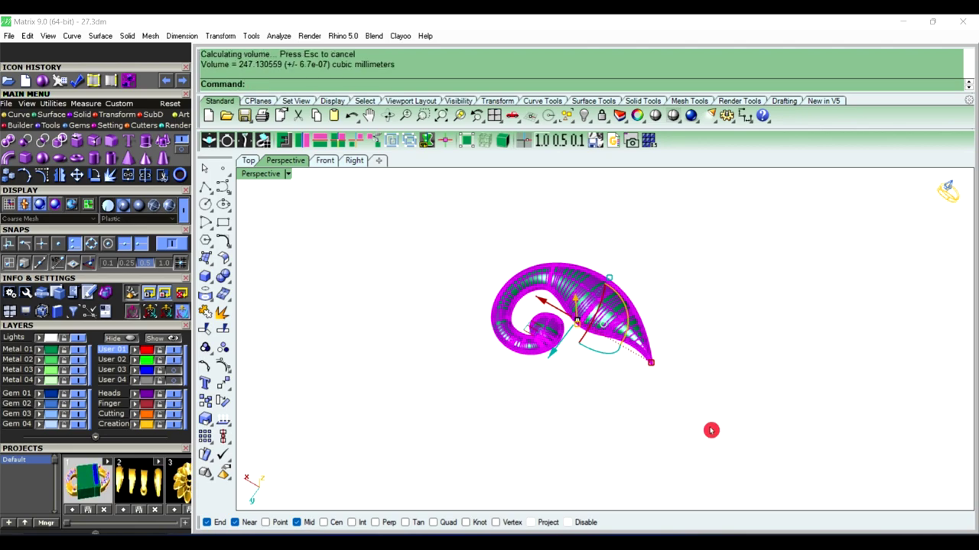
{"action": "left_click", "coordinate": [711, 430]}
{"action": "scroll", "coordinate": [635, 301], "scroll_direction": "up", "scroll_amount": 3}
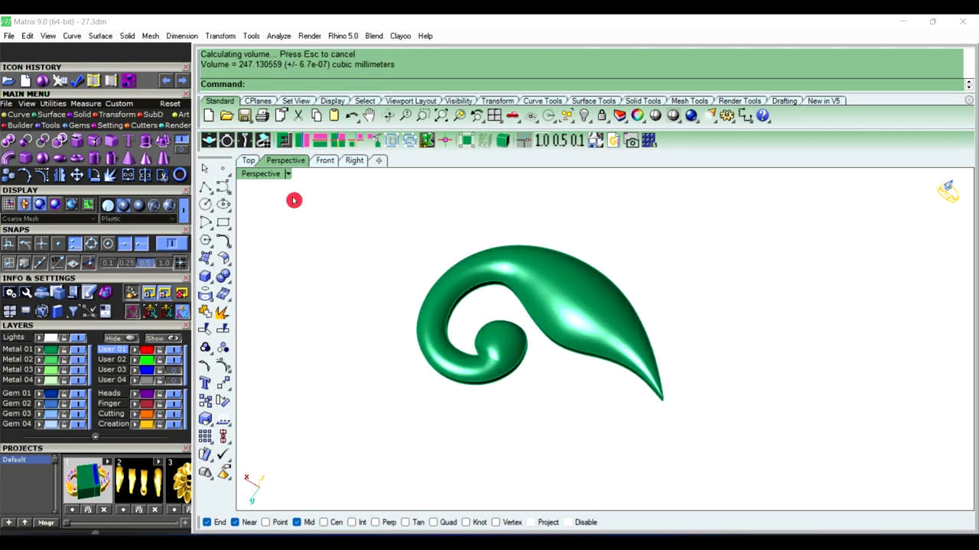
{"action": "left_click", "coordinate": [250, 165]}
{"action": "scroll", "coordinate": [533, 282], "scroll_direction": "down", "scroll_amount": 3}
{"action": "scroll", "coordinate": [587, 288], "scroll_direction": "down", "scroll_amount": 2}
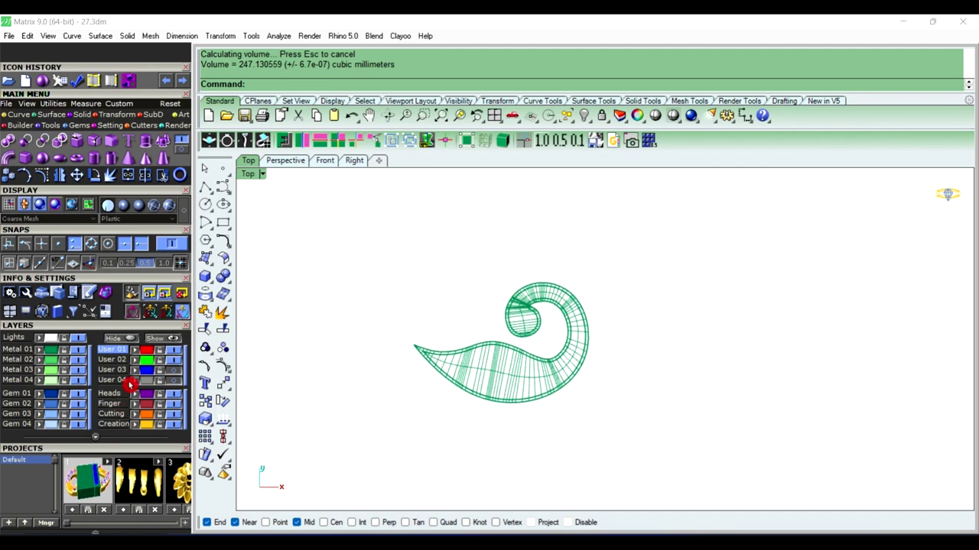
{"action": "scroll", "coordinate": [600, 310], "scroll_direction": "up", "scroll_amount": 1}
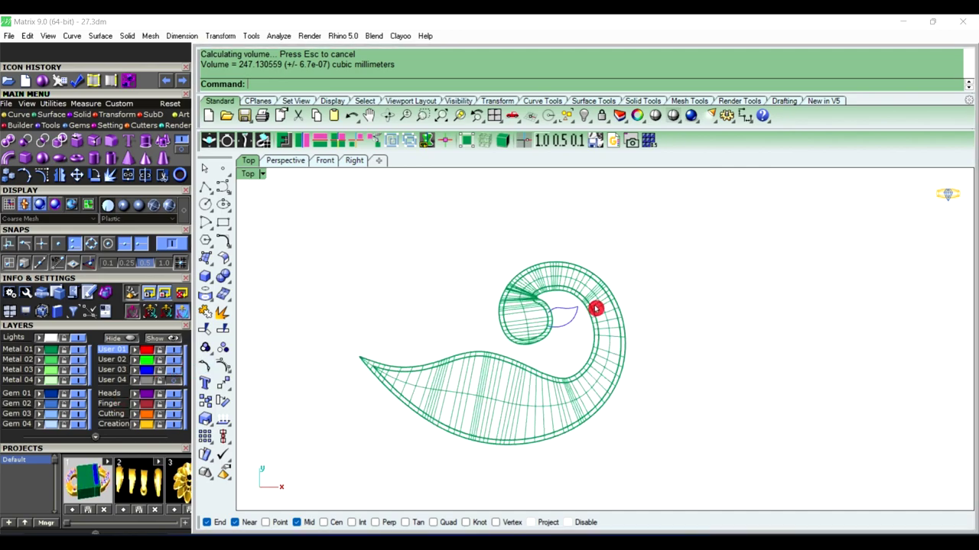
{"action": "scroll", "coordinate": [541, 324], "scroll_direction": "up", "scroll_amount": 3}
{"action": "scroll", "coordinate": [540, 324], "scroll_direction": "up", "scroll_amount": 2}
{"action": "scroll", "coordinate": [564, 334], "scroll_direction": "up", "scroll_amount": 1}
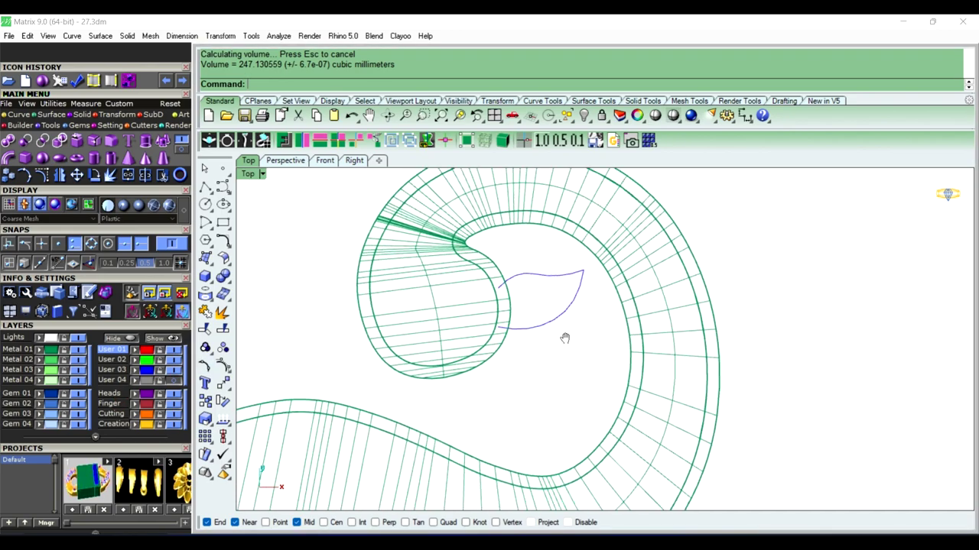
{"action": "scroll", "coordinate": [542, 306], "scroll_direction": "up", "scroll_amount": 1}
Delete the inner head surface and hide the green swan body
{"action": "left_click", "coordinate": [470, 331]}
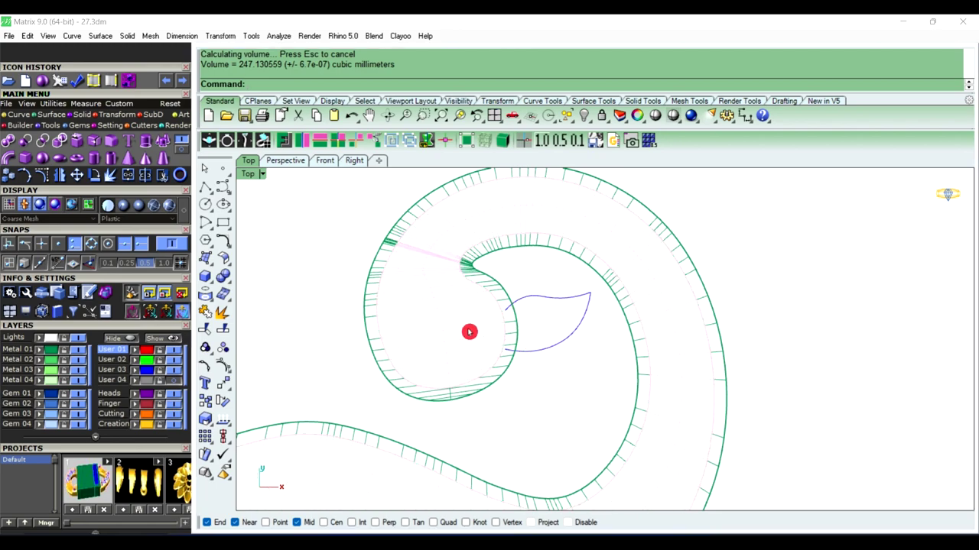
{"action": "key", "text": "Escape"}
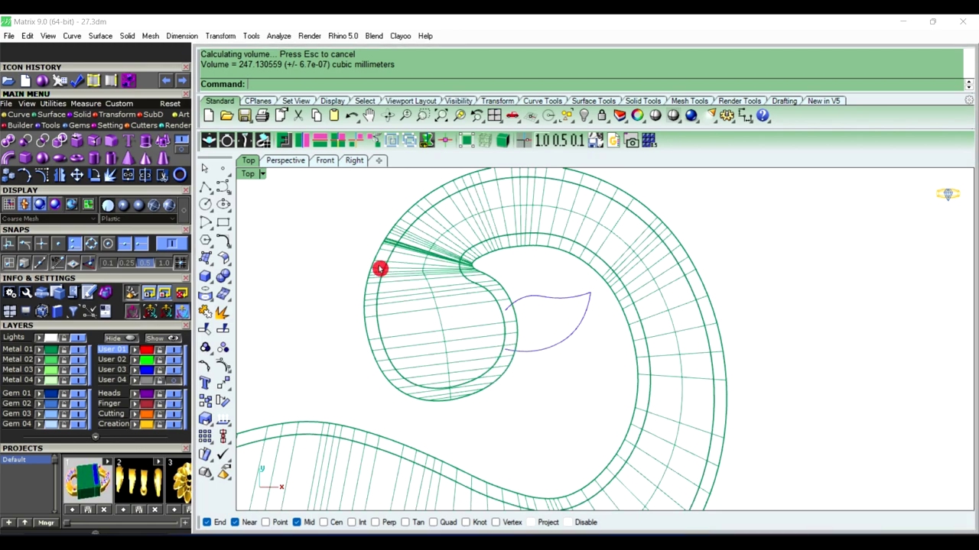
{"action": "left_click", "coordinate": [466, 348]}
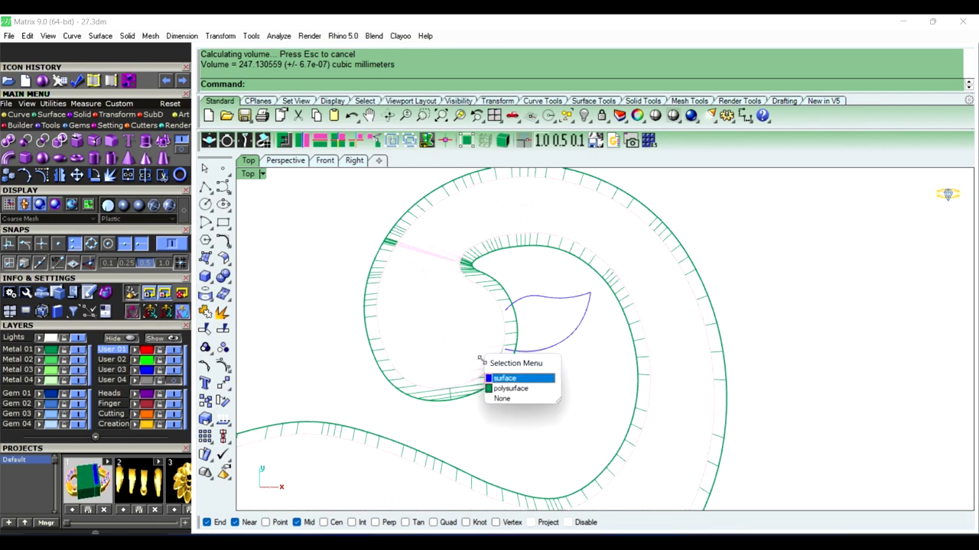
{"action": "left_click", "coordinate": [505, 378]}
{"action": "key", "text": "Delete"}
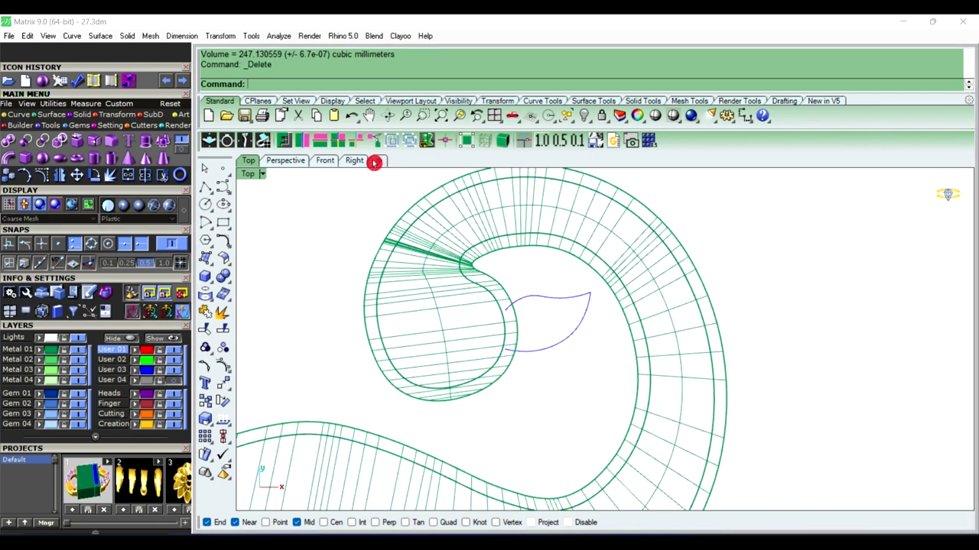
{"action": "left_click", "coordinate": [410, 294]}
{"action": "left_click", "coordinate": [579, 115]}
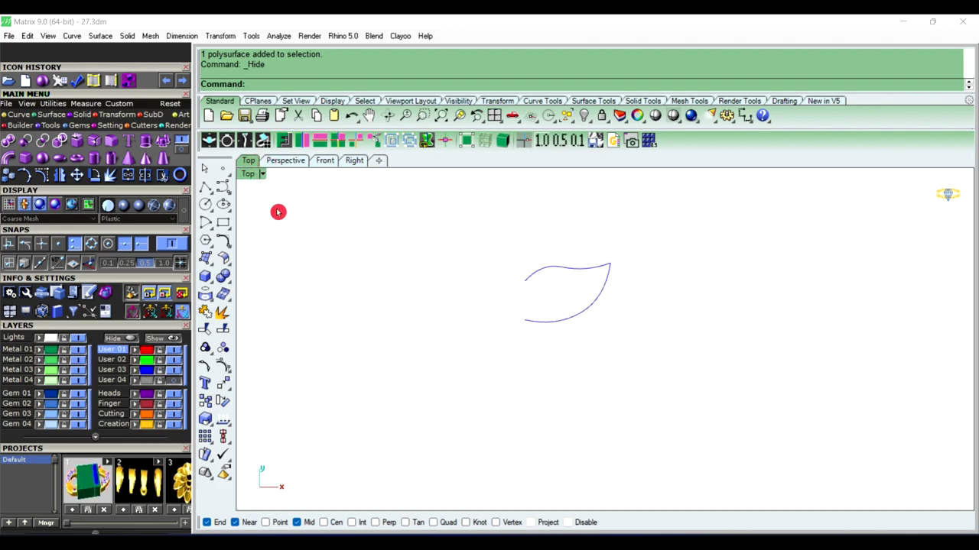
Draw a straight polyline joining the leaf curve's two open ends
{"action": "left_click", "coordinate": [205, 186]}
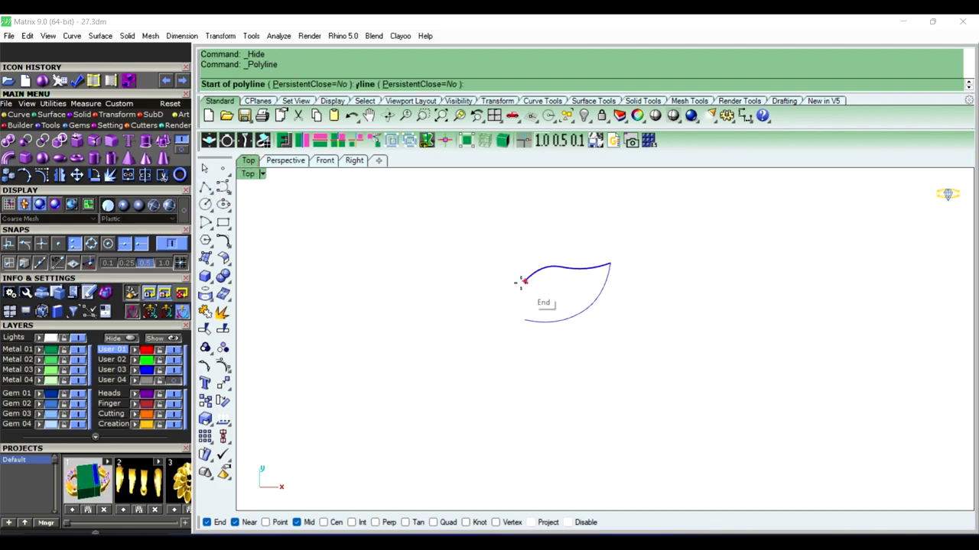
{"action": "left_click", "coordinate": [524, 280]}
{"action": "left_click", "coordinate": [524, 321]}
{"action": "key", "text": "Return"}
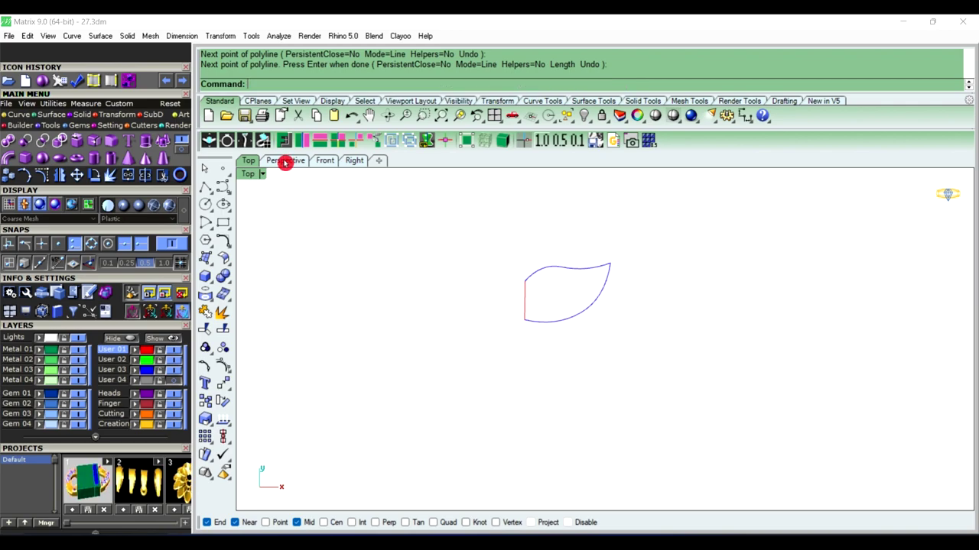
Switch to Perspective view and select the new closing segment
{"action": "left_click", "coordinate": [284, 163]}
{"action": "mouse_move", "coordinate": [522, 286]}
{"action": "right_mouse_down"}
{"action": "mouse_move", "coordinate": [513, 290]}
{"action": "mouse_move", "coordinate": [535, 304]}
{"action": "right_mouse_up"}
{"action": "left_click", "coordinate": [540, 309]}
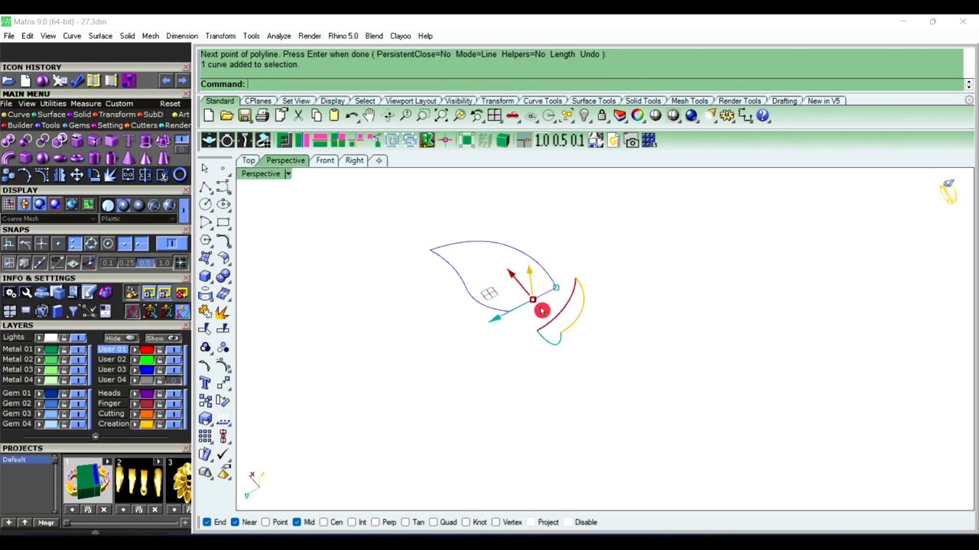
{"action": "type", "text": "Re"}
Rebuild the straight closing segment and reselect it
{"action": "right_click", "coordinate": [648, 369]}
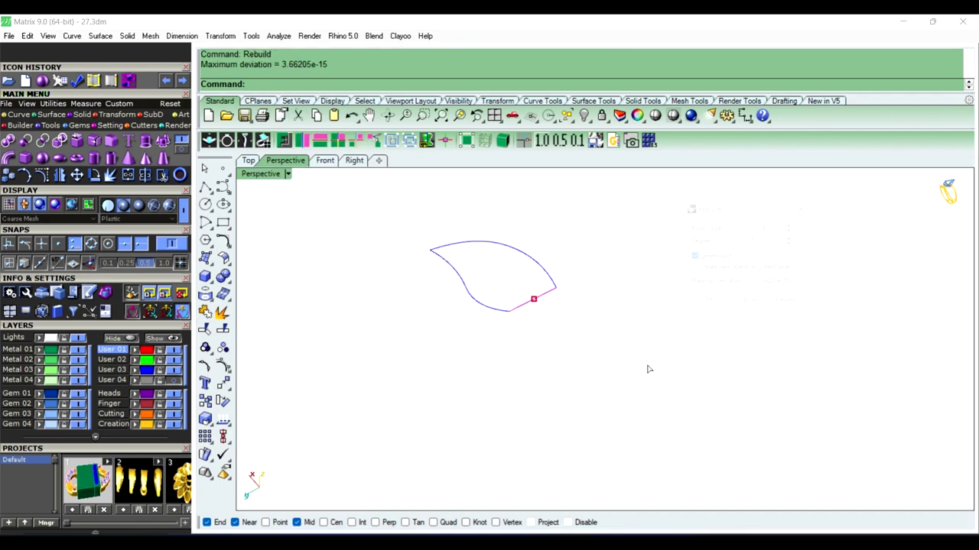
{"action": "left_click", "coordinate": [716, 308]}
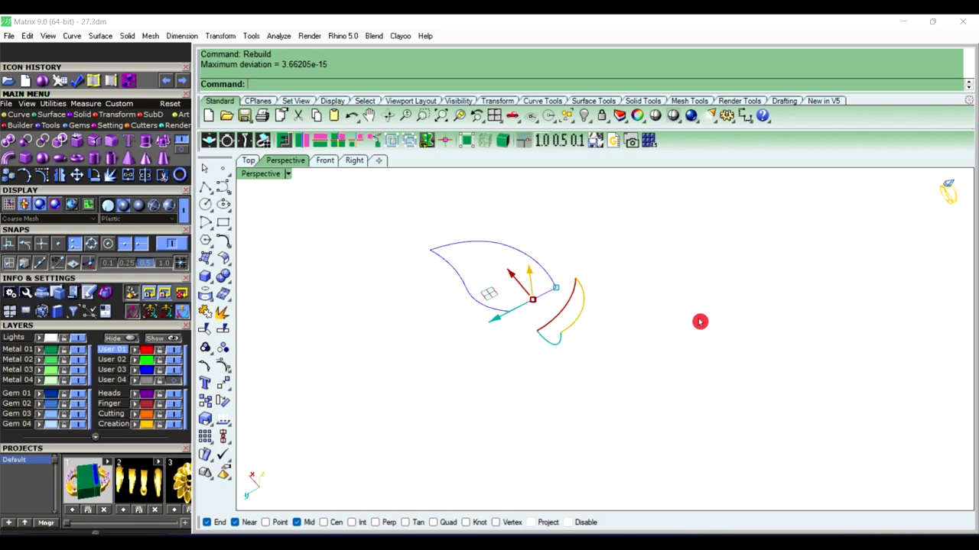
{"action": "left_click", "coordinate": [678, 364]}
{"action": "mouse_move", "coordinate": [731, 377]}
{"action": "right_mouse_down"}
{"action": "mouse_move", "coordinate": [596, 321]}
{"action": "mouse_move", "coordinate": [610, 330]}
{"action": "right_mouse_up"}
{"action": "left_click", "coordinate": [610, 330]}
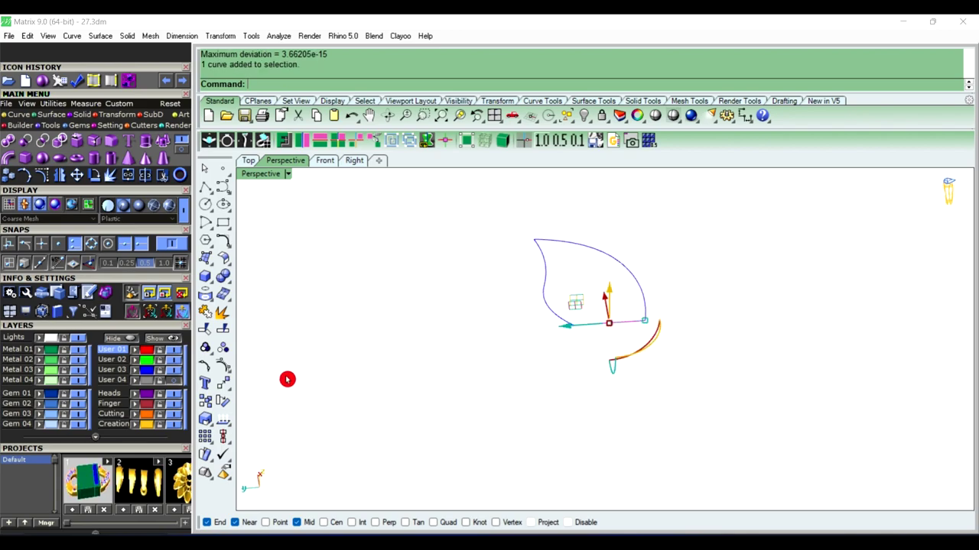
Raise the segment's two middle control points upward into an arch
{"action": "left_click", "coordinate": [224, 366]}
{"action": "right_click_drag", "start_coordinate": [695, 406], "coordinate": [582, 325]}
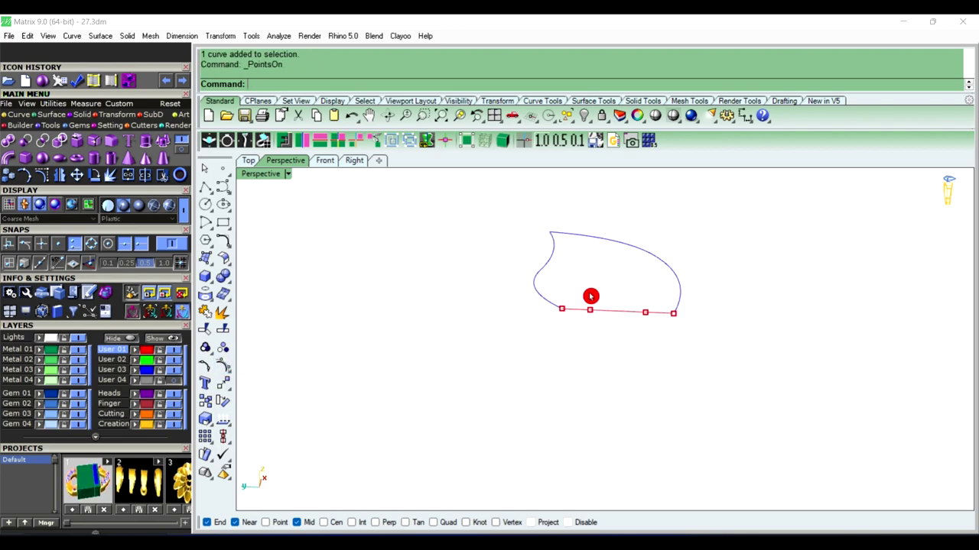
{"action": "left_click_drag", "start_coordinate": [585, 293], "coordinate": [649, 345]}
{"action": "right_click_drag", "start_coordinate": [638, 401], "coordinate": [645, 336]}
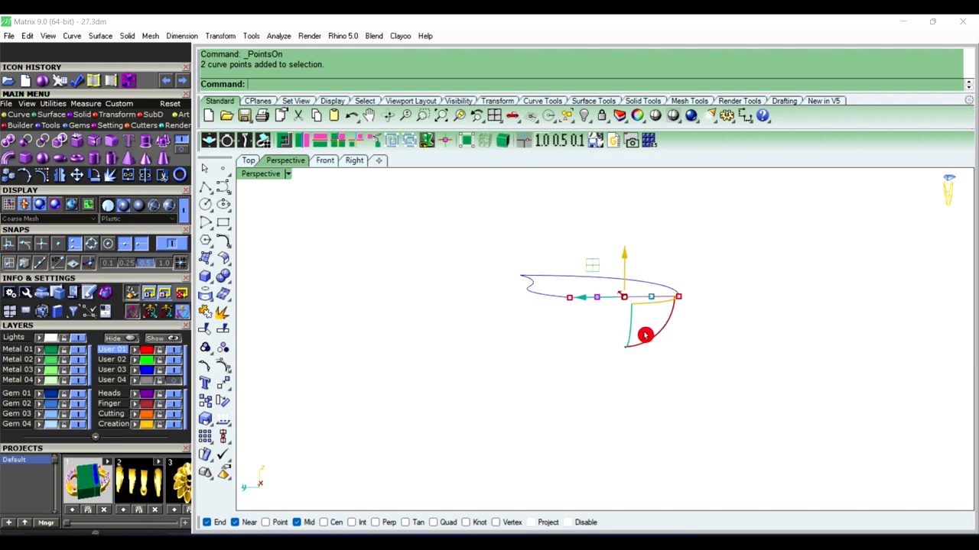
{"action": "left_click_drag", "start_coordinate": [629, 261], "coordinate": [625, 238]}
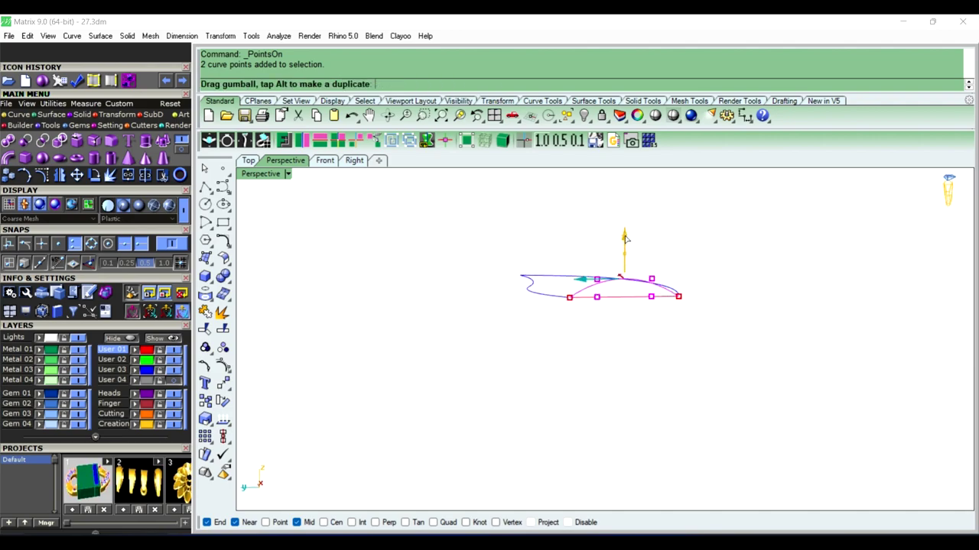
{"action": "right_click_drag", "start_coordinate": [813, 328], "coordinate": [753, 370]}
{"action": "right_click", "coordinate": [203, 345]}
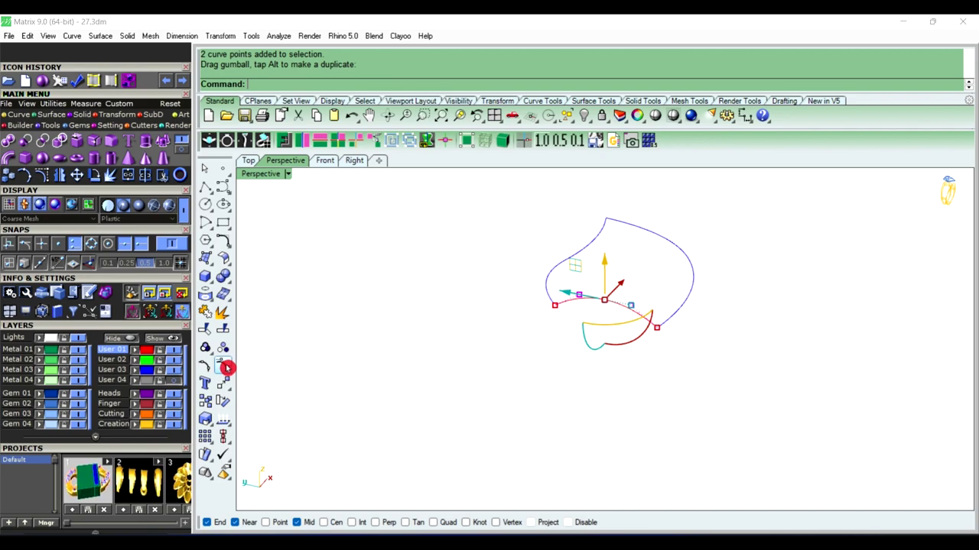
Rebuild the leaf's bottom curve, giving maximum deviation 0.00996652
{"action": "left_click", "coordinate": [623, 304]}
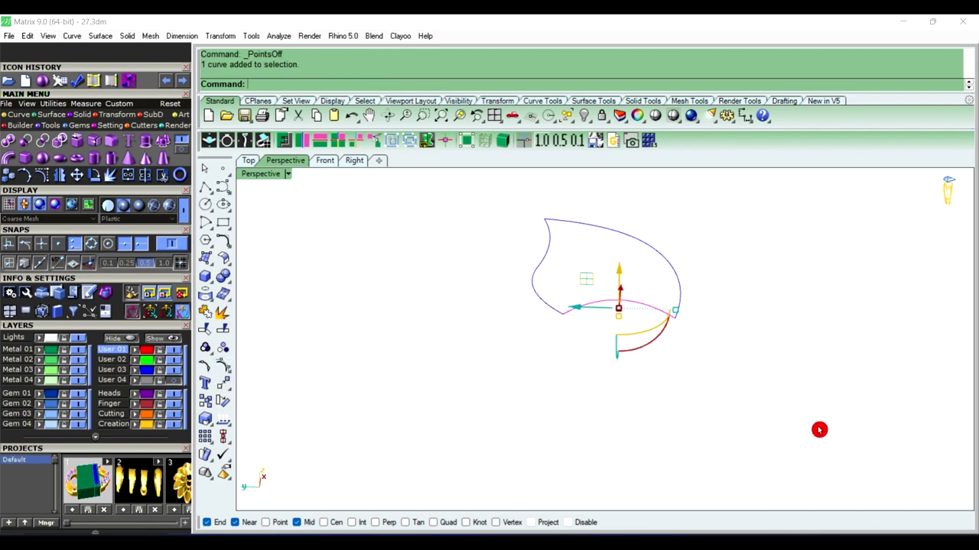
{"action": "type", "text": "Re"}
{"action": "right_click", "coordinate": [819, 430]}
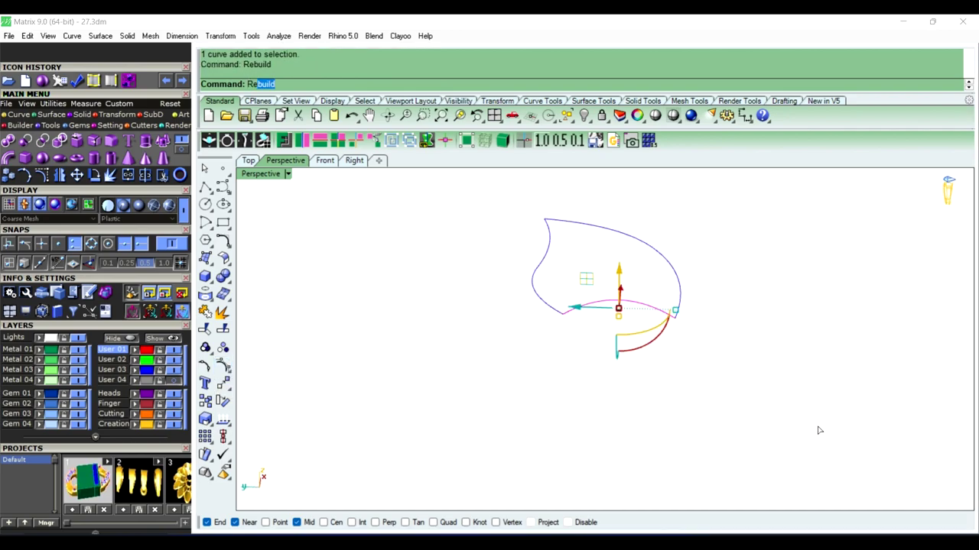
{"action": "right_click", "coordinate": [818, 430]}
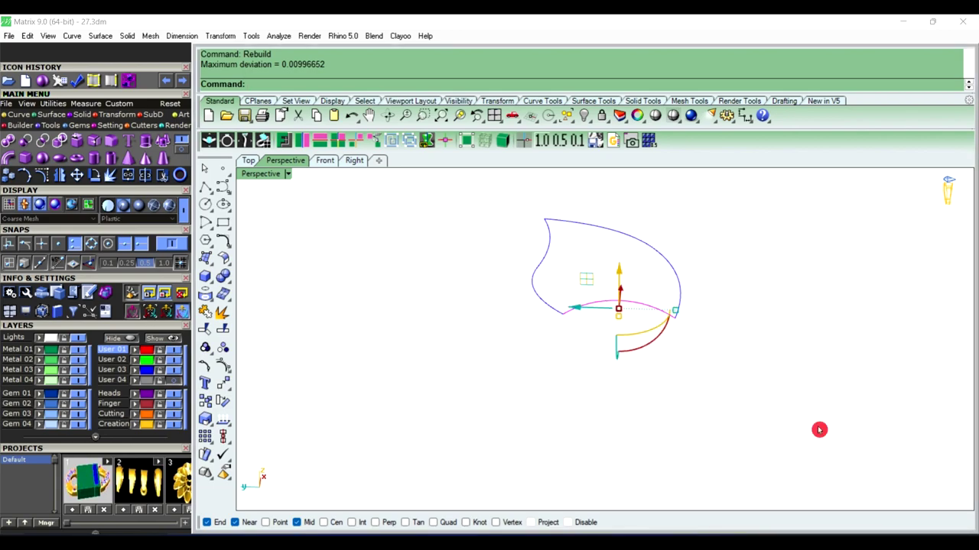
{"action": "key", "text": "Escape"}
{"action": "right_click_drag", "start_coordinate": [727, 404], "coordinate": [719, 422]}
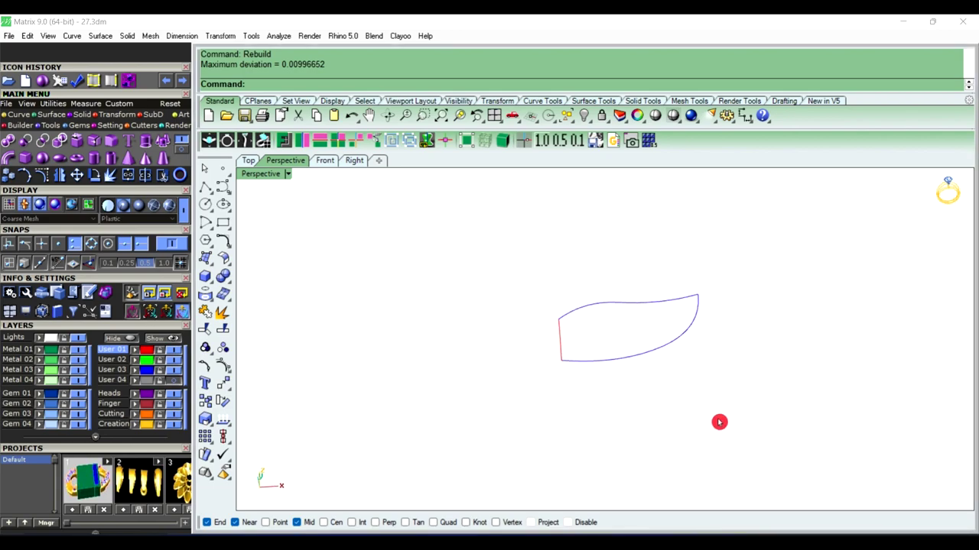
{"action": "type", "text": "Sw"}
Sweep2 a red leaf surface along the bottom and top rails with the arched cross section
{"action": "key", "text": "Return"}
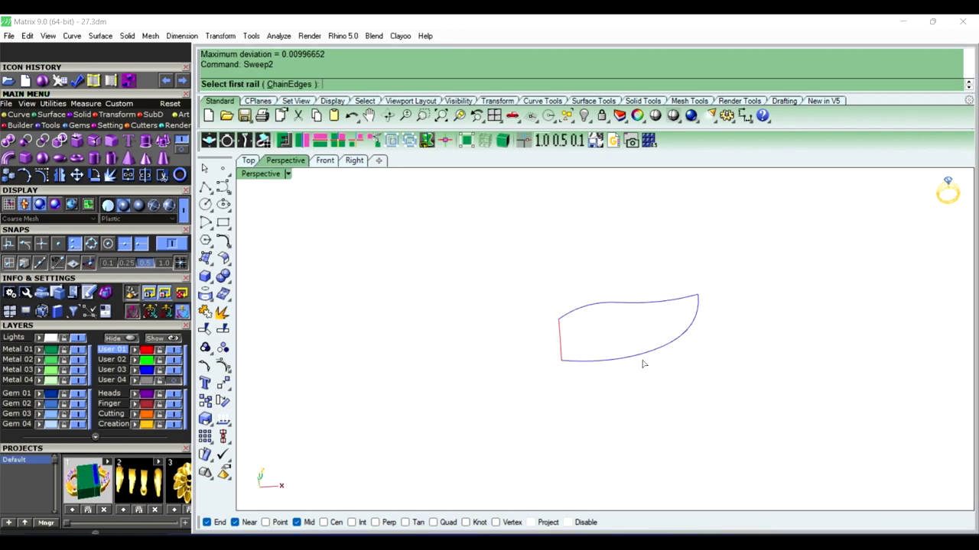
{"action": "left_click", "coordinate": [642, 356]}
{"action": "left_click", "coordinate": [628, 305]}
{"action": "left_click", "coordinate": [558, 350]}
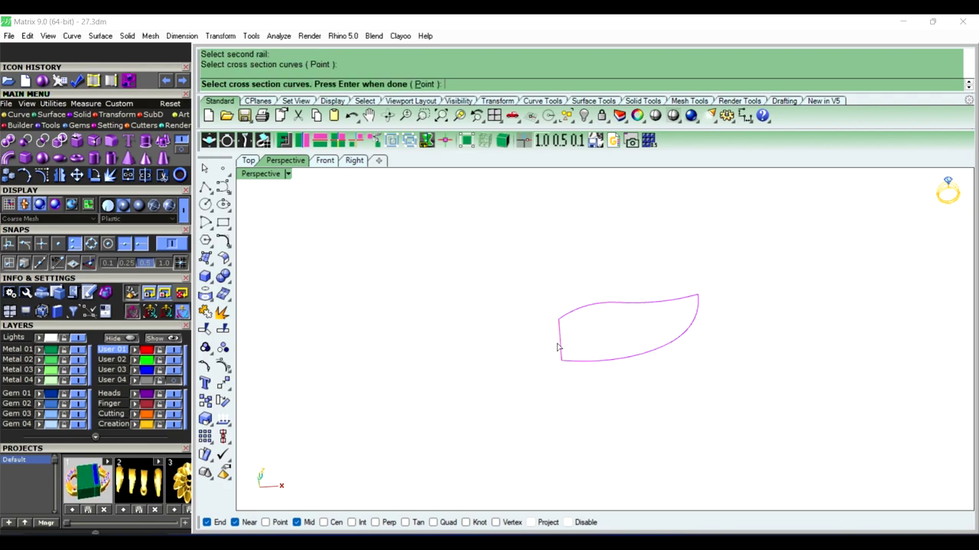
{"action": "key", "text": "Return"}
{"action": "key", "text": "Return"}
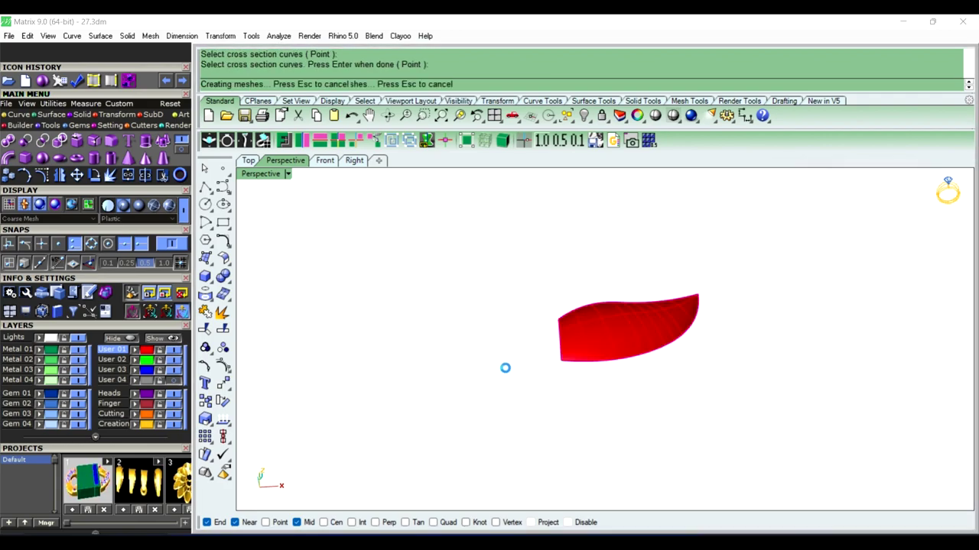
{"action": "mouse_move", "coordinate": [505, 367]}
{"action": "right_mouse_down"}
{"action": "mouse_move", "coordinate": [708, 330]}
{"action": "mouse_move", "coordinate": [640, 252]}
{"action": "mouse_move", "coordinate": [451, 354]}
{"action": "mouse_move", "coordinate": [717, 402]}
{"action": "mouse_move", "coordinate": [684, 394]}
{"action": "right_mouse_up"}
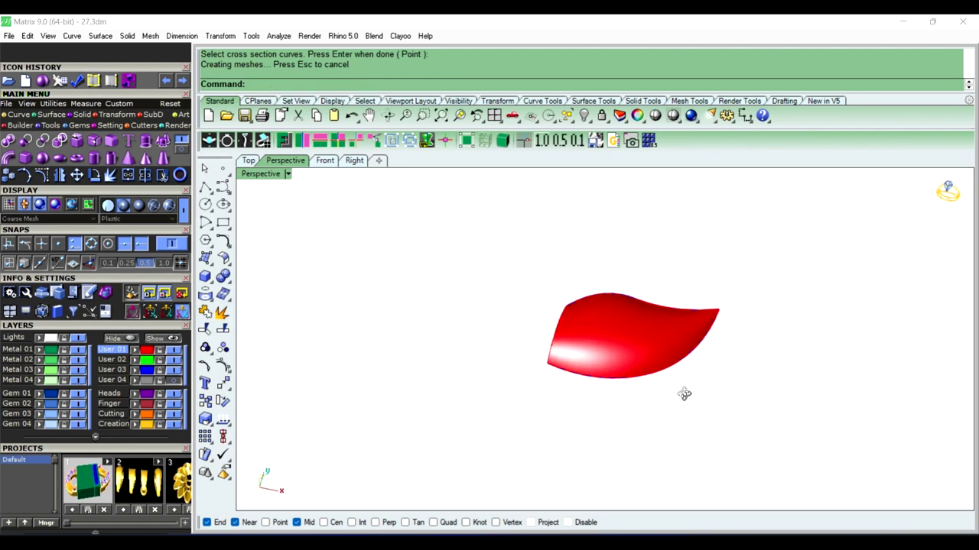
Show the green swan body again and select the red beak surface
{"action": "left_click", "coordinate": [590, 125]}
{"action": "left_click", "coordinate": [602, 145]}
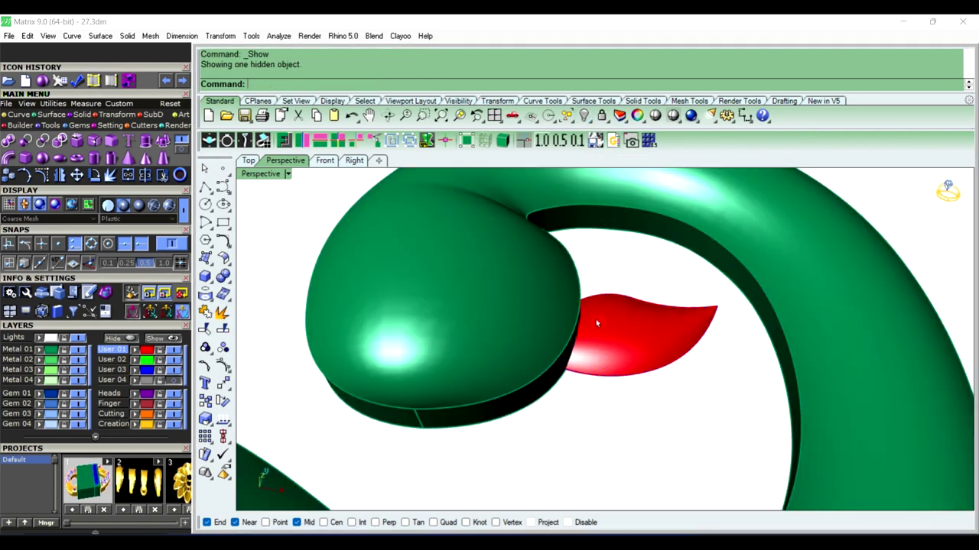
{"action": "mouse_move", "coordinate": [597, 324]}
{"action": "right_mouse_down"}
{"action": "mouse_move", "coordinate": [640, 271]}
{"action": "mouse_move", "coordinate": [634, 319]}
{"action": "right_mouse_up"}
{"action": "left_click", "coordinate": [634, 319]}
{"action": "type", "text": "Off"}
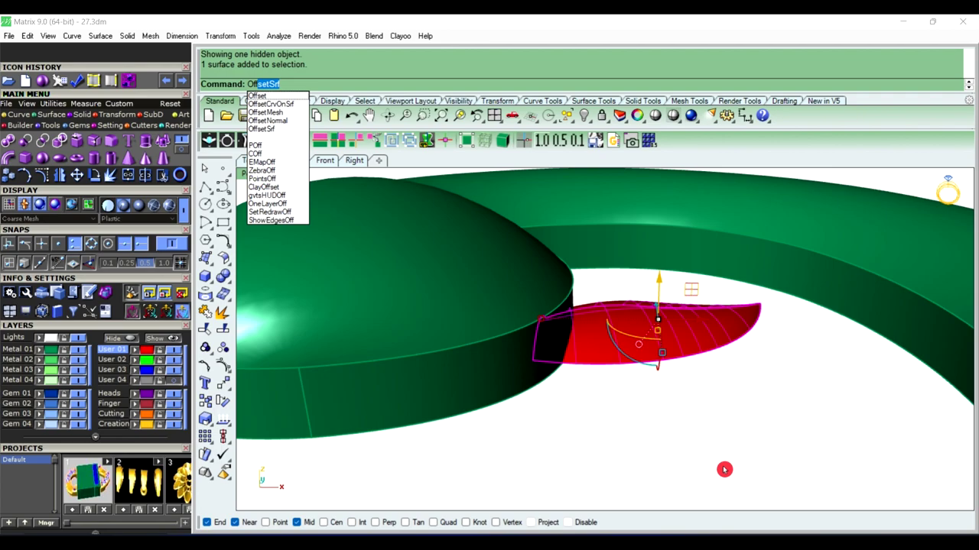
Extrude the red beak surface one-sided 0.5 into a solid on the swan's head
{"action": "left_click", "coordinate": [724, 470]}
{"action": "key", "text": "Return"}
{"action": "key", "text": "Return"}
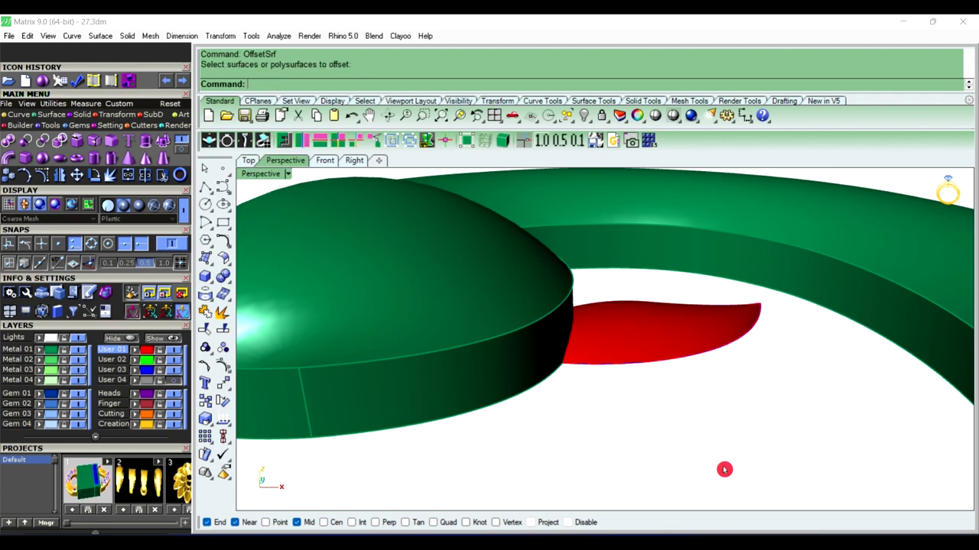
{"action": "left_click", "coordinate": [613, 331]}
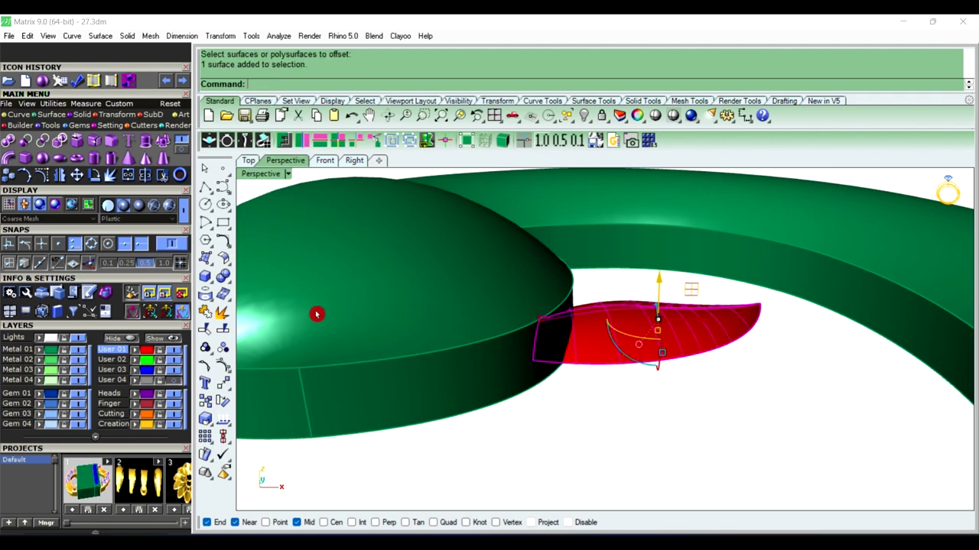
{"action": "left_click", "coordinate": [208, 285]}
{"action": "left_click", "coordinate": [274, 319]}
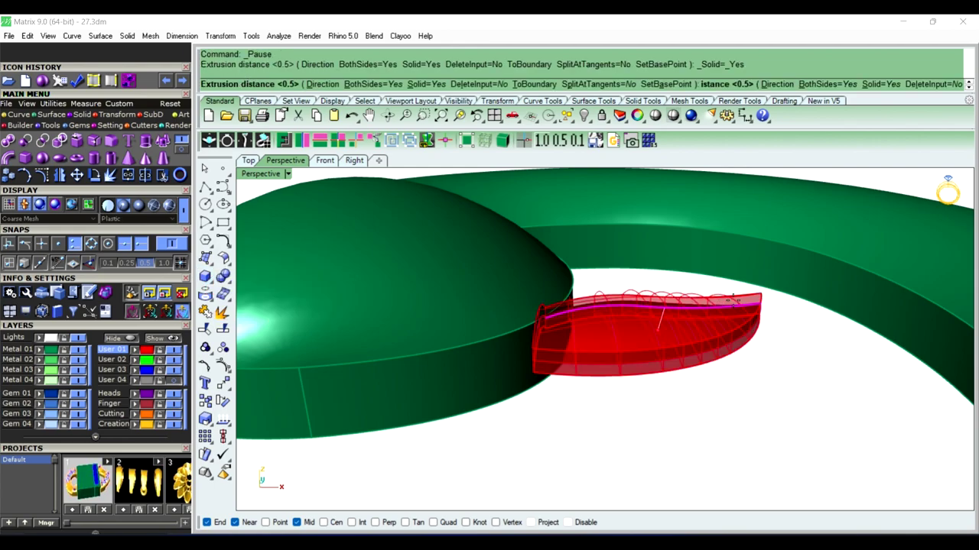
{"action": "left_click", "coordinate": [376, 85]}
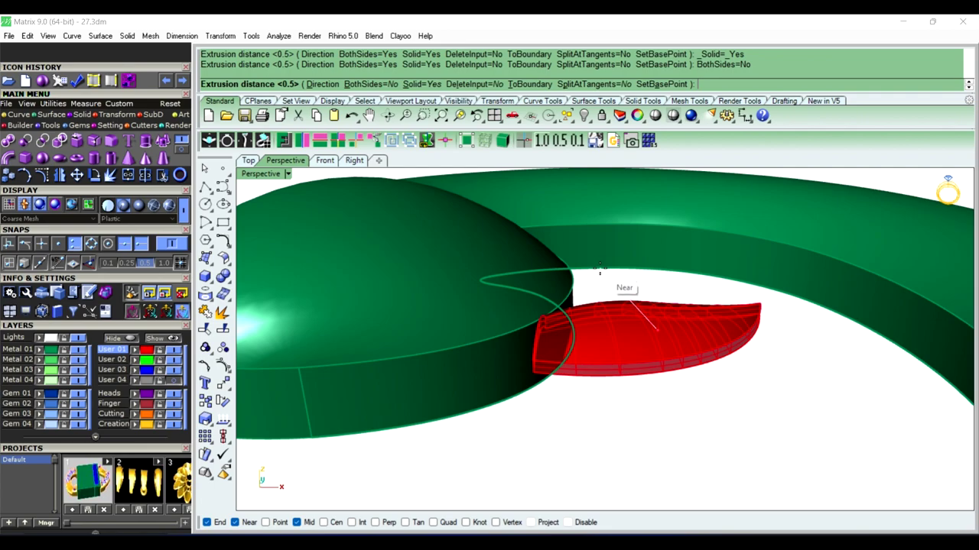
{"action": "type", "text": ".5"}
{"action": "key", "text": "Return"}
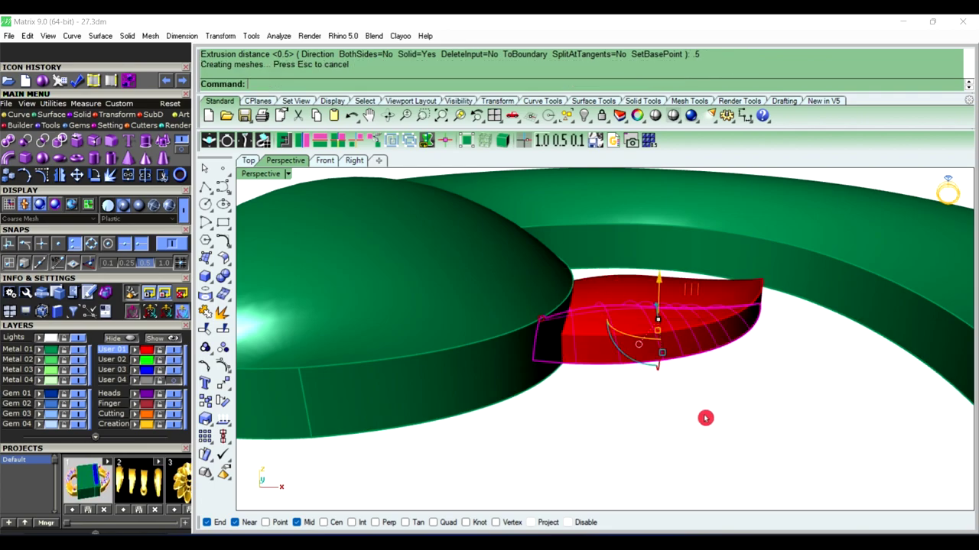
{"action": "left_click", "coordinate": [705, 418]}
{"action": "mouse_move", "coordinate": [705, 418]}
{"action": "right_mouse_down"}
{"action": "mouse_move", "coordinate": [681, 421]}
{"action": "mouse_move", "coordinate": [656, 331]}
{"action": "mouse_move", "coordinate": [662, 454]}
{"action": "mouse_move", "coordinate": [619, 321]}
{"action": "mouse_move", "coordinate": [601, 314]}
{"action": "right_mouse_up"}
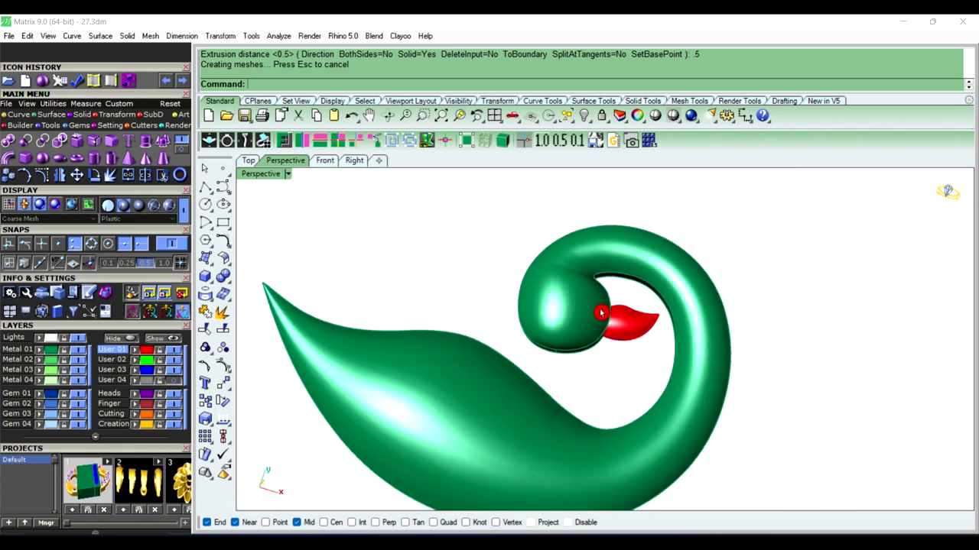
Show the Top view in Plastic display mode and rotate the red beak slightly around its base
{"action": "left_click", "coordinate": [251, 163]}
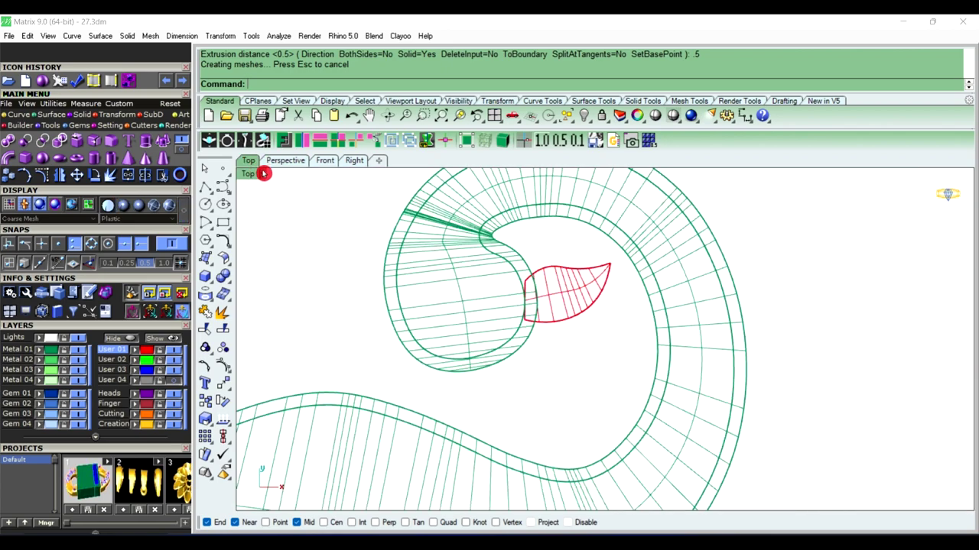
{"action": "left_click", "coordinate": [264, 175]}
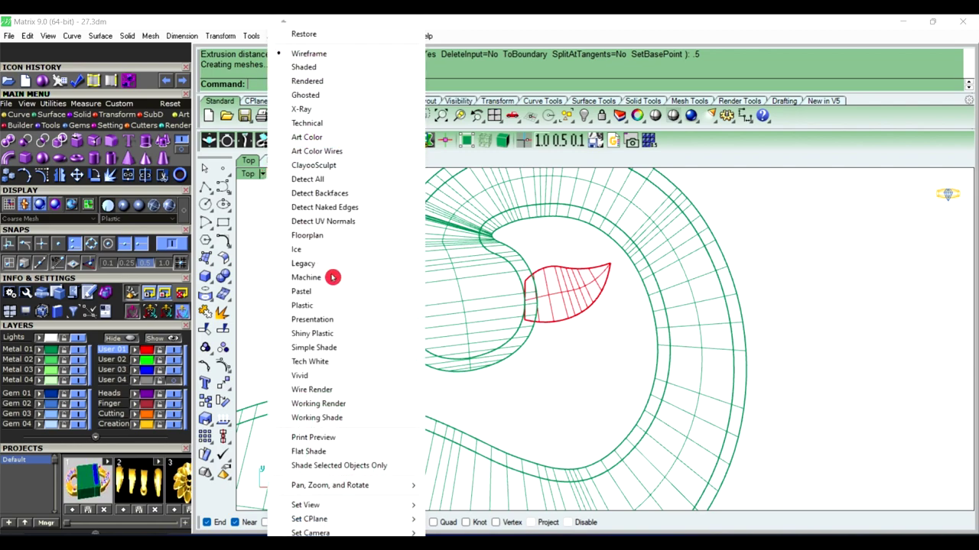
{"action": "left_click", "coordinate": [330, 309]}
{"action": "mouse_move", "coordinate": [329, 308]}
{"action": "right_mouse_down"}
{"action": "mouse_move", "coordinate": [734, 360]}
{"action": "mouse_move", "coordinate": [651, 301]}
{"action": "mouse_move", "coordinate": [639, 277]}
{"action": "right_mouse_up"}
{"action": "scroll", "coordinate": [639, 277], "scroll_direction": "up", "scroll_amount": 2}
{"action": "left_click", "coordinate": [633, 284]}
{"action": "scroll", "coordinate": [627, 284], "scroll_direction": "up", "scroll_amount": 2}
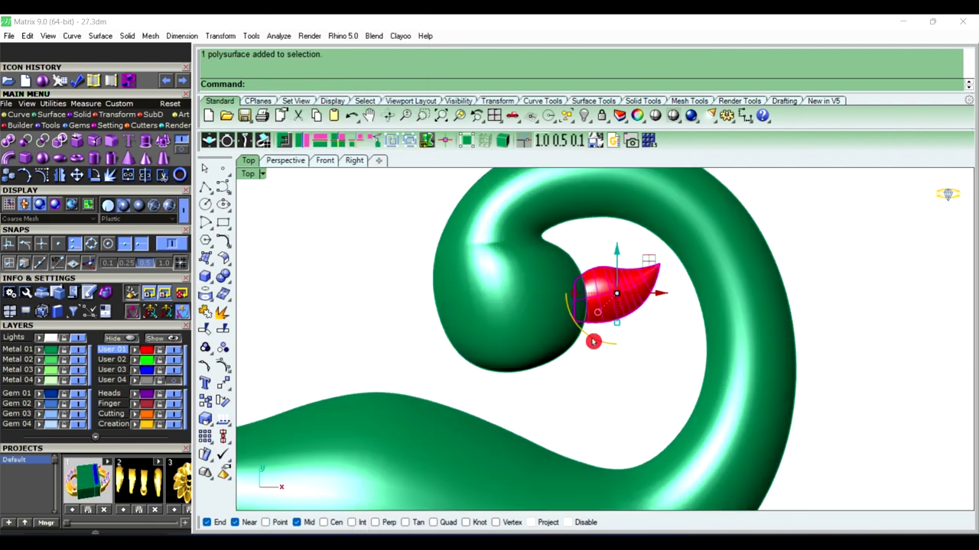
{"action": "mouse_move", "coordinate": [593, 342]}
{"action": "left_mouse_down"}
{"action": "mouse_move", "coordinate": [644, 292]}
{"action": "mouse_move", "coordinate": [675, 297]}
{"action": "left_mouse_up"}
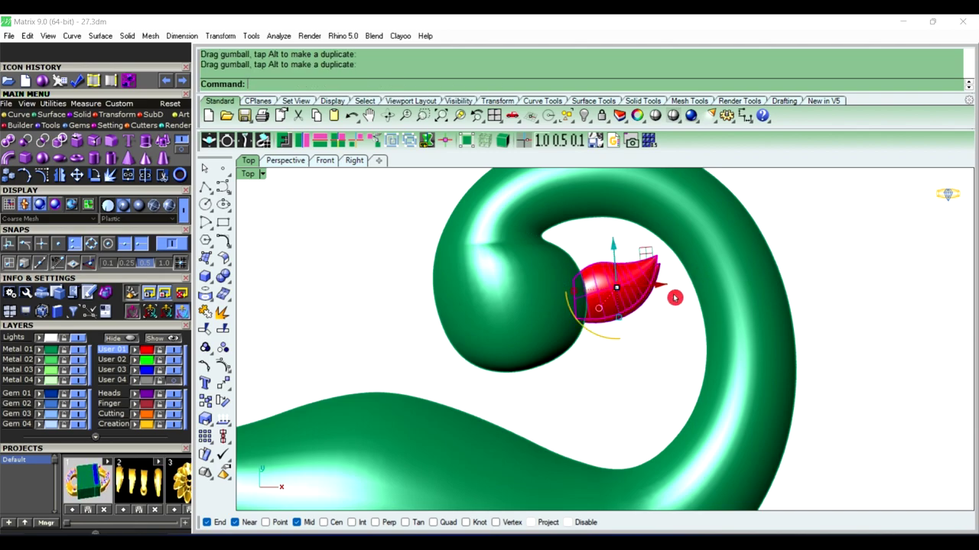
{"action": "left_click", "coordinate": [660, 322]}
Delete the leftover construction surface and outline curve under the beak
{"action": "scroll", "coordinate": [652, 281], "scroll_direction": "up", "scroll_amount": 5}
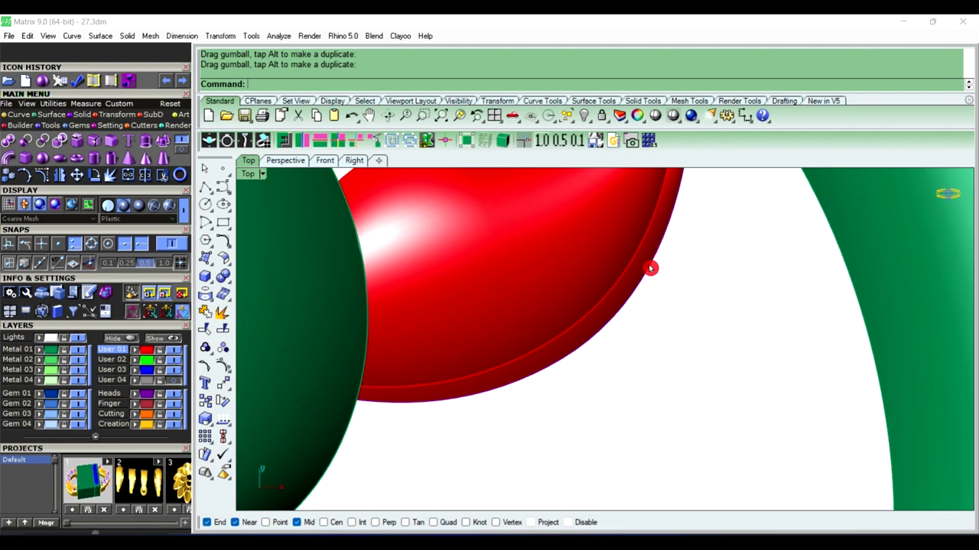
{"action": "left_click", "coordinate": [650, 268]}
{"action": "left_click", "coordinate": [687, 310]}
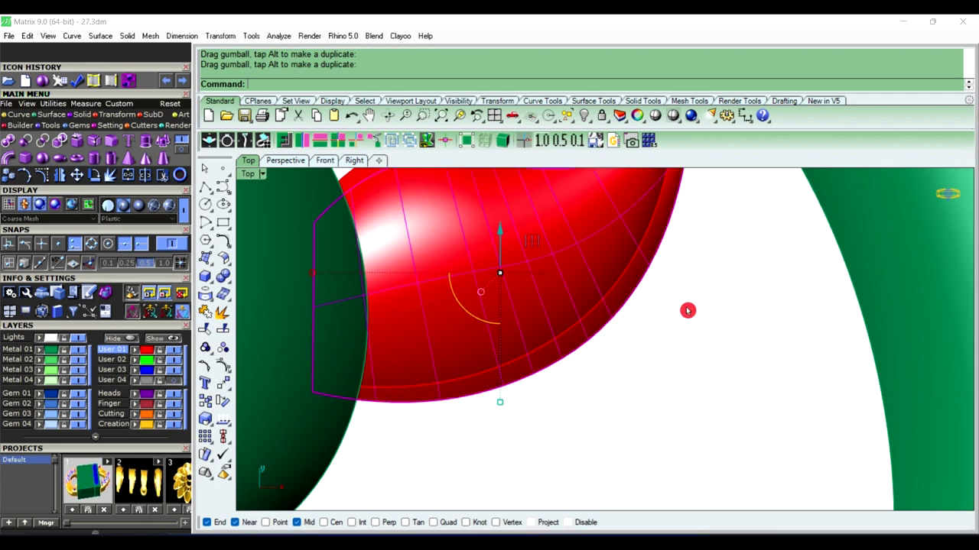
{"action": "key", "text": "Delete"}
{"action": "left_click", "coordinate": [604, 330]}
{"action": "key", "text": "Delete"}
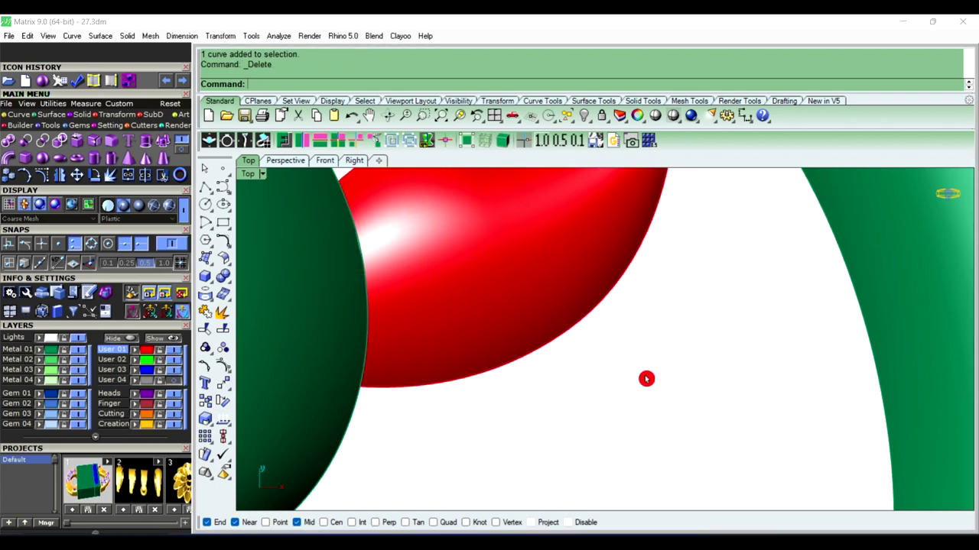
Rotate the red beak further outward so it sits snugly against the swan's head
{"action": "scroll", "coordinate": [647, 378], "scroll_direction": "down", "scroll_amount": 5}
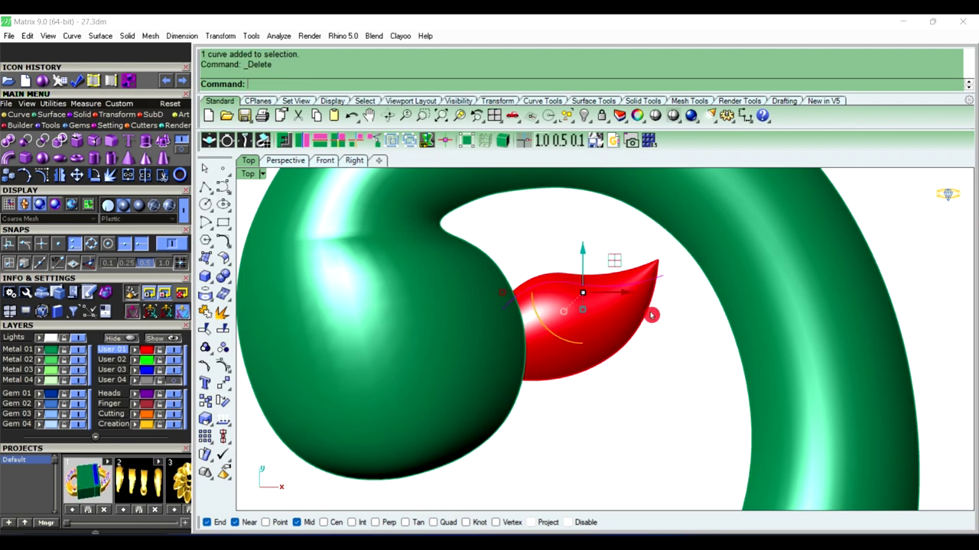
{"action": "scroll", "coordinate": [649, 313], "scroll_direction": "down", "scroll_amount": 2}
{"action": "scroll", "coordinate": [607, 316], "scroll_direction": "down", "scroll_amount": 2}
{"action": "scroll", "coordinate": [558, 300], "scroll_direction": "down", "scroll_amount": 2}
{"action": "scroll", "coordinate": [559, 301], "scroll_direction": "up", "scroll_amount": 2}
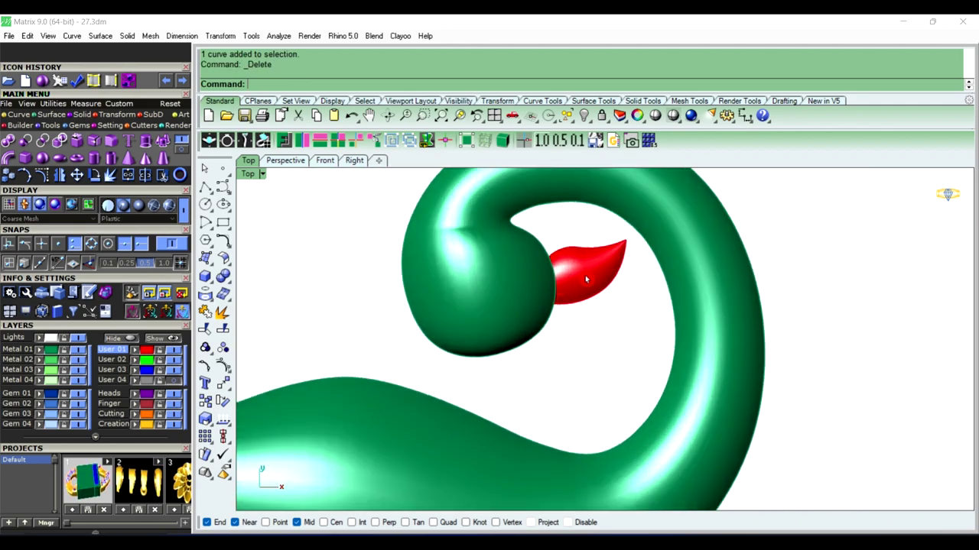
{"action": "left_click", "coordinate": [577, 286]}
{"action": "scroll", "coordinate": [581, 310], "scroll_direction": "up", "scroll_amount": 3}
{"action": "left_click_drag", "start_coordinate": [579, 311], "coordinate": [605, 321]}
{"action": "left_click", "coordinate": [628, 337]}
{"action": "scroll", "coordinate": [628, 337], "scroll_direction": "down", "scroll_amount": 3}
{"action": "scroll", "coordinate": [628, 337], "scroll_direction": "down", "scroll_amount": 3}
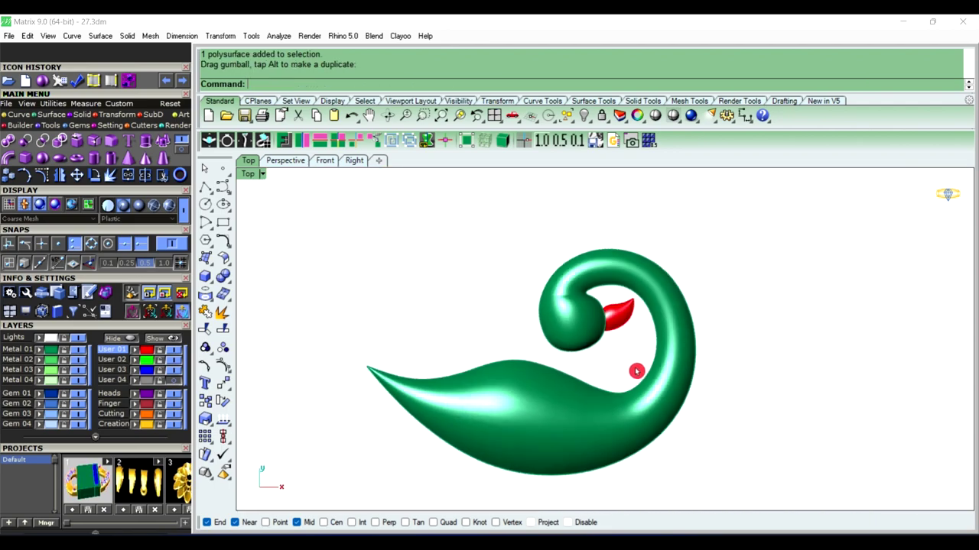
{"action": "right_click_drag", "start_coordinate": [635, 369], "coordinate": [627, 306]}
{"action": "scroll", "coordinate": [601, 271], "scroll_direction": "up", "scroll_amount": 3}
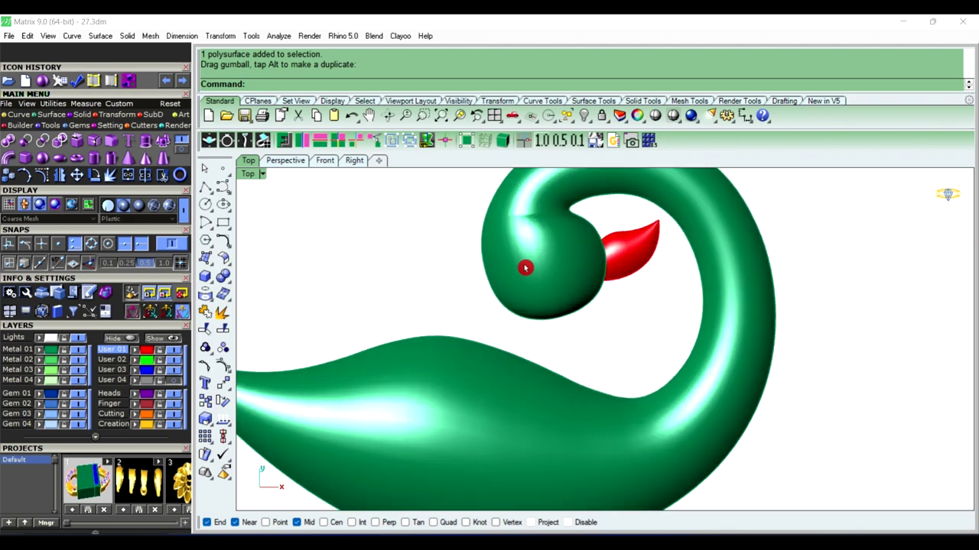
{"action": "scroll", "coordinate": [525, 267], "scroll_direction": "down", "scroll_amount": 1}
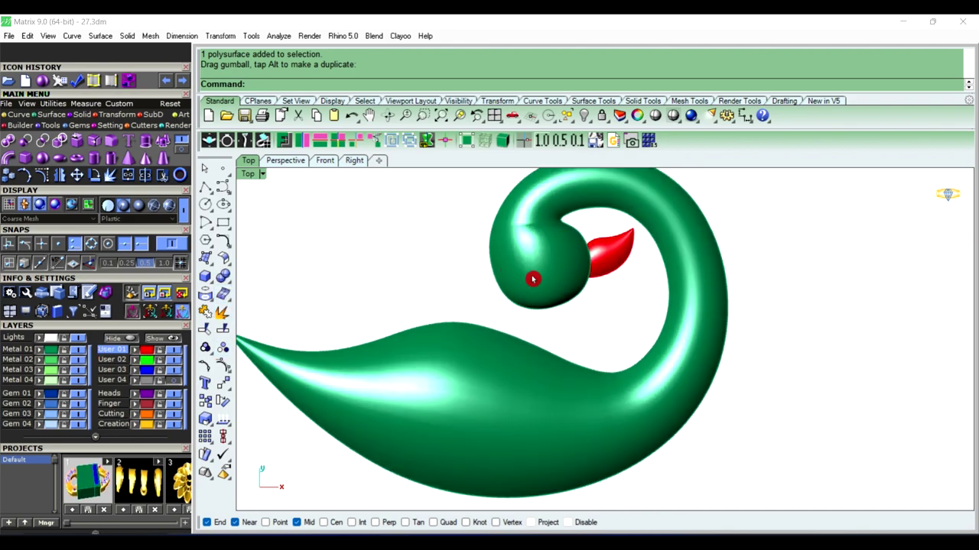
Create a red sphere of radius 1.5 centred on the swan's head as the eye
{"action": "left_click", "coordinate": [42, 140]}
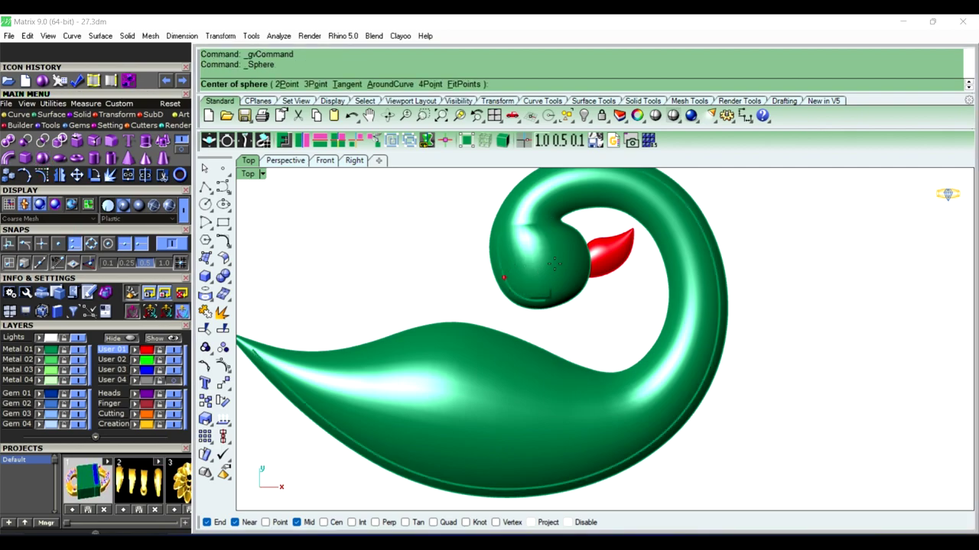
{"action": "left_click", "coordinate": [544, 266]}
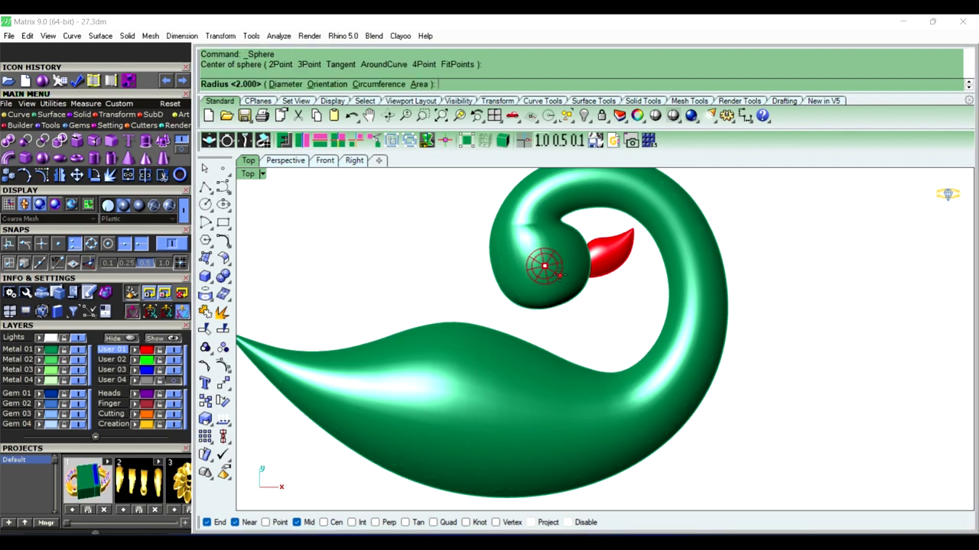
{"action": "type", "text": "1.5"}
{"action": "key", "text": "Return"}
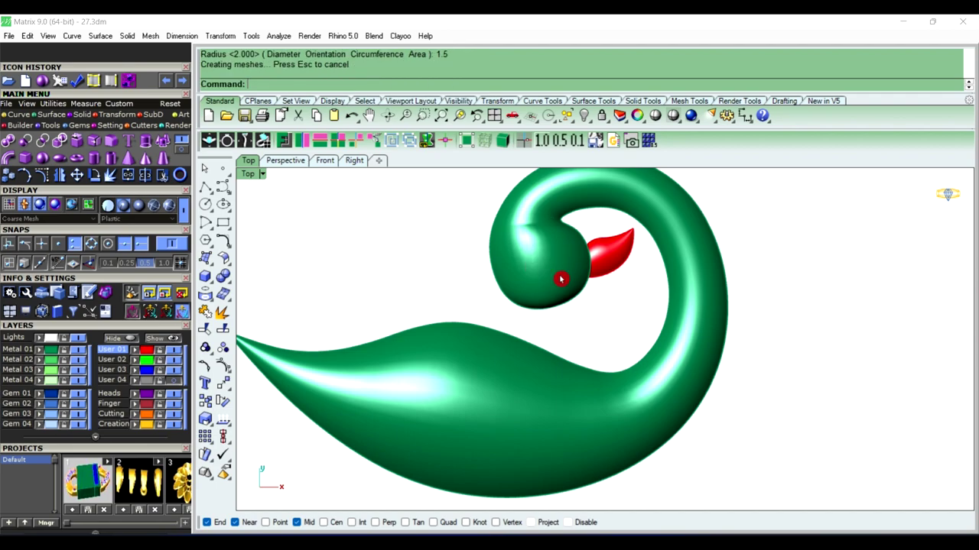
{"action": "left_click", "coordinate": [288, 166]}
{"action": "mouse_move", "coordinate": [566, 253]}
{"action": "right_mouse_down"}
{"action": "mouse_move", "coordinate": [564, 351]}
{"action": "mouse_move", "coordinate": [551, 317]}
{"action": "mouse_move", "coordinate": [577, 236]}
{"action": "right_mouse_up"}
{"action": "left_click", "coordinate": [552, 315]}
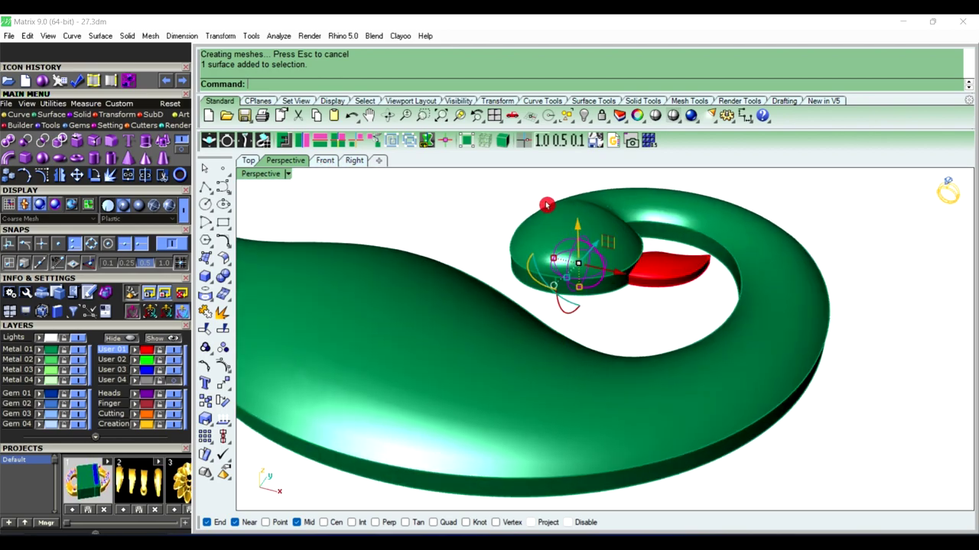
Lift the red eye sphere along Z onto the dome of the swan's head
{"action": "left_click_drag", "start_coordinate": [583, 228], "coordinate": [581, 189]}
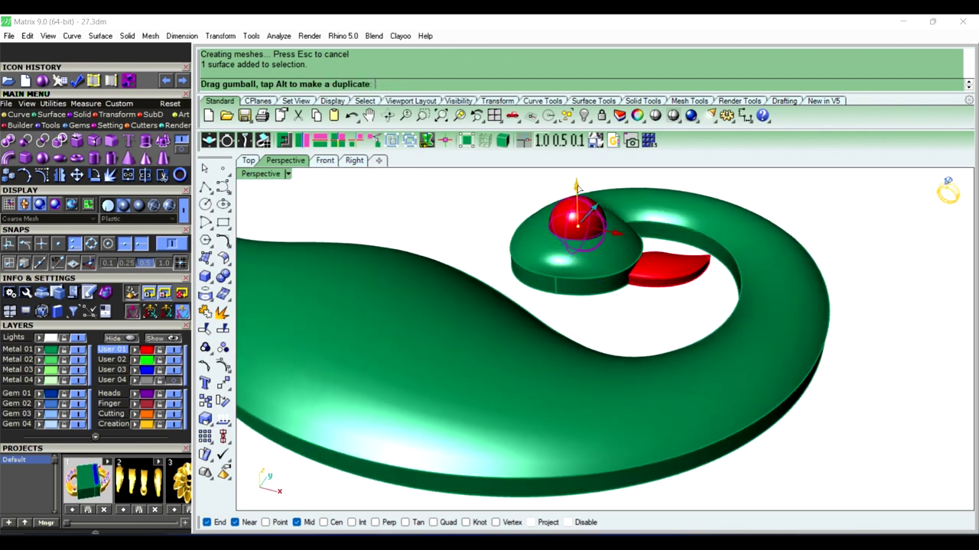
{"action": "left_click", "coordinate": [871, 248]}
{"action": "scroll", "coordinate": [842, 253], "scroll_direction": "down", "scroll_amount": 3}
{"action": "right_click_drag", "start_coordinate": [841, 252], "coordinate": [373, 205]}
{"action": "right_click_drag", "start_coordinate": [362, 169], "coordinate": [535, 230]}
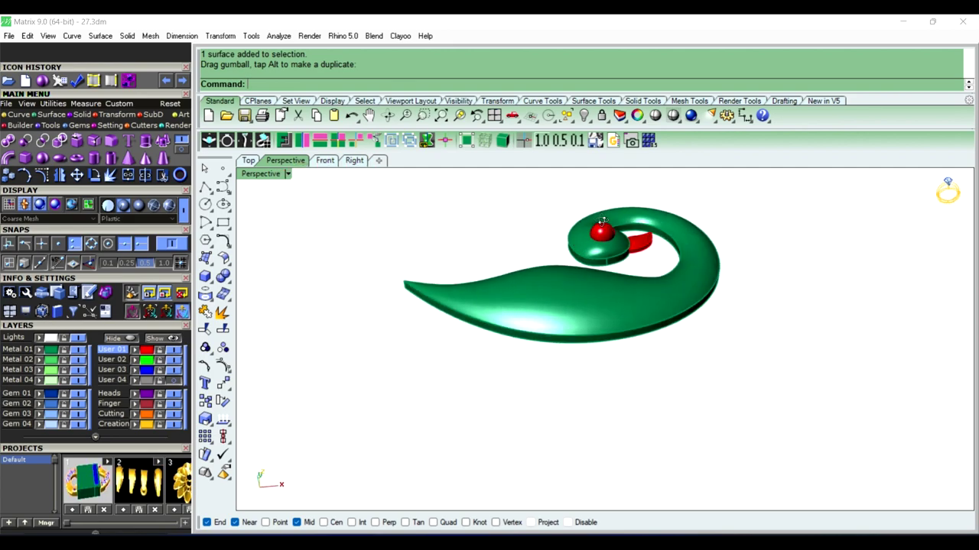
{"action": "scroll", "coordinate": [611, 230], "scroll_direction": "up", "scroll_amount": 5}
{"action": "left_click", "coordinate": [616, 222]}
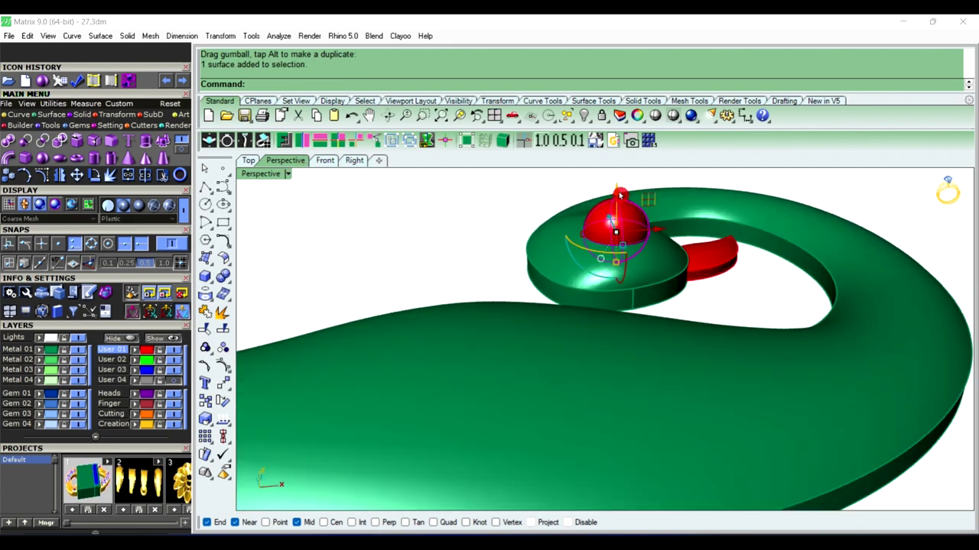
{"action": "left_click", "coordinate": [620, 196]}
{"action": "mouse_move", "coordinate": [620, 196]}
{"action": "right_mouse_down"}
{"action": "mouse_move", "coordinate": [603, 273]}
{"action": "mouse_move", "coordinate": [605, 360]}
{"action": "right_mouse_up"}
{"action": "scroll", "coordinate": [605, 360], "scroll_direction": "up", "scroll_amount": 3}
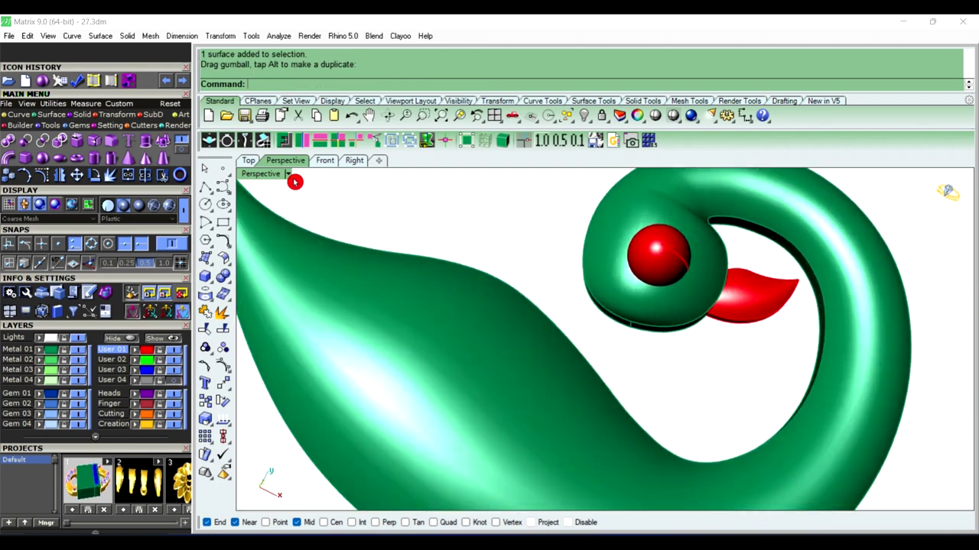
In Top view, shift the eye sphere slightly up the head and enlarge it a little
{"action": "left_click", "coordinate": [247, 161]}
{"action": "scroll", "coordinate": [523, 267], "scroll_direction": "up", "scroll_amount": 2}
{"action": "scroll", "coordinate": [560, 281], "scroll_direction": "up", "scroll_amount": 2}
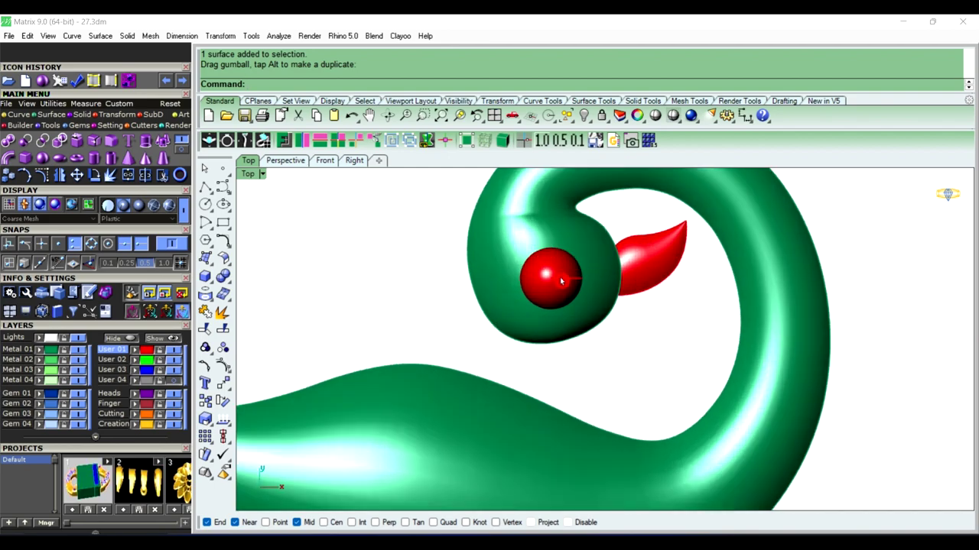
{"action": "left_click", "coordinate": [560, 282]}
{"action": "mouse_move", "coordinate": [561, 282]}
{"action": "left_mouse_down"}
{"action": "mouse_move", "coordinate": [561, 270]}
{"action": "mouse_move", "coordinate": [589, 271]}
{"action": "left_mouse_up"}
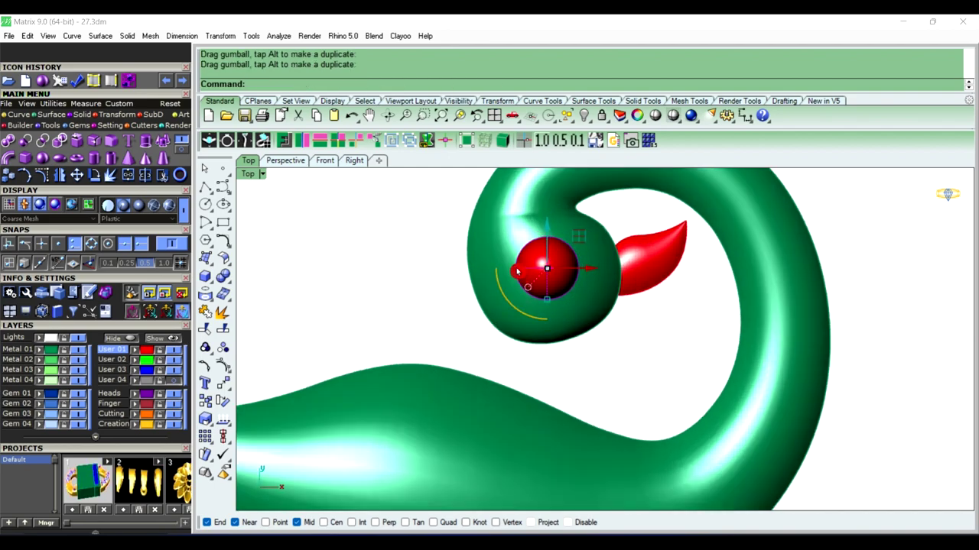
{"action": "left_click_drag", "start_coordinate": [514, 269], "coordinate": [512, 270]}
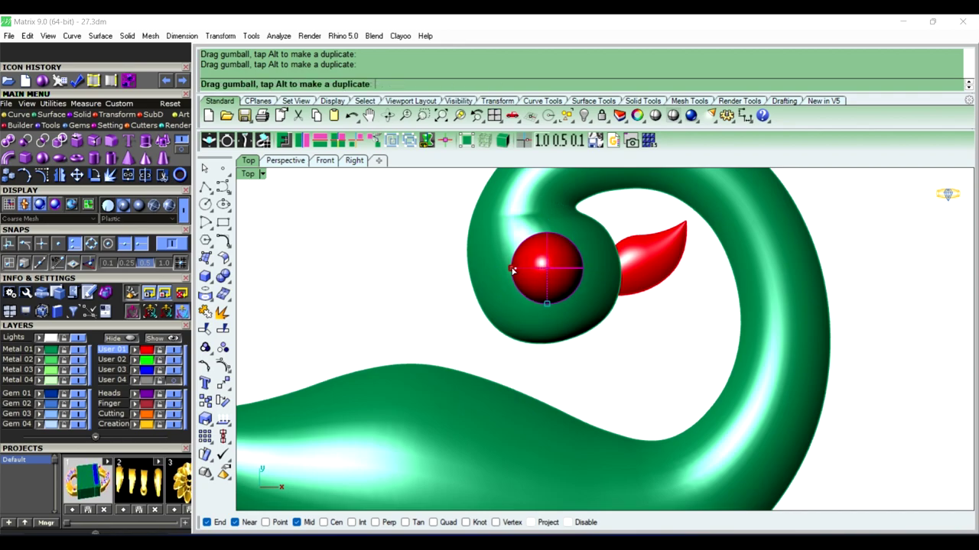
{"action": "left_click", "coordinate": [411, 304]}
{"action": "scroll", "coordinate": [663, 277], "scroll_direction": "down", "scroll_amount": 5}
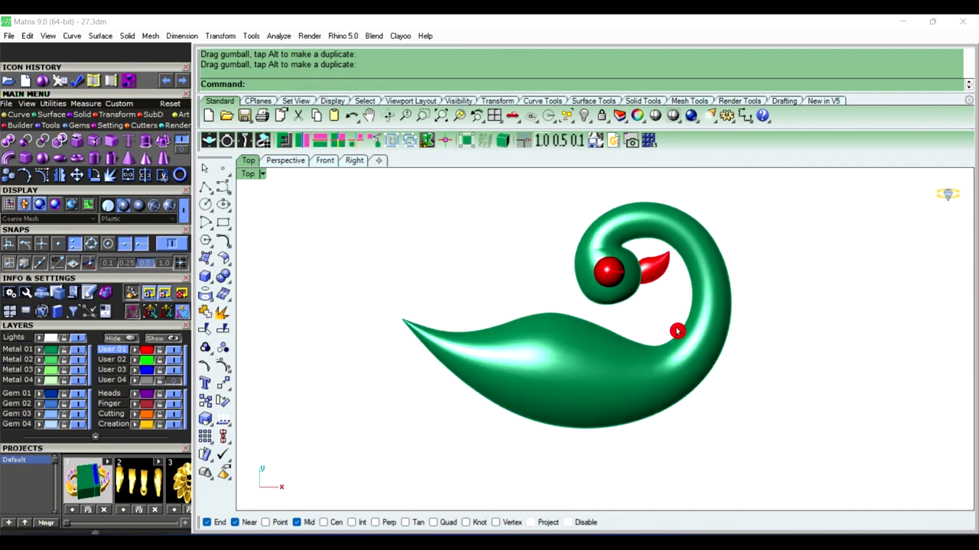
{"action": "scroll", "coordinate": [611, 303], "scroll_direction": "down", "scroll_amount": 3}
{"action": "scroll", "coordinate": [720, 300], "scroll_direction": "down", "scroll_amount": 3}
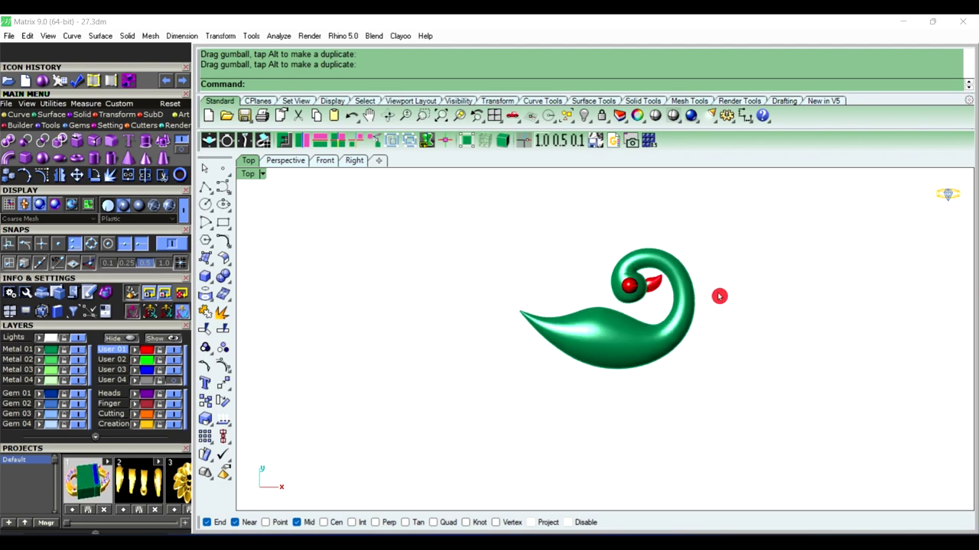
{"action": "right_click_drag", "start_coordinate": [725, 358], "coordinate": [713, 349]}
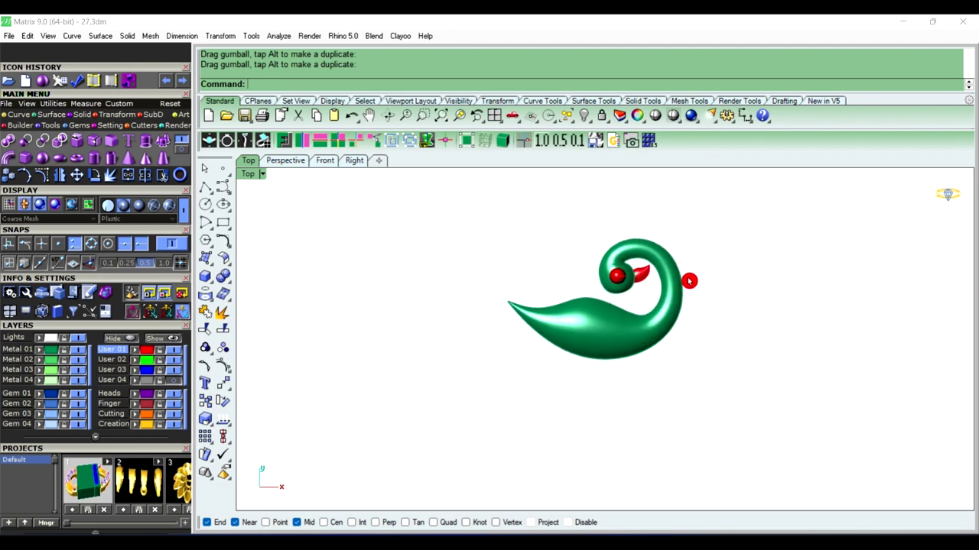
{"action": "scroll", "coordinate": [689, 282], "scroll_direction": "up", "scroll_amount": 3}
{"action": "scroll", "coordinate": [732, 267], "scroll_direction": "down", "scroll_amount": 1}
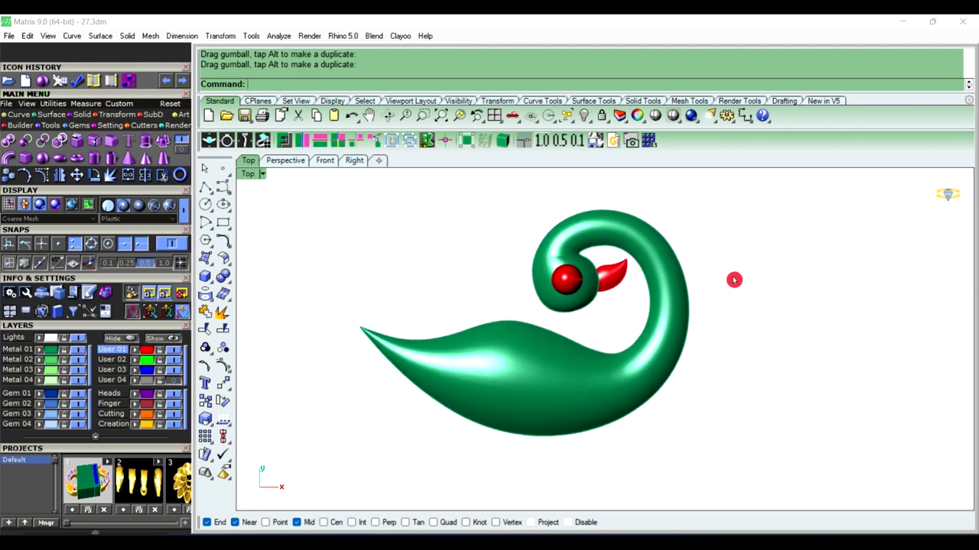